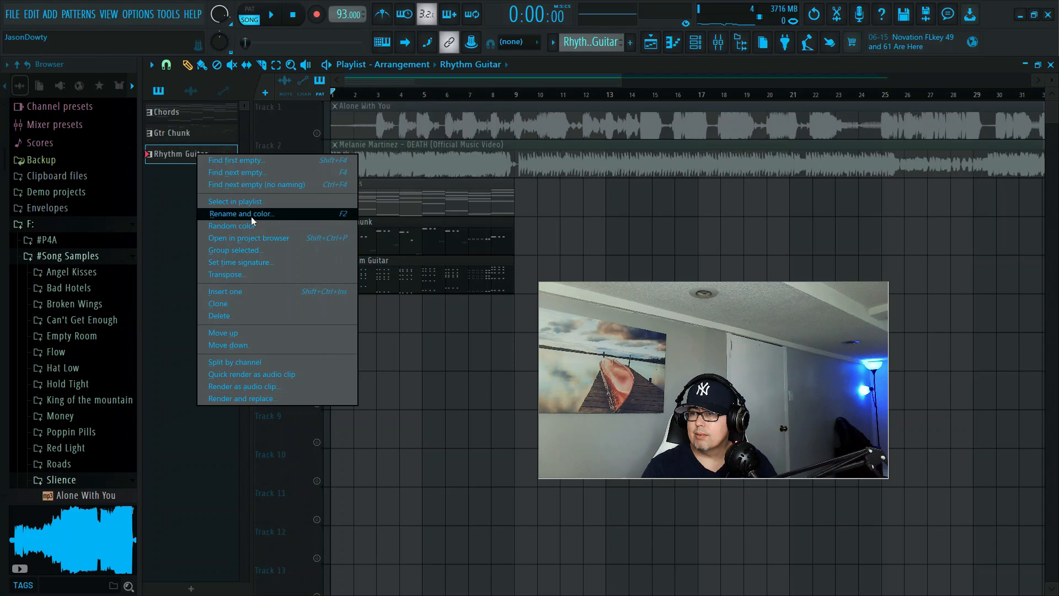
# Step: Rename the Rhythm Guitar pattern to Brass
pyautogui.click(251, 214)
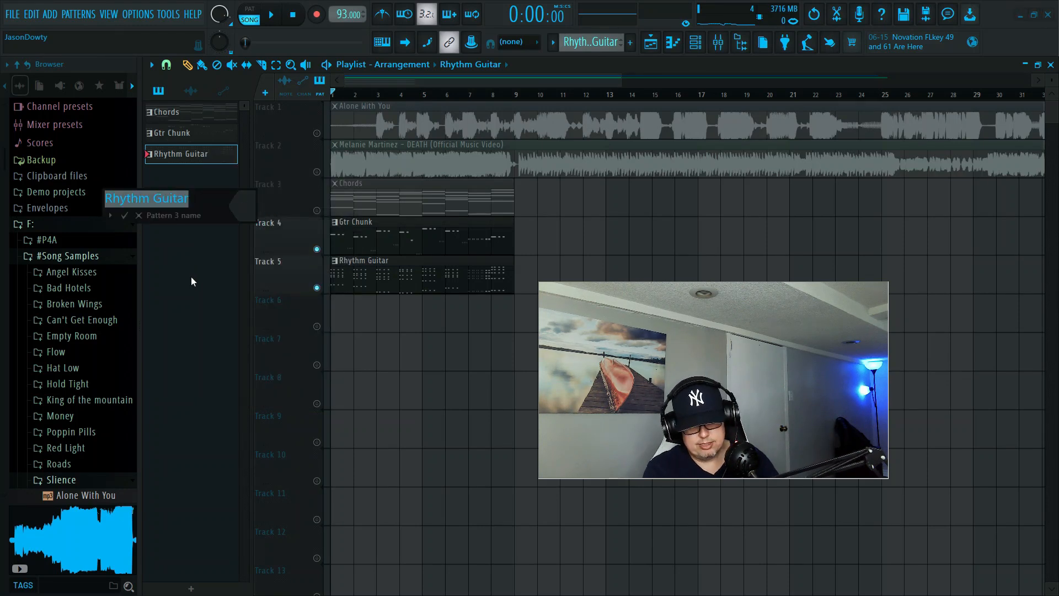
pyautogui.write('Brass')
pyautogui.press('Return')
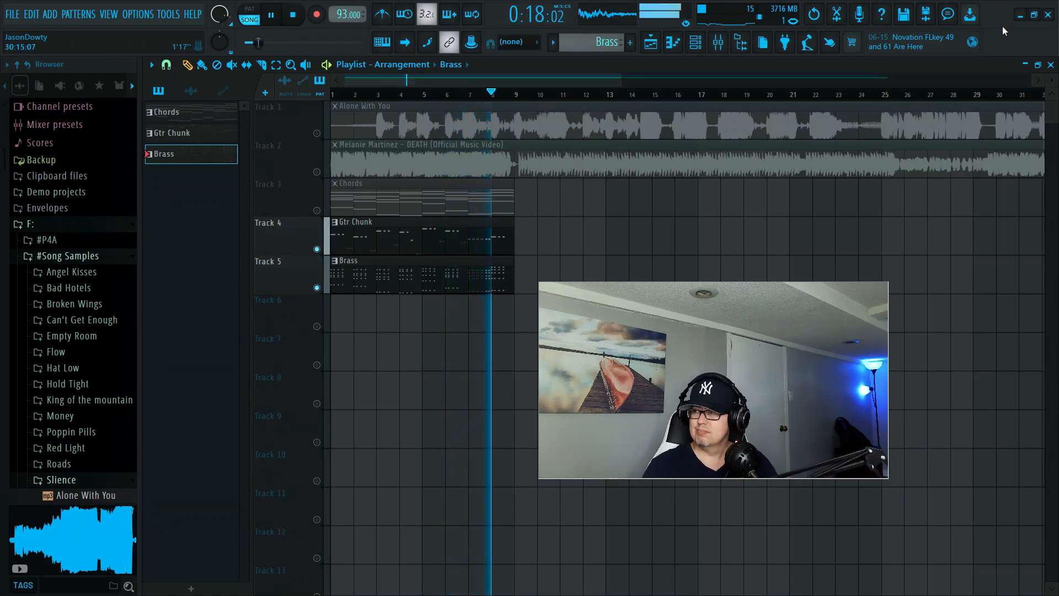
# Step: Play the arrangement from the start to hear the guitar chunk and brass parts together
pyautogui.press('space')
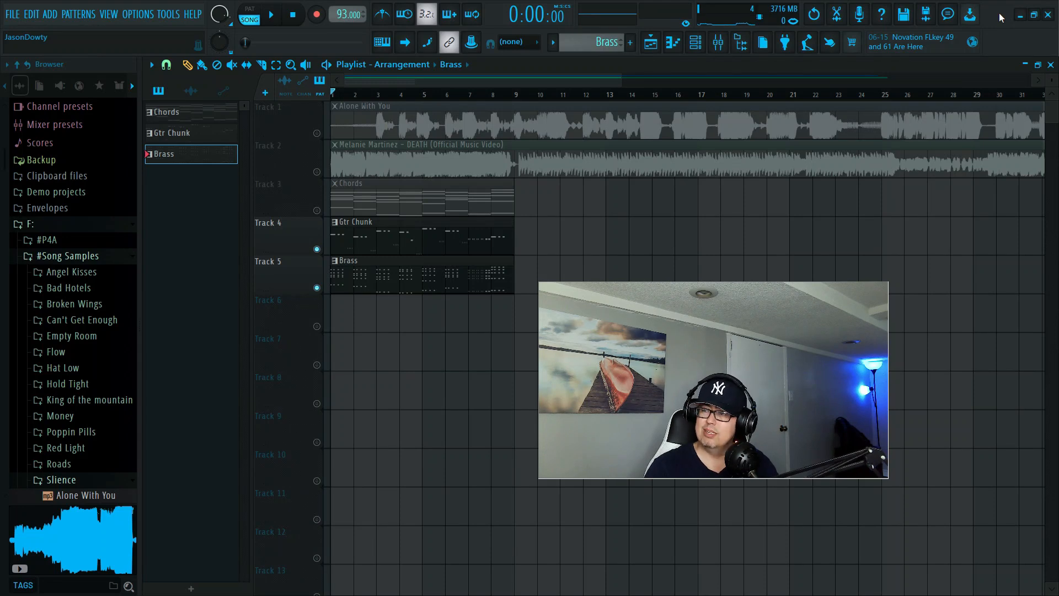
pyautogui.press('space')
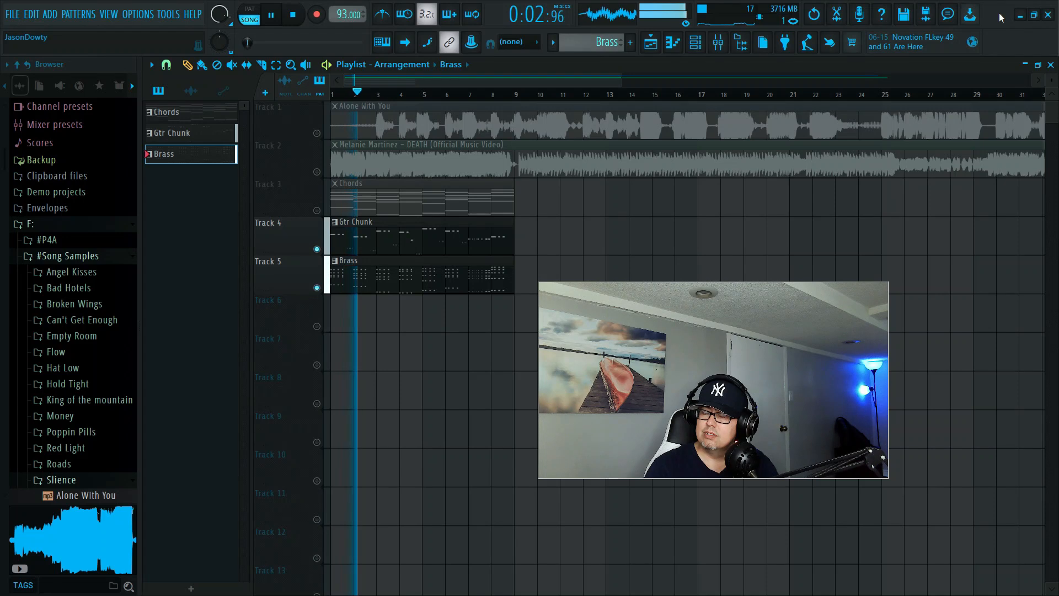
pyautogui.press('space')
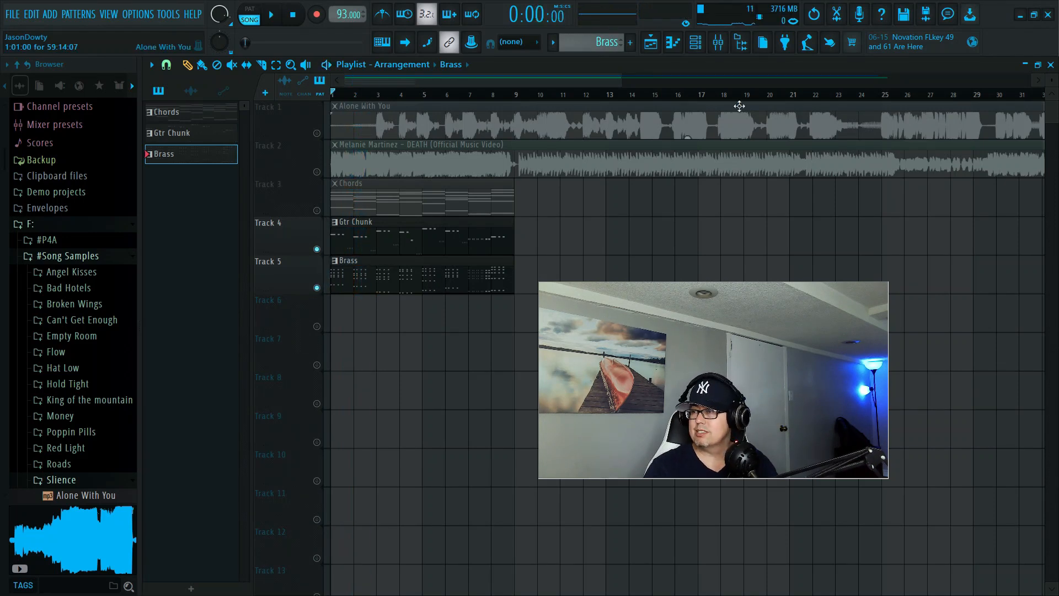
# Step: Open the mixer and audition the full mix, followed by Insert 5 in solo, and restore all inserts
pyautogui.click(721, 44)
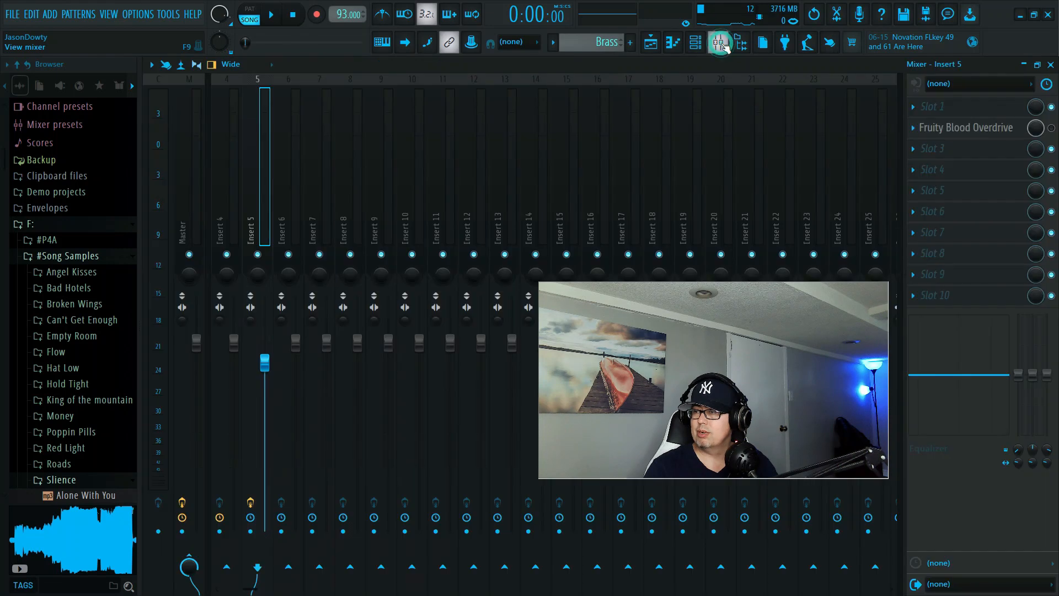
pyautogui.press('space')
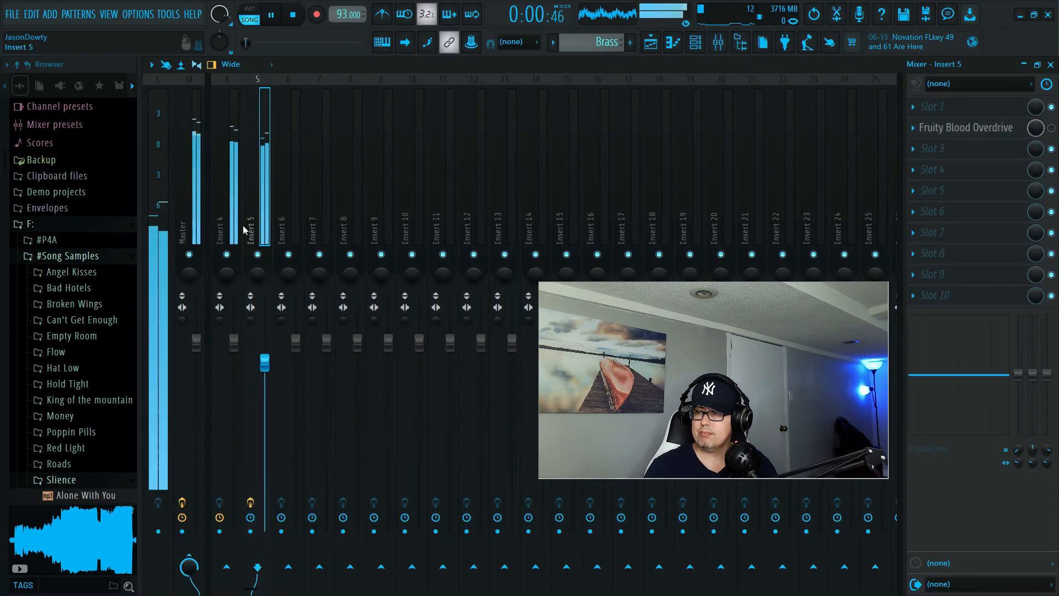
pyautogui.press('space')
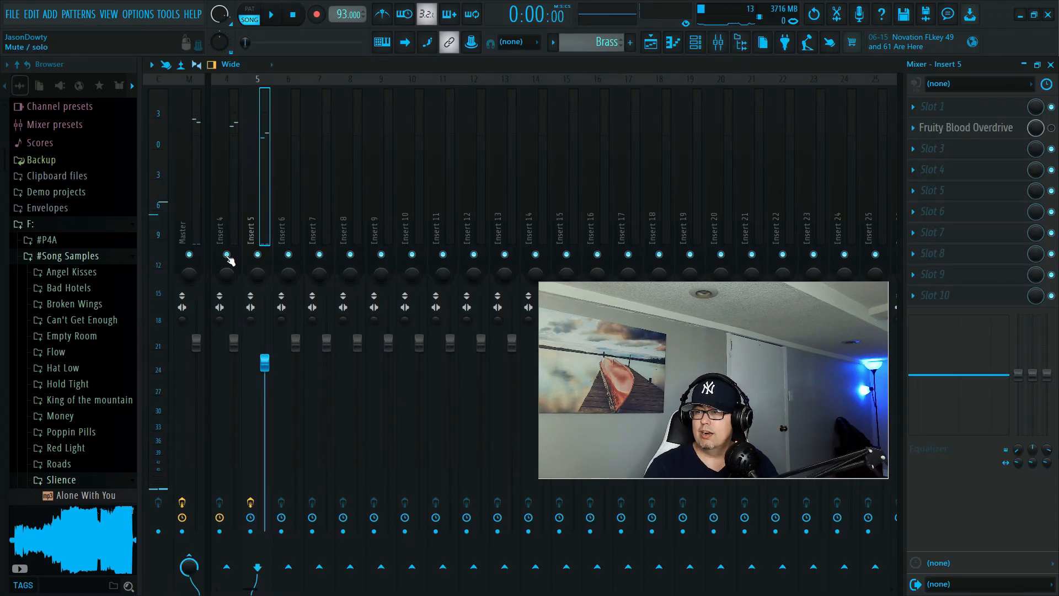
pyautogui.rightClick(258, 255)
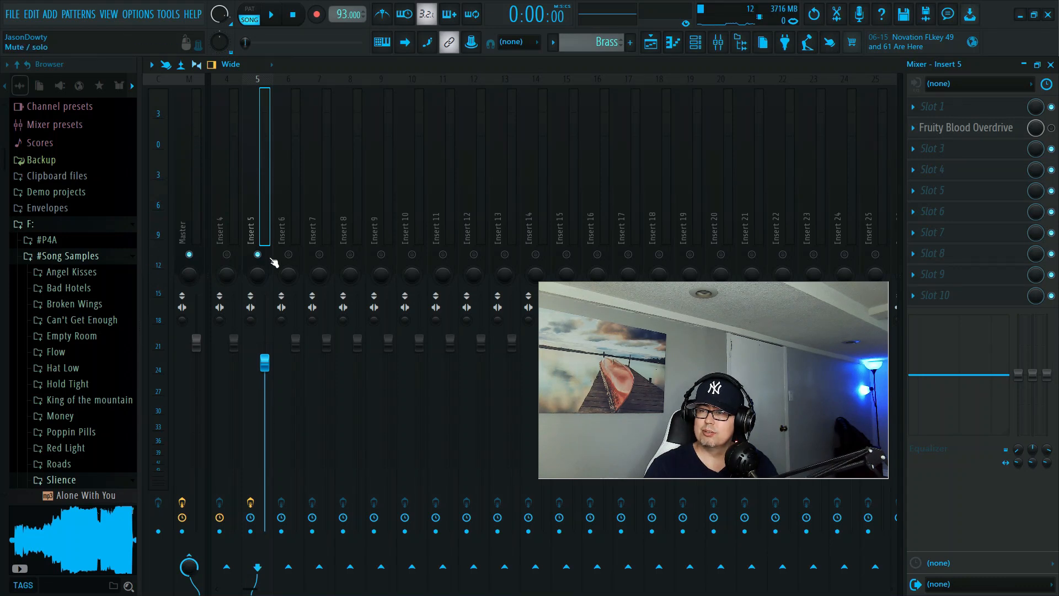
pyautogui.press('space')
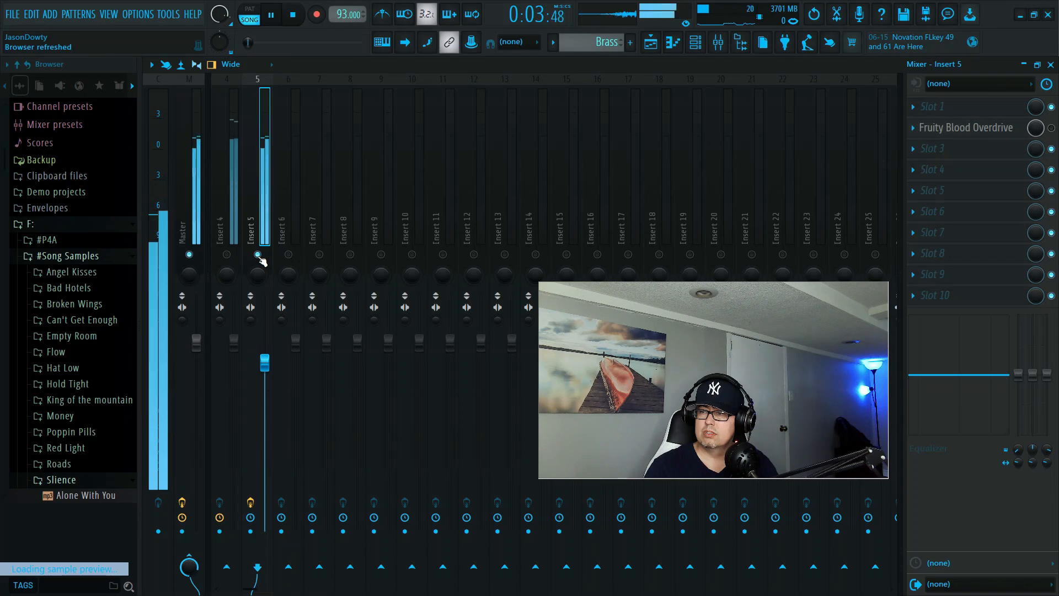
pyautogui.press('space')
pyautogui.rightClick(259, 255)
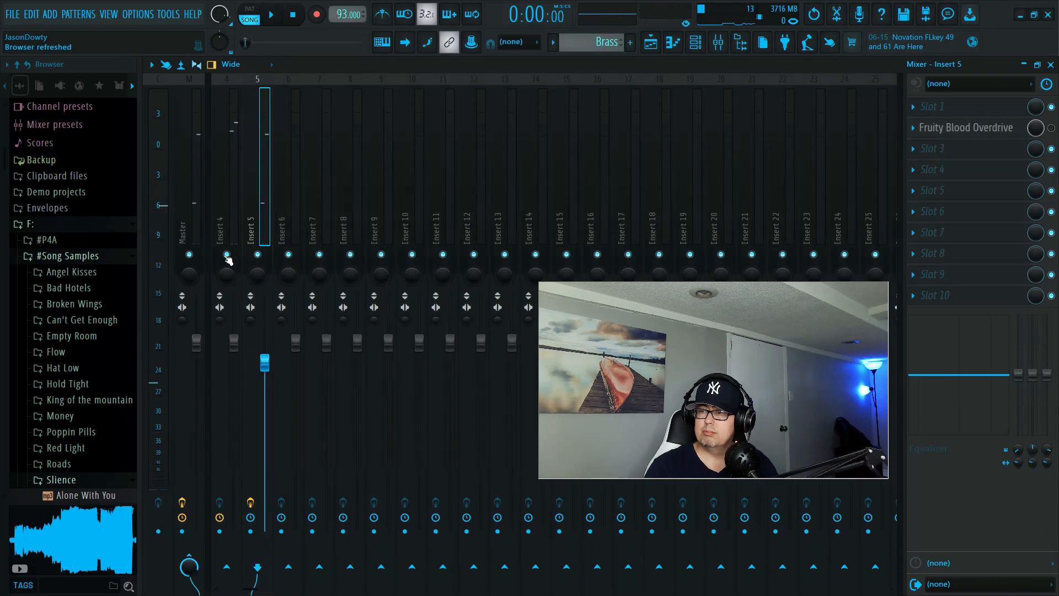
# Step: Audition Insert 4 in solo, restore all the mixer inserts and put the mixer away
pyautogui.rightClick(227, 256)
pyautogui.press('space')
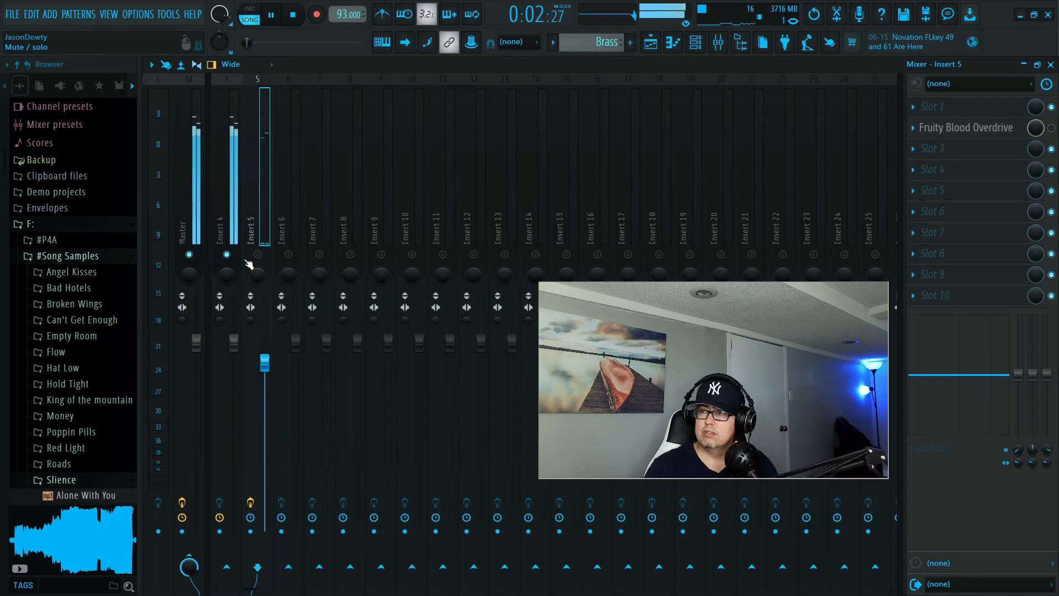
pyautogui.press('space')
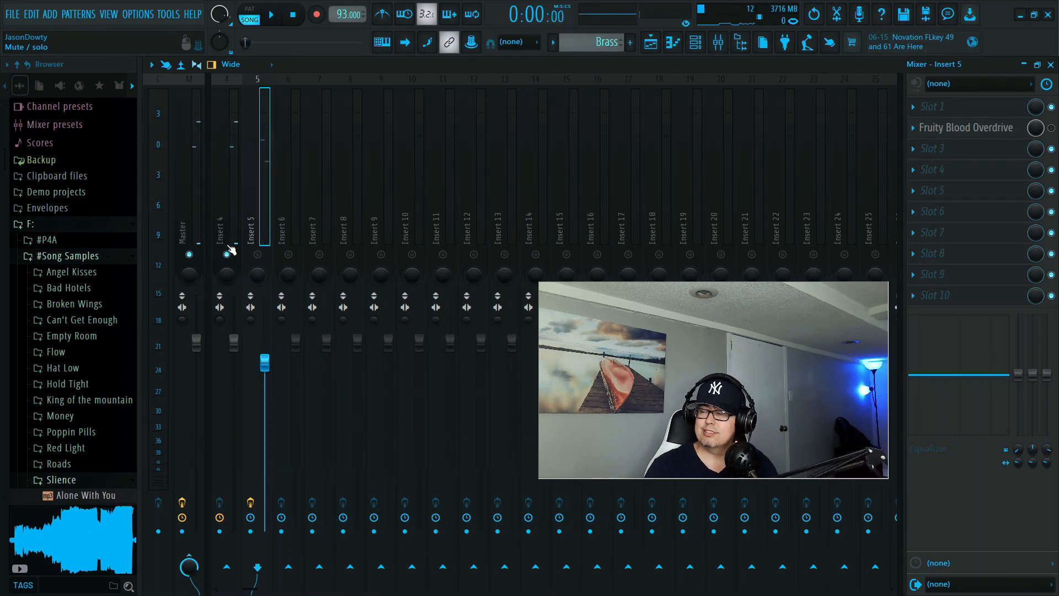
pyautogui.rightClick(227, 255)
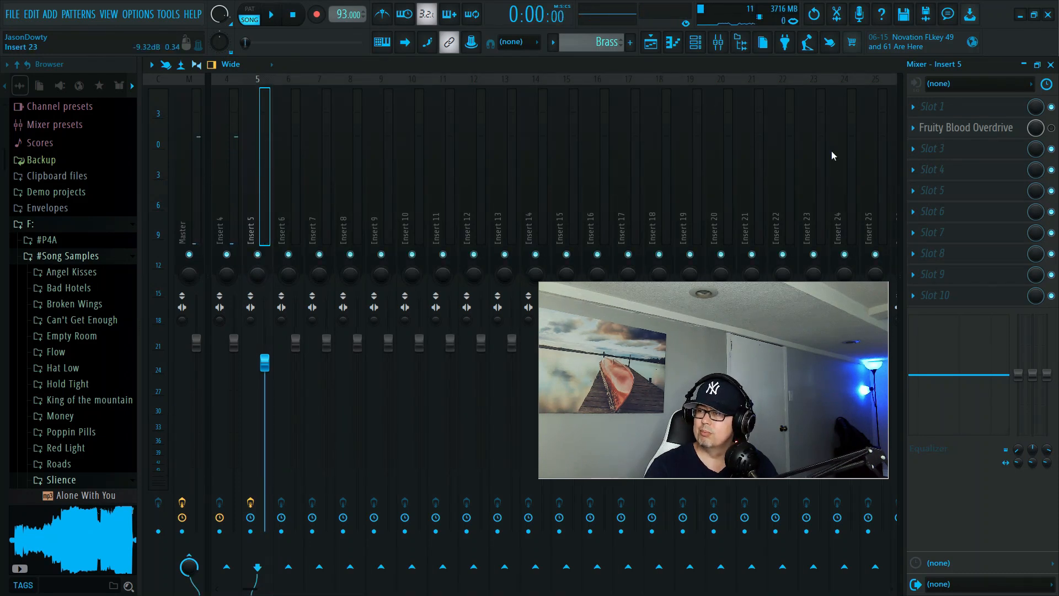
pyautogui.click(1023, 65)
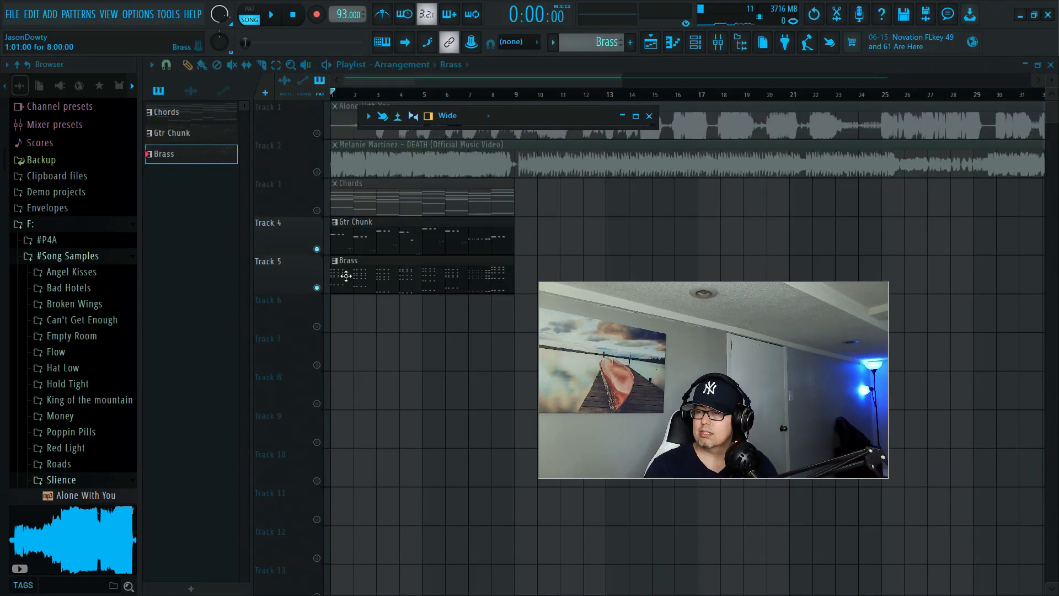
# Step: Rename the Serum #2 channel of the Gtr Chunk pattern to Gtr Chunk
pyautogui.click(352, 238)
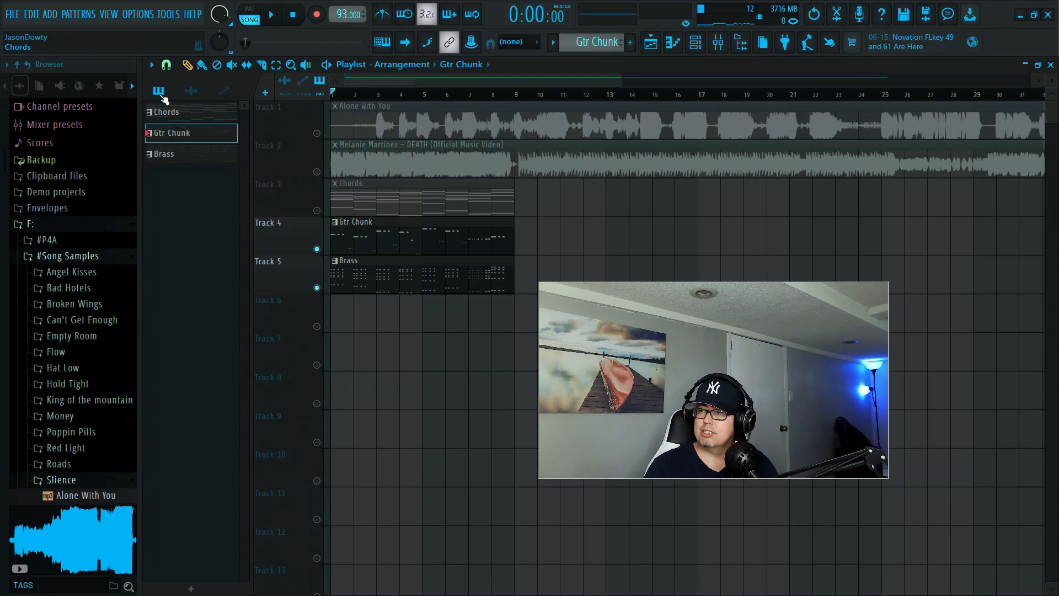
pyautogui.click(696, 48)
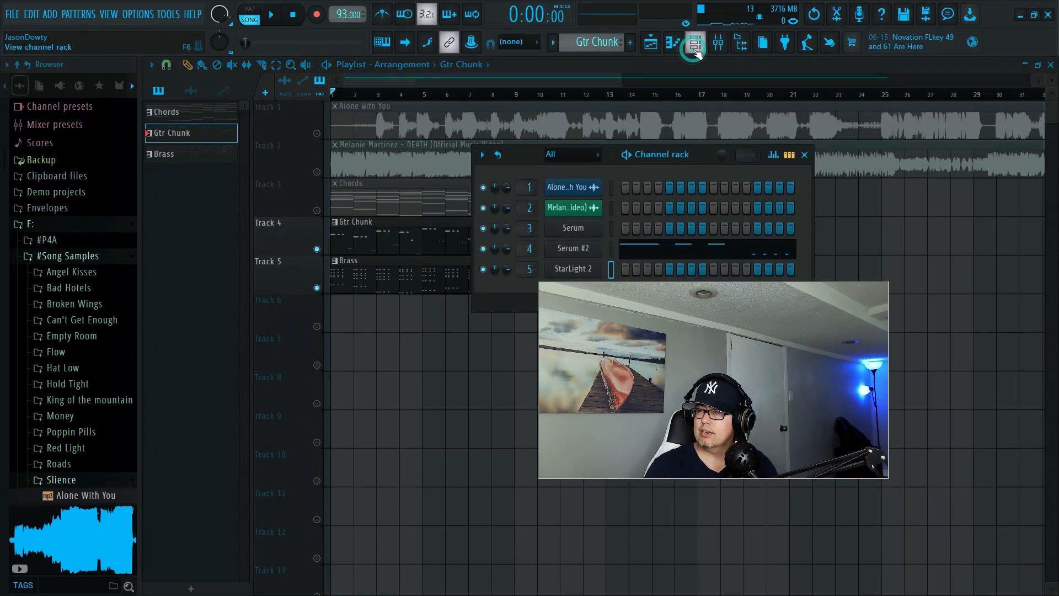
pyautogui.rightClick(582, 252)
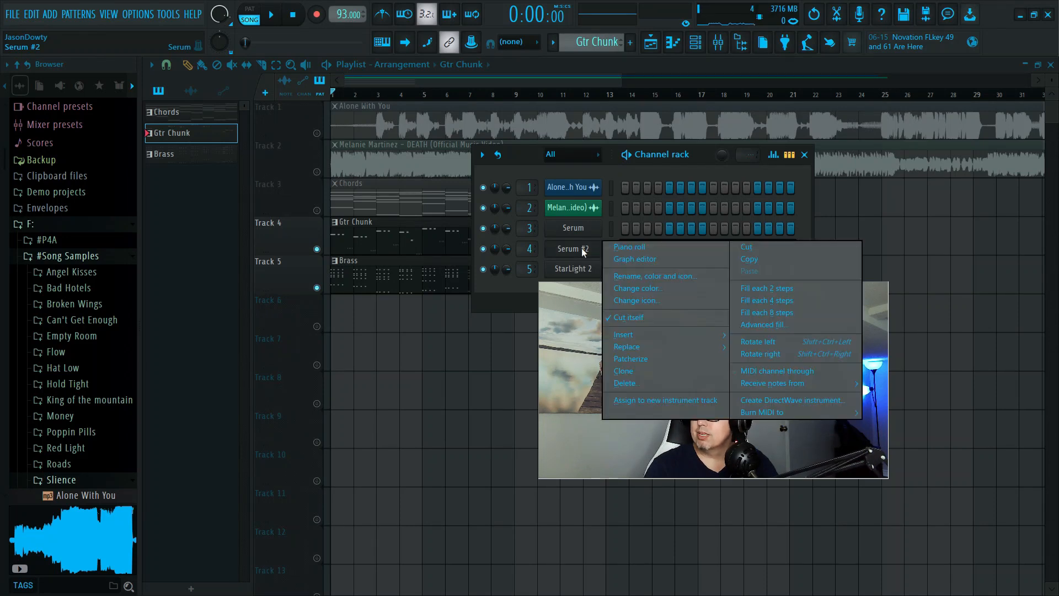
pyautogui.moveTo(642, 345)
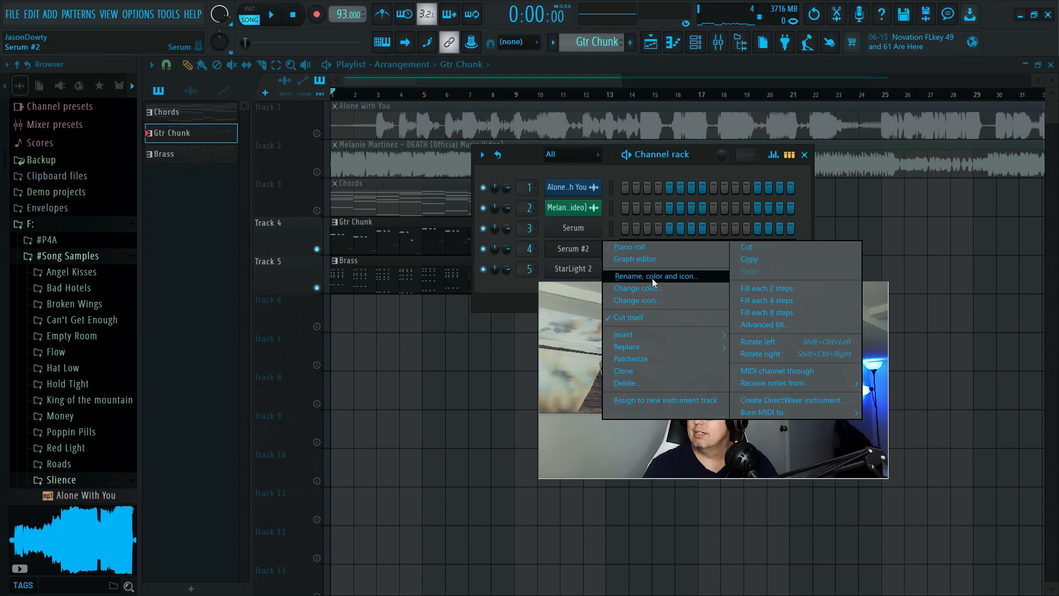
pyautogui.click(652, 279)
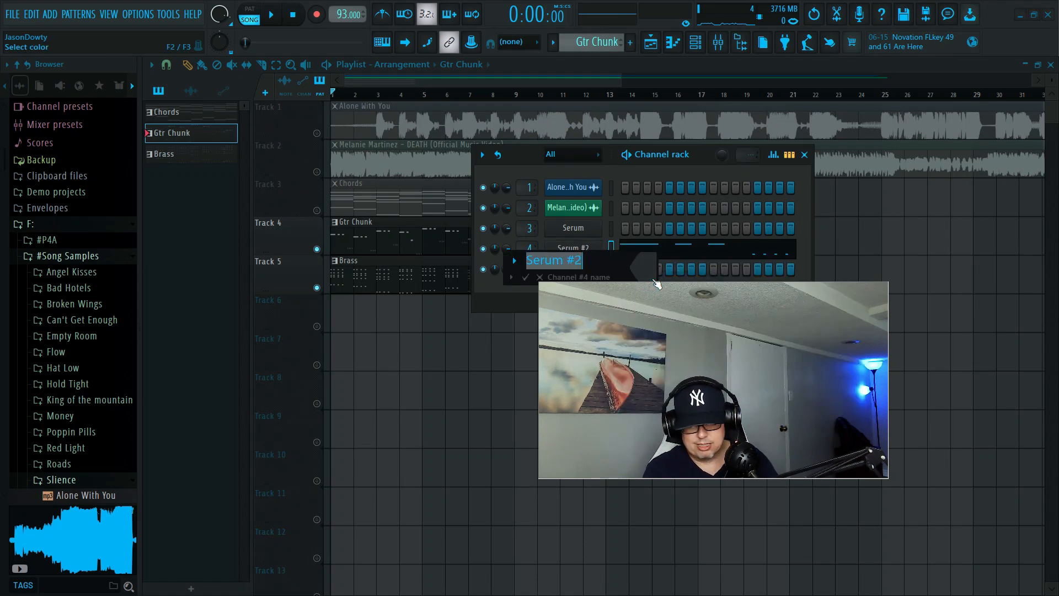
pyautogui.write('Gtr Chunck')
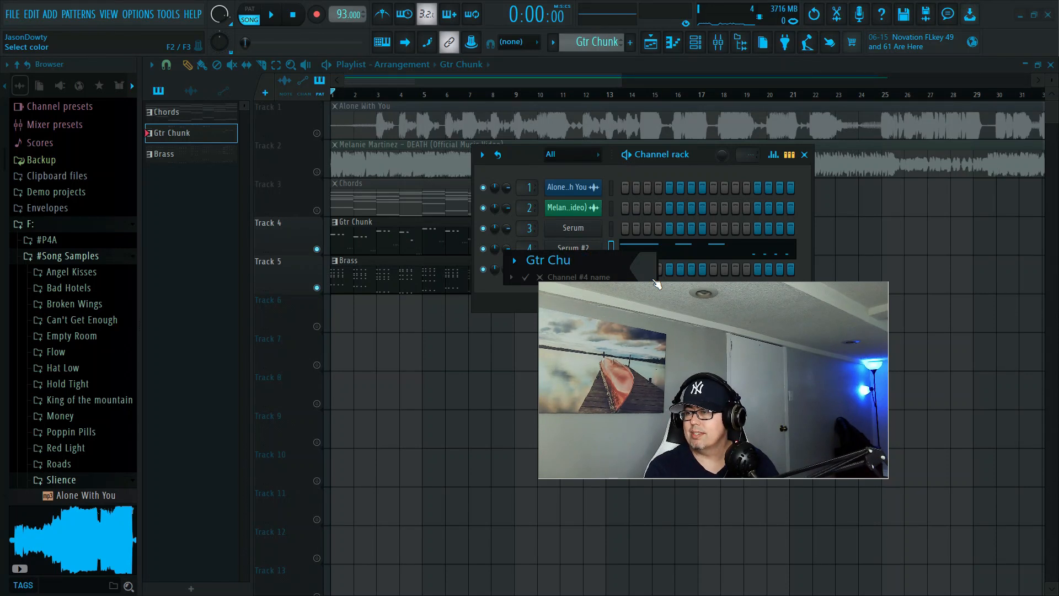
pyautogui.write('k')
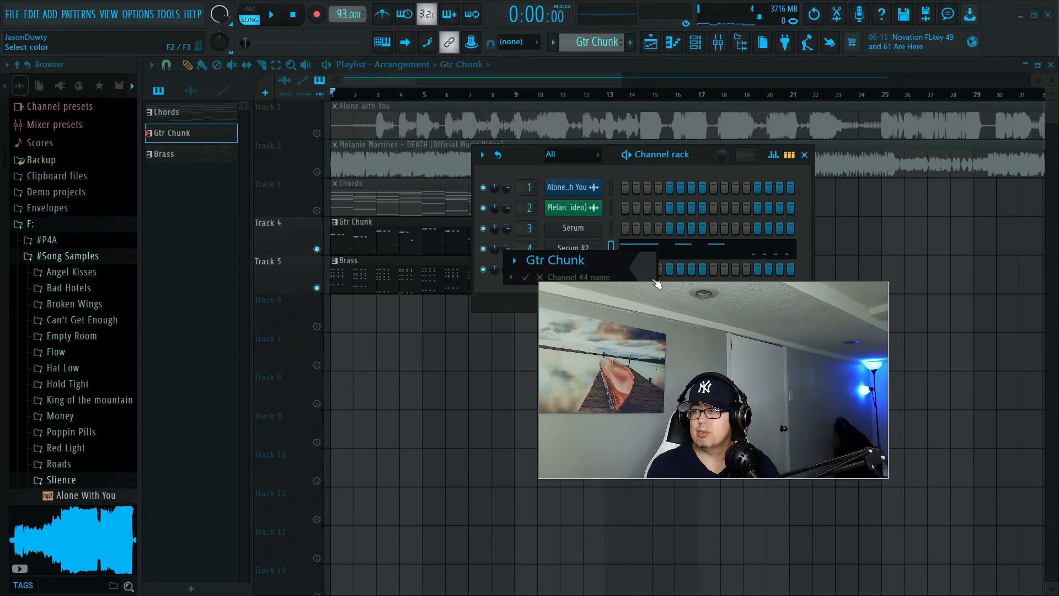
pyautogui.press('Return')
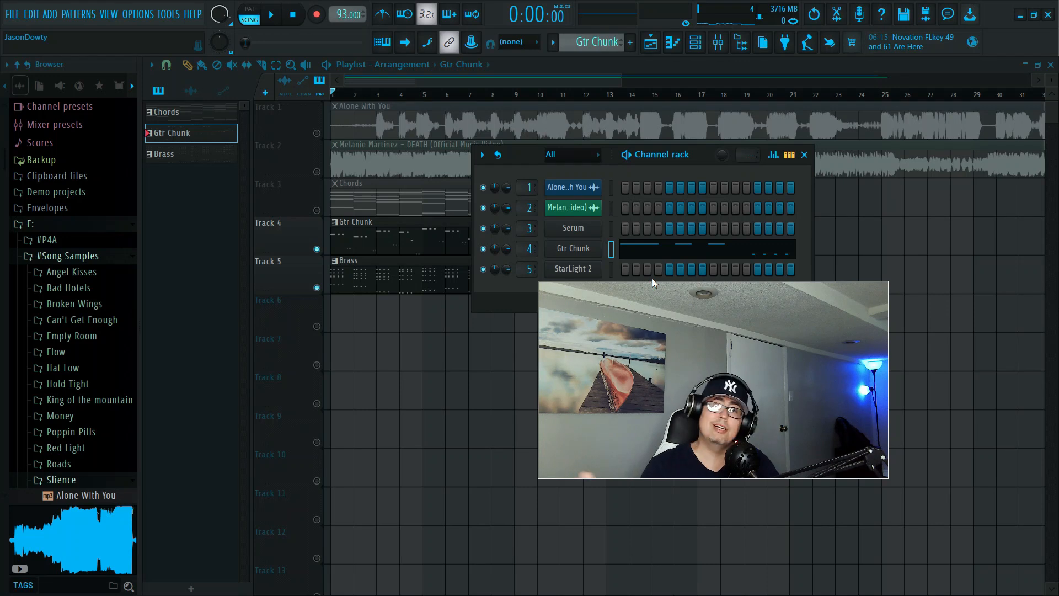
# Step: Open the Gtr Chunk channel's Serum effects and play the song briefly to hear the current sound
pyautogui.click(573, 247)
pyautogui.moveTo(416, 111)
pyautogui.mouseDown()
pyautogui.moveTo(406, 95)
pyautogui.moveTo(408, 113)
pyautogui.mouseUp()
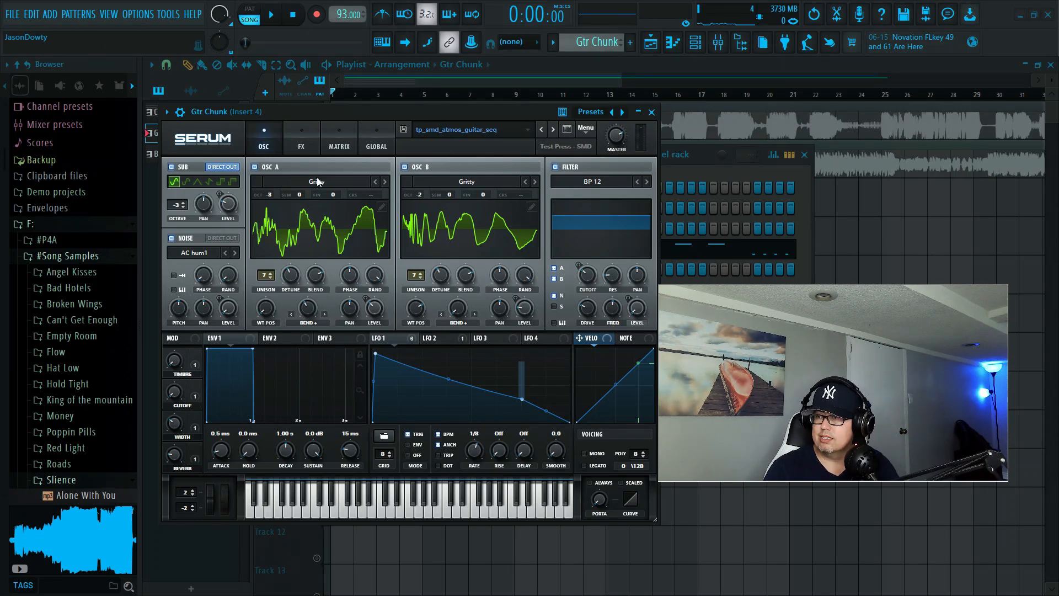
pyautogui.click(301, 147)
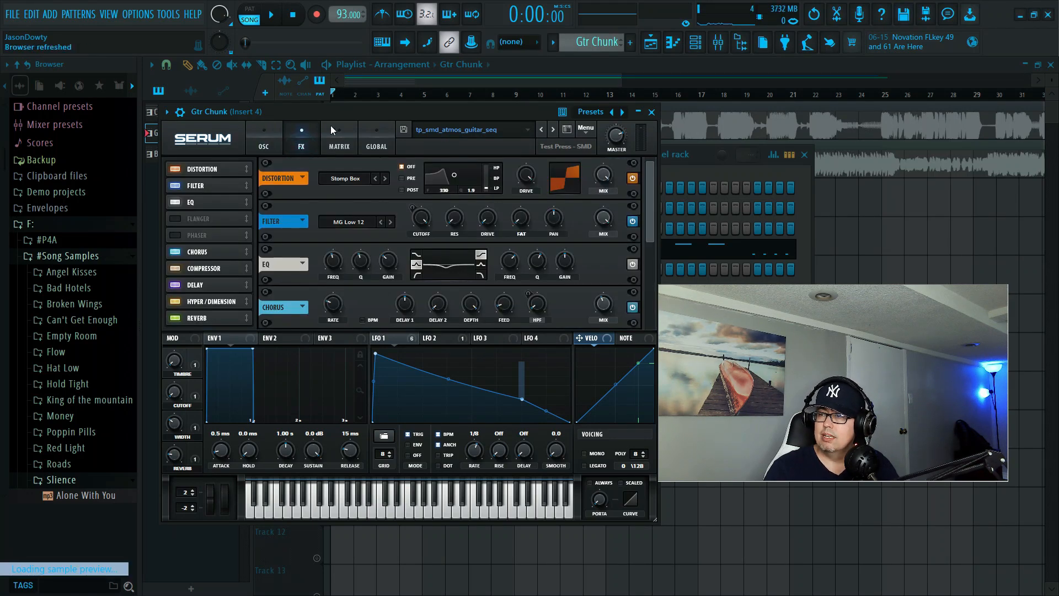
pyautogui.press('space')
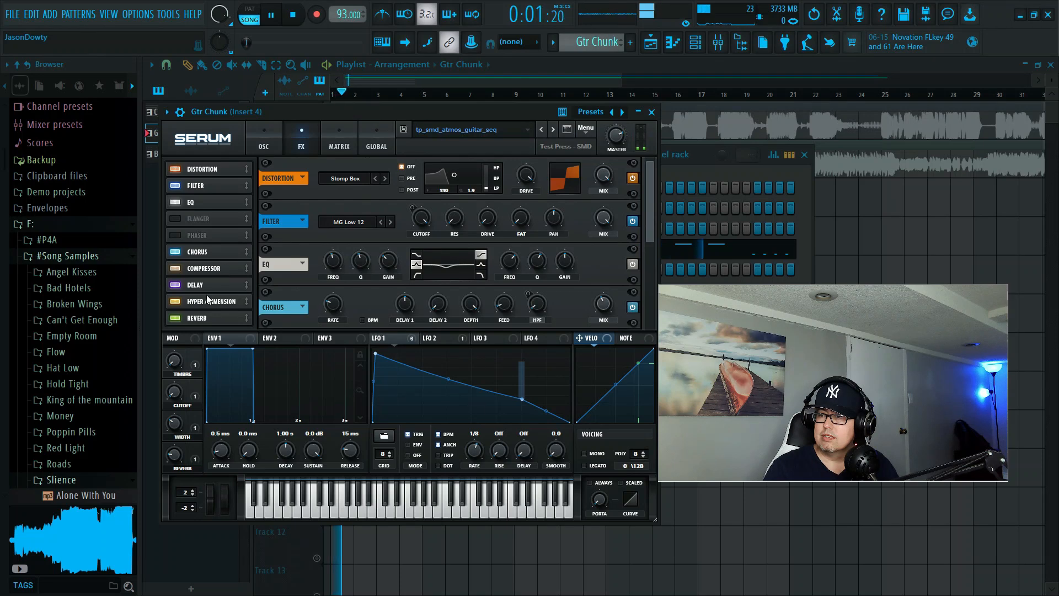
pyautogui.press('space')
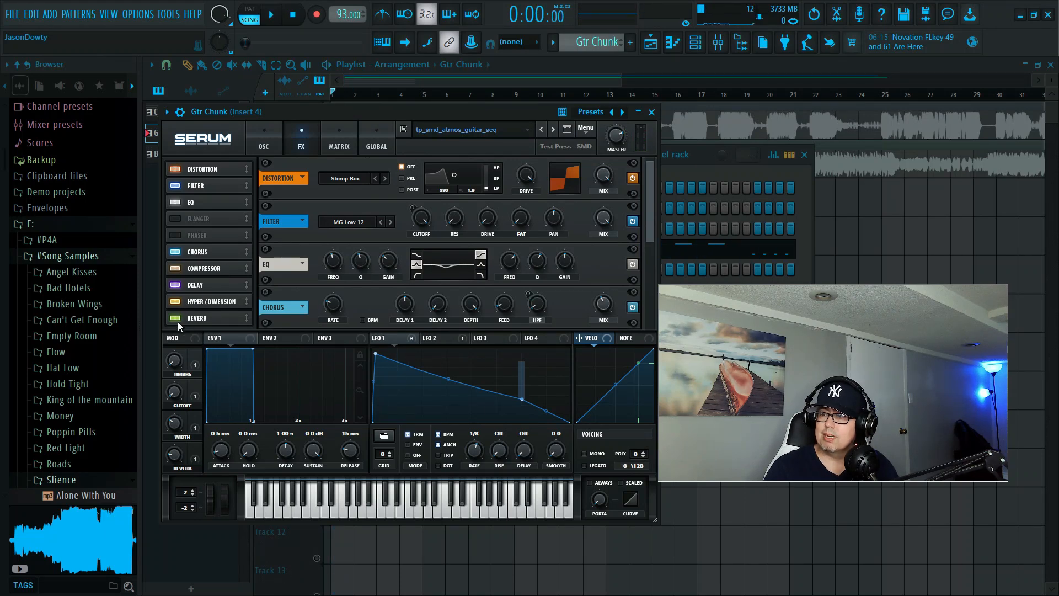
# Step: Turn off the Reverb effect in the Gtr Chunk synth, audition the result, and close the synth and channel rack
pyautogui.click(176, 318)
pyautogui.click(375, 110)
pyautogui.press('space')
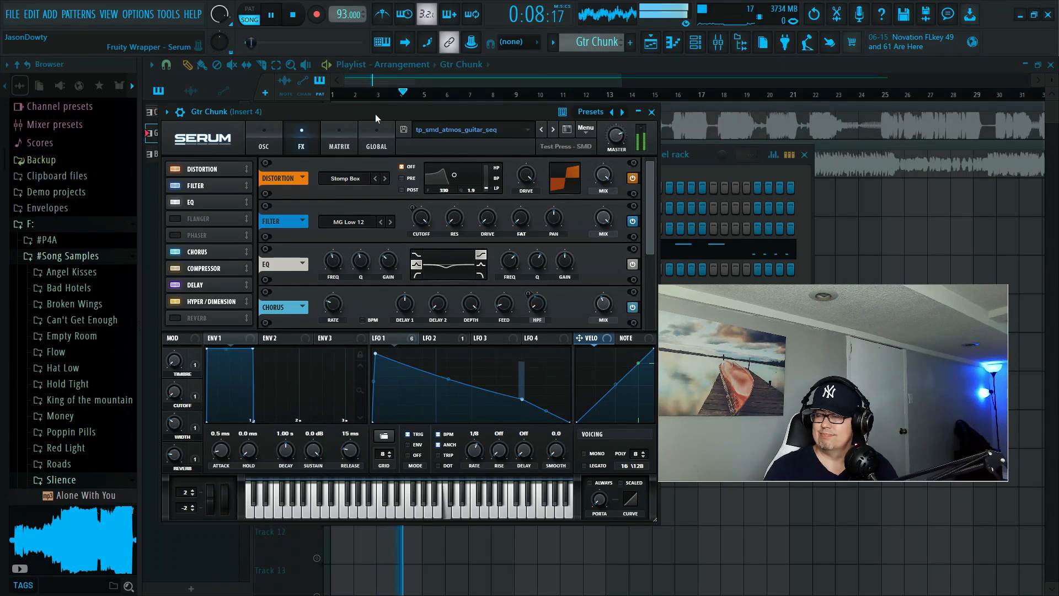
pyautogui.press('space')
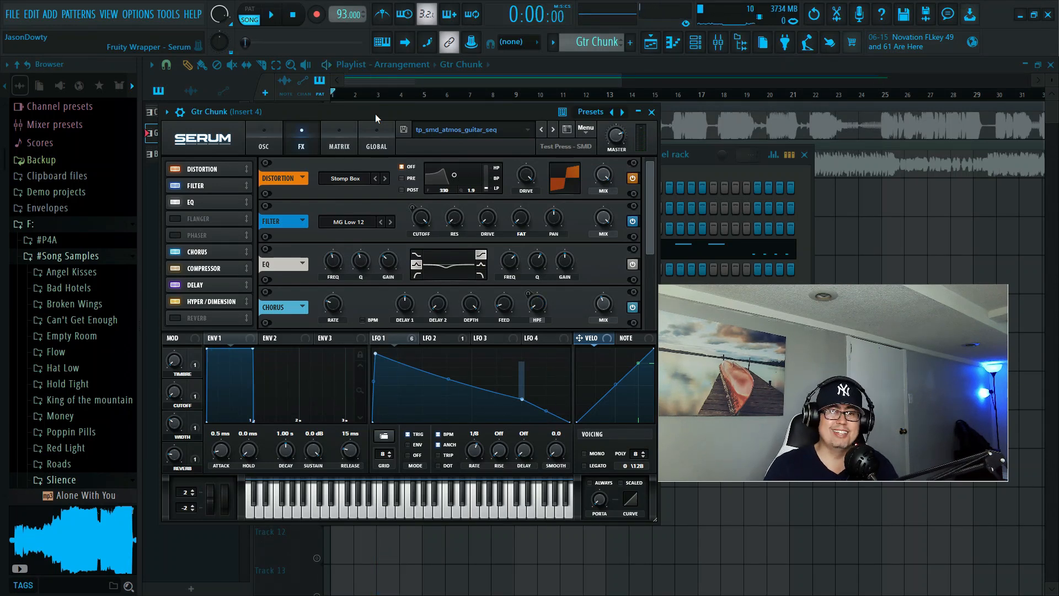
pyautogui.click(651, 111)
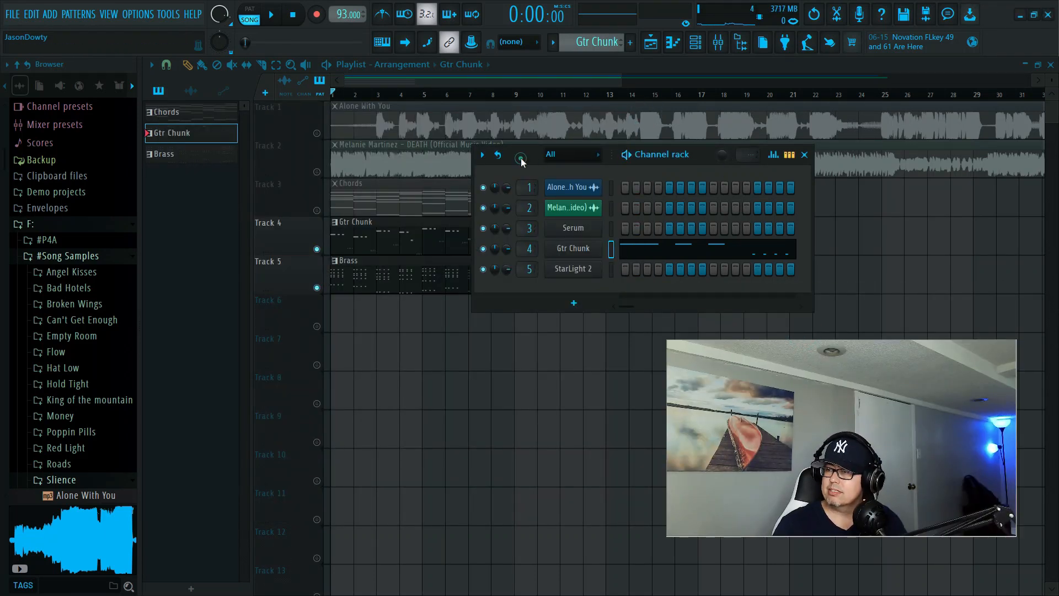
pyautogui.click(804, 156)
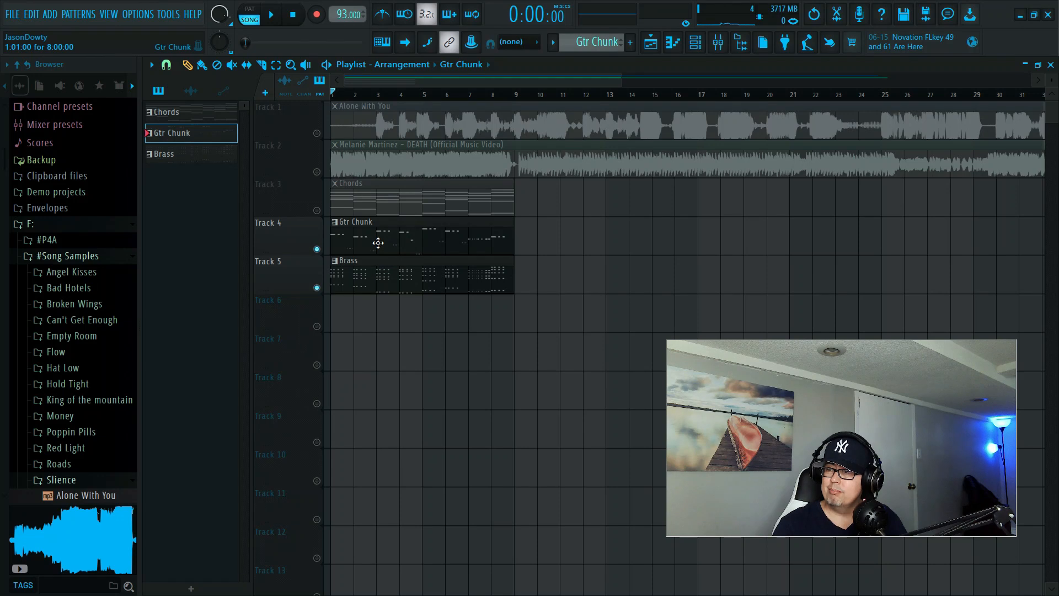
# Step: Play the arrangement, solo Track 4 in the playlist and listen to the Gtr Chunk clip alone
pyautogui.press('space')
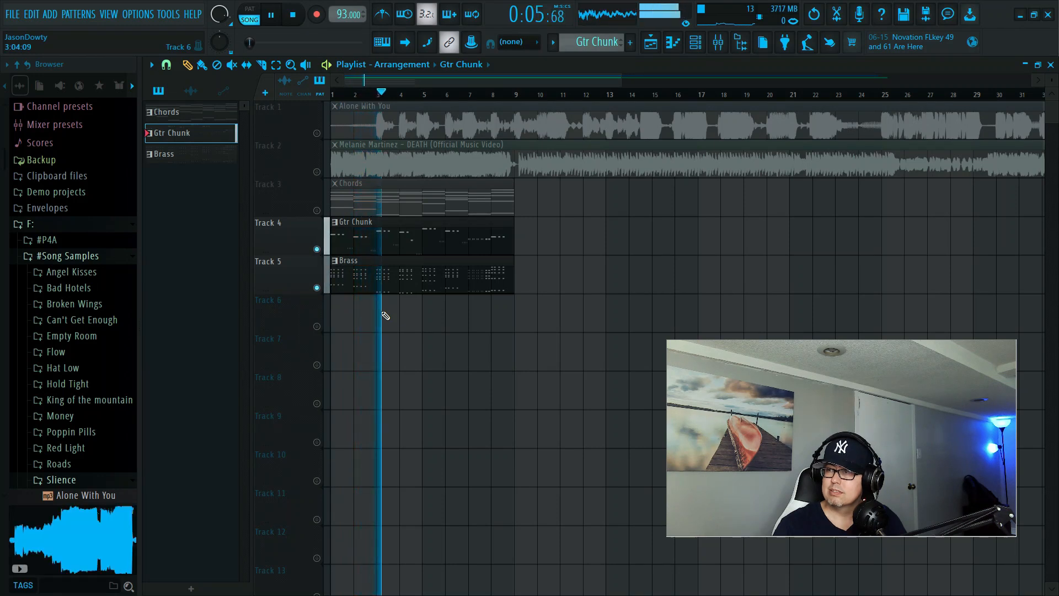
pyautogui.press('space')
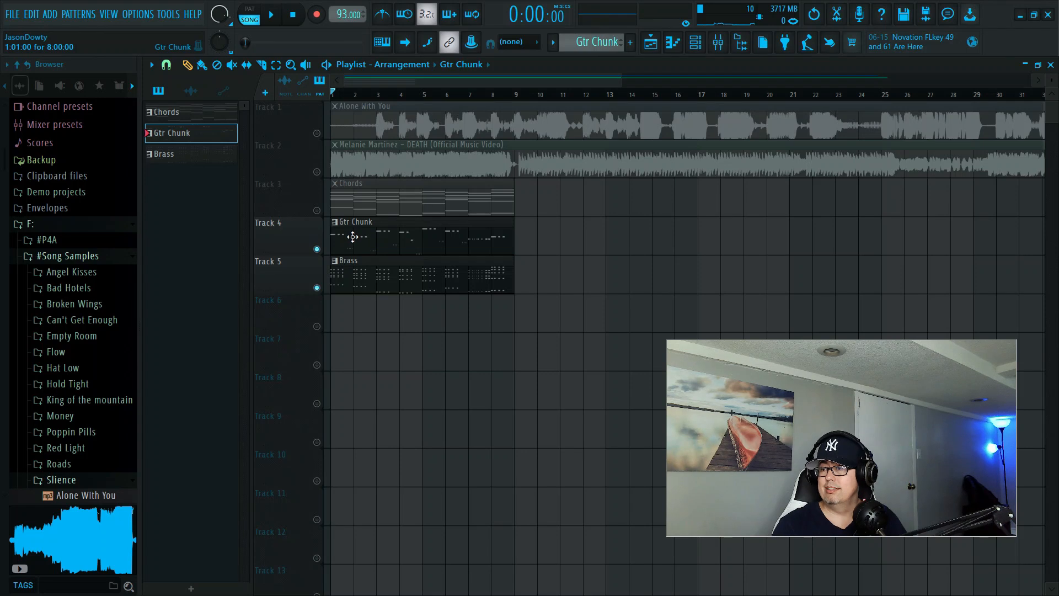
pyautogui.rightClick(317, 249)
pyautogui.press('space')
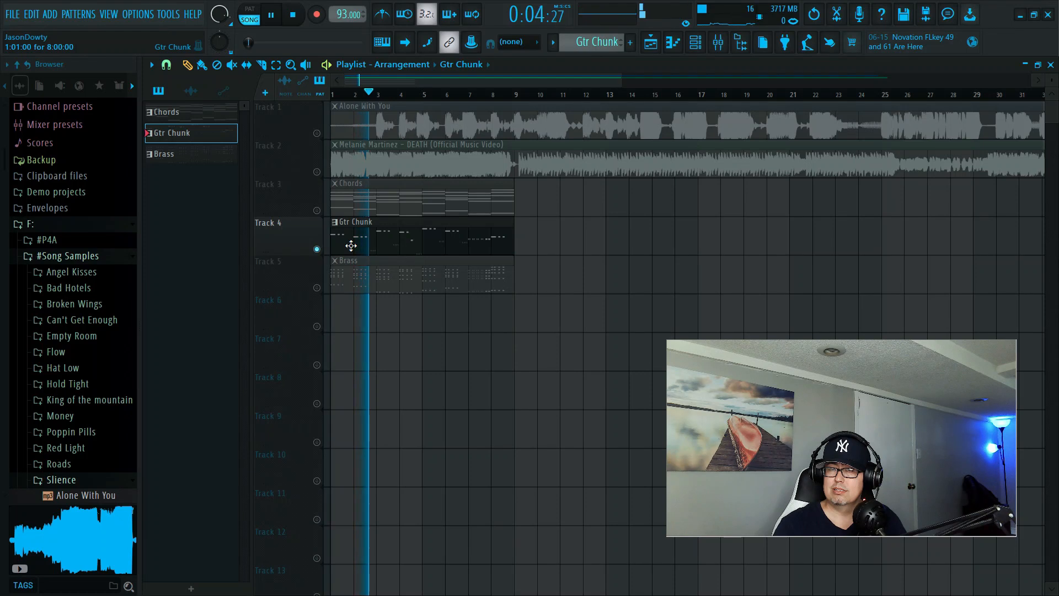
pyautogui.press('space')
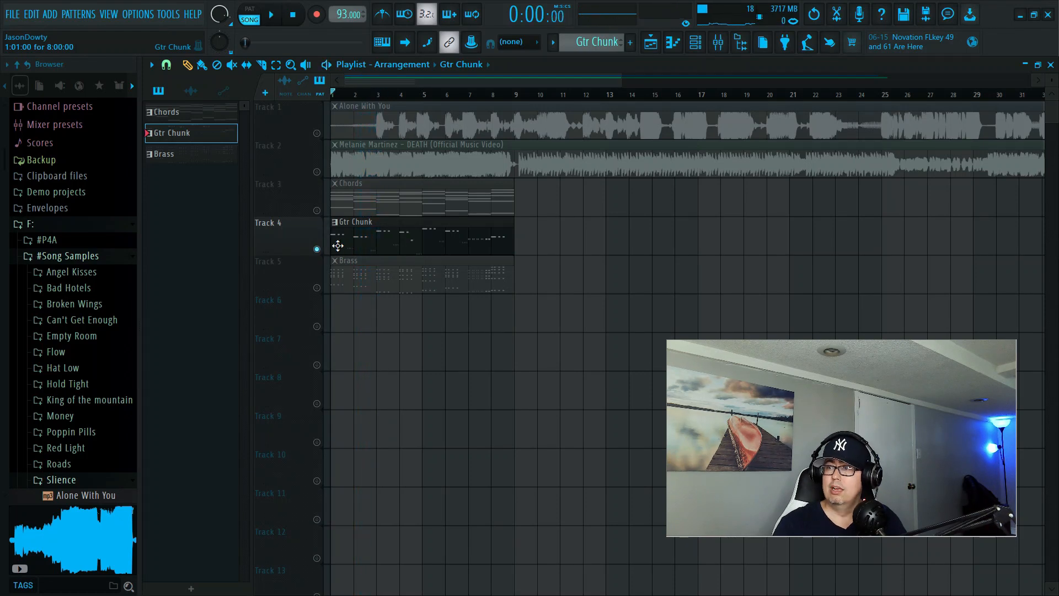
# Step: Unsolo Track 4 to restore all tracks, and pick the Gtr Chunk clip in the playlist after checking the Brass clip
pyautogui.rightClick(316, 249)
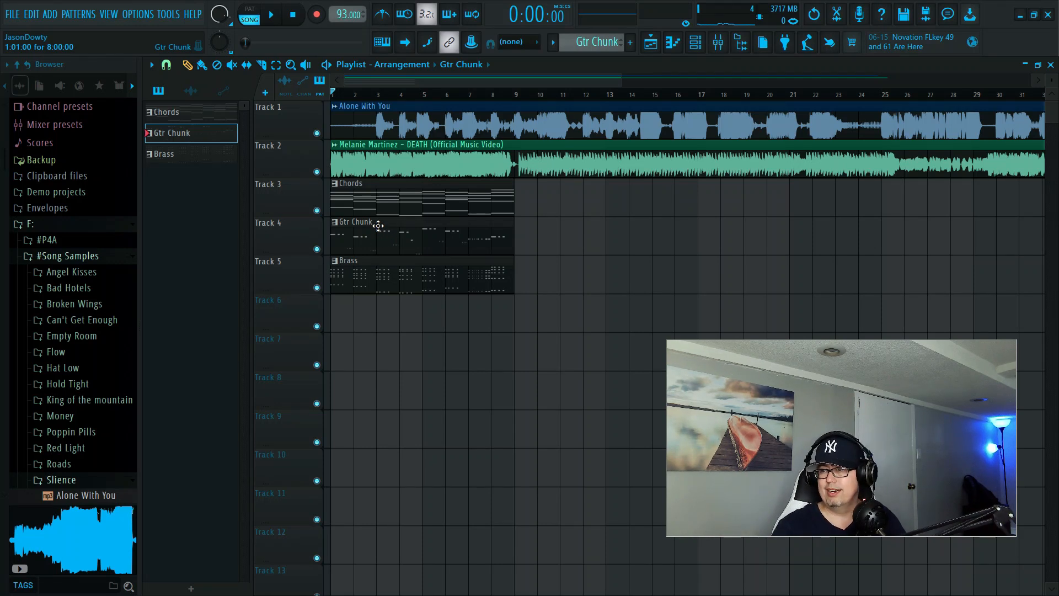
pyautogui.click(355, 270)
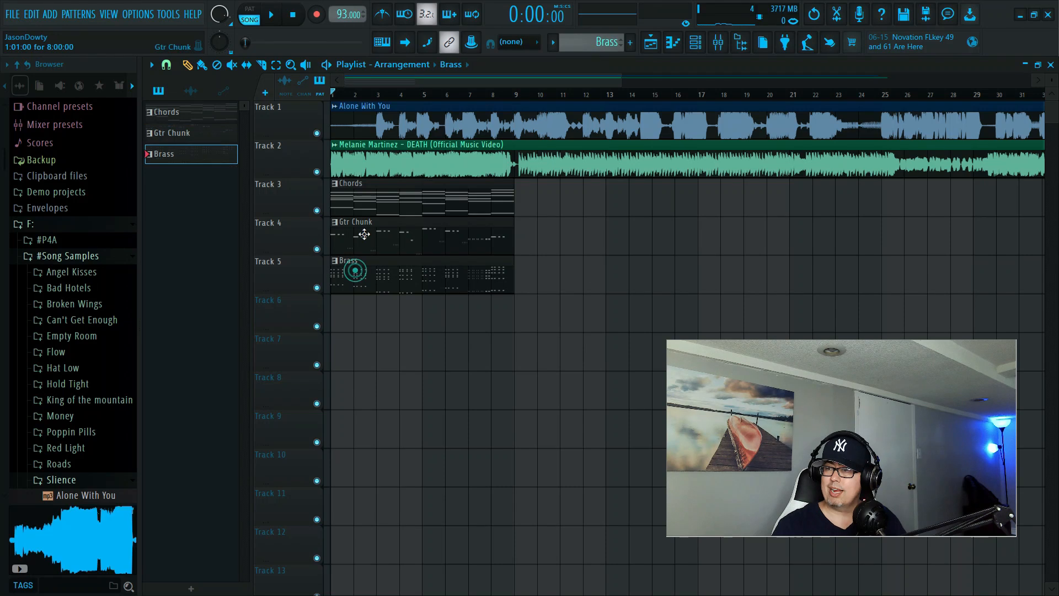
pyautogui.click(364, 234)
pyautogui.click(379, 281)
pyautogui.click(400, 229)
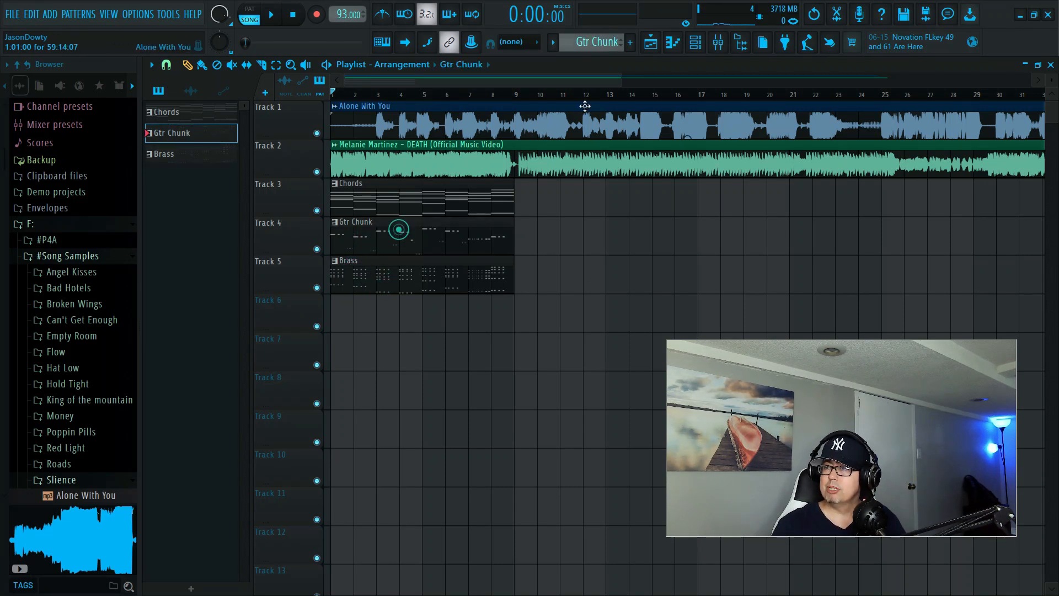
# Step: Examine the Gtr Chunk notes in the piano roll with all of them selected, and close the piano roll and channel rack
pyautogui.click(695, 42)
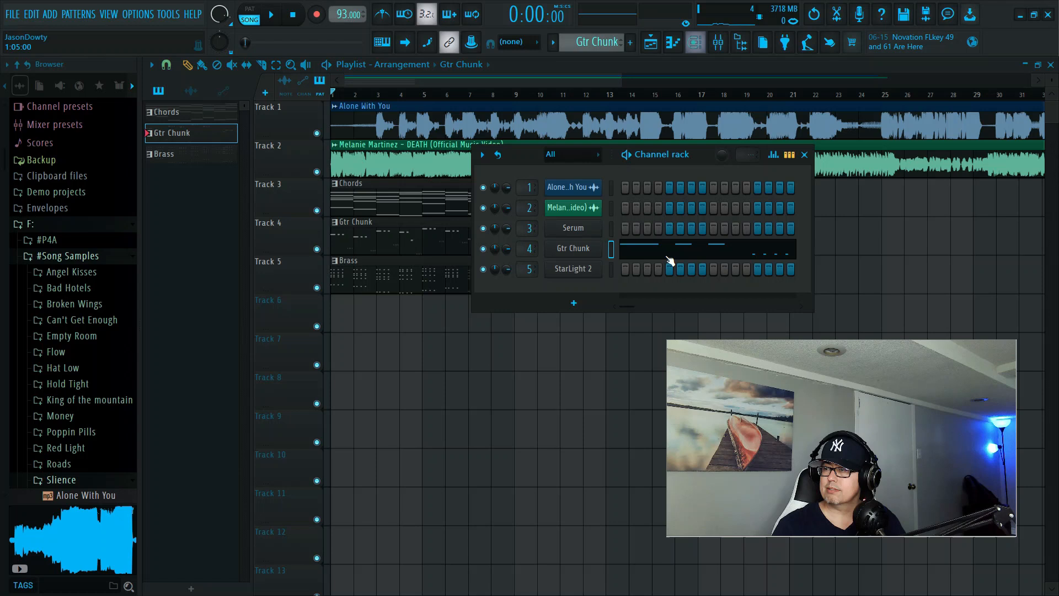
pyautogui.click(701, 249)
pyautogui.scroll(3, 411, 390)
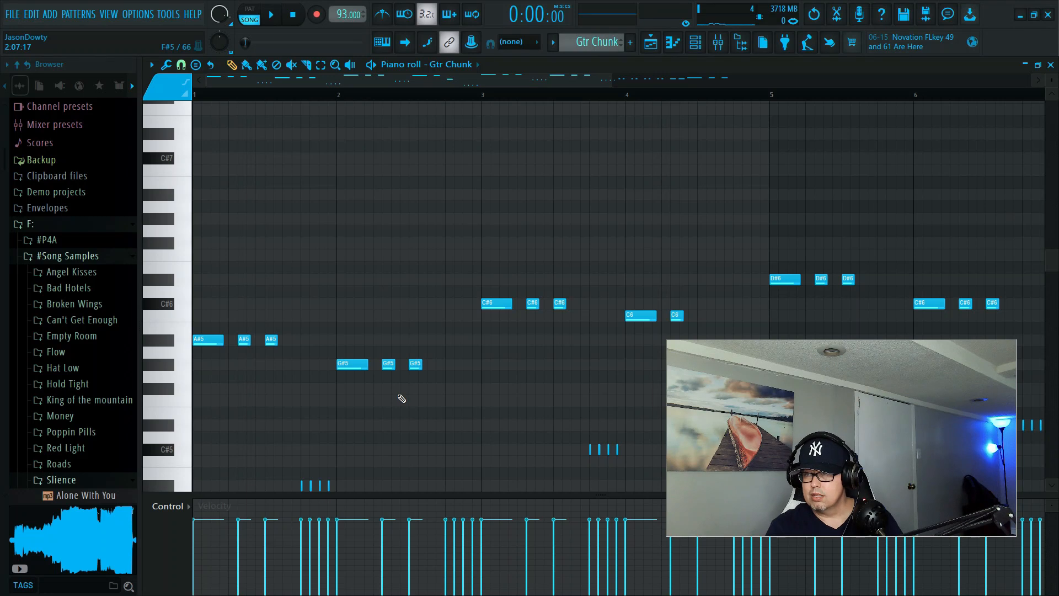
pyautogui.scroll(-2, 280, 389)
pyautogui.hotkey('ctrl', 'a')
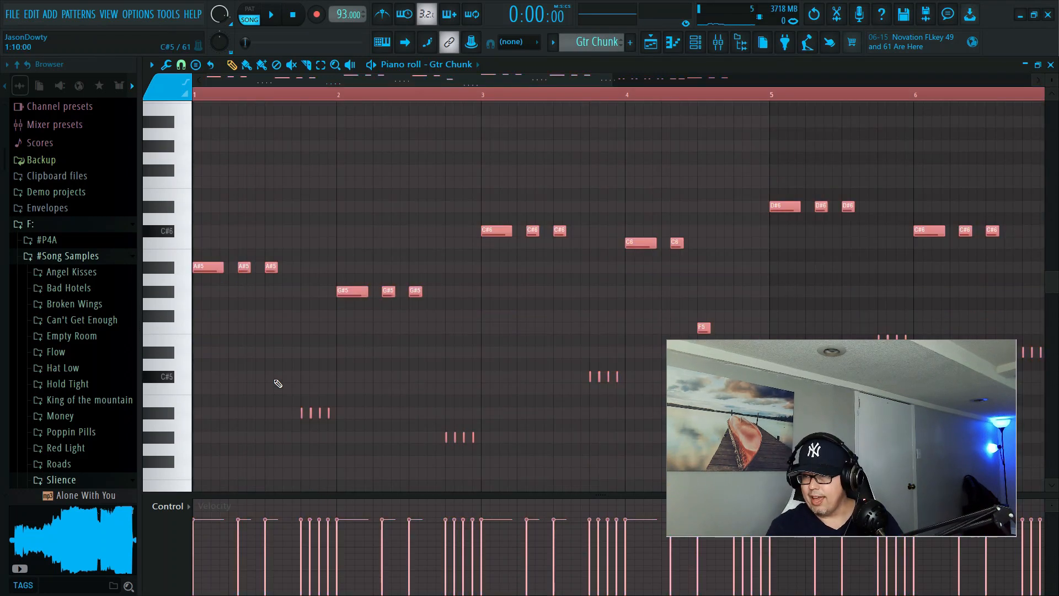
pyautogui.scroll(-6, 319, 371)
pyautogui.scroll(5, 345, 122)
pyautogui.moveTo(346, 81); pyautogui.dragTo(110, 115)
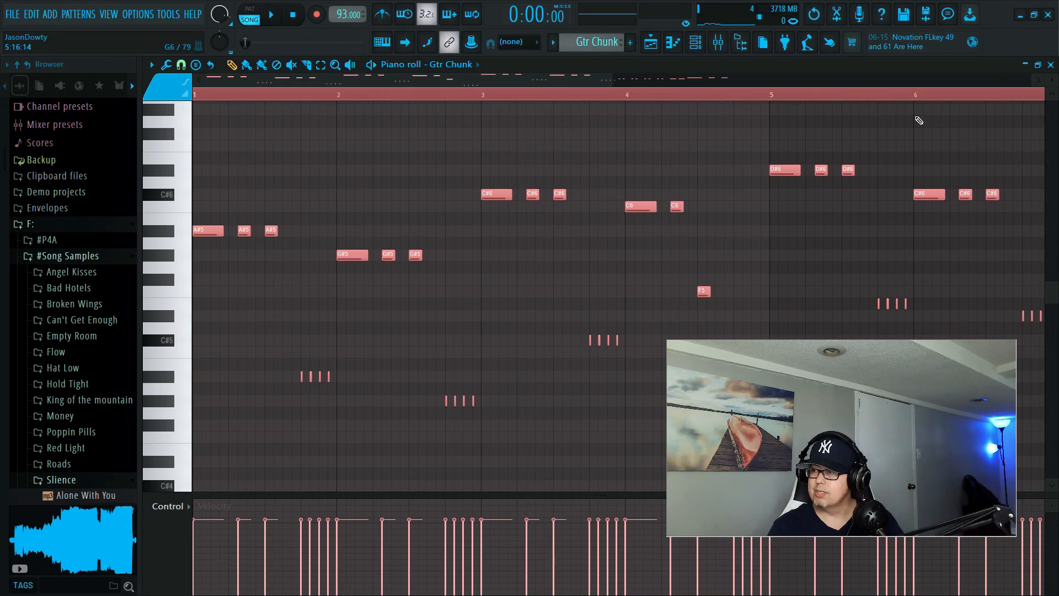
pyautogui.click(1050, 66)
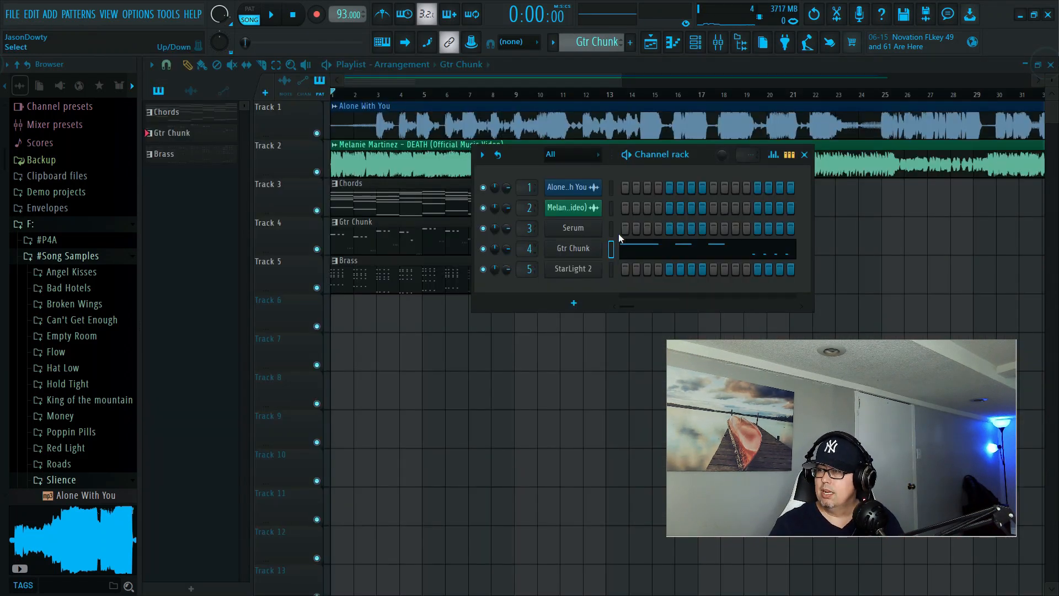
pyautogui.click(805, 155)
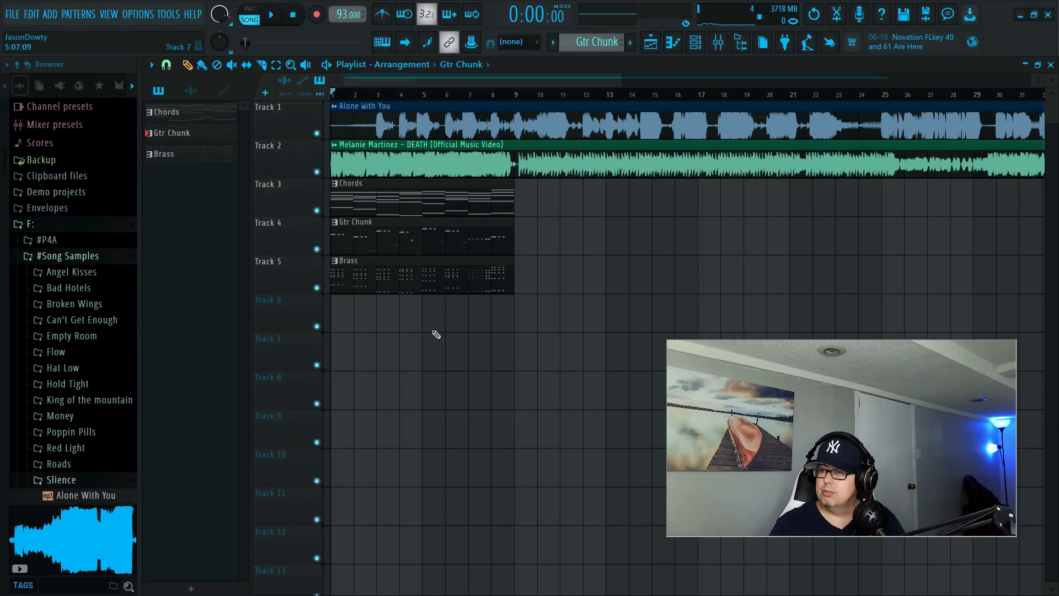
# Step: Create a new pattern named 808 and place it on Track 6 across the first eight bars
pyautogui.click(631, 43)
pyautogui.write('808')
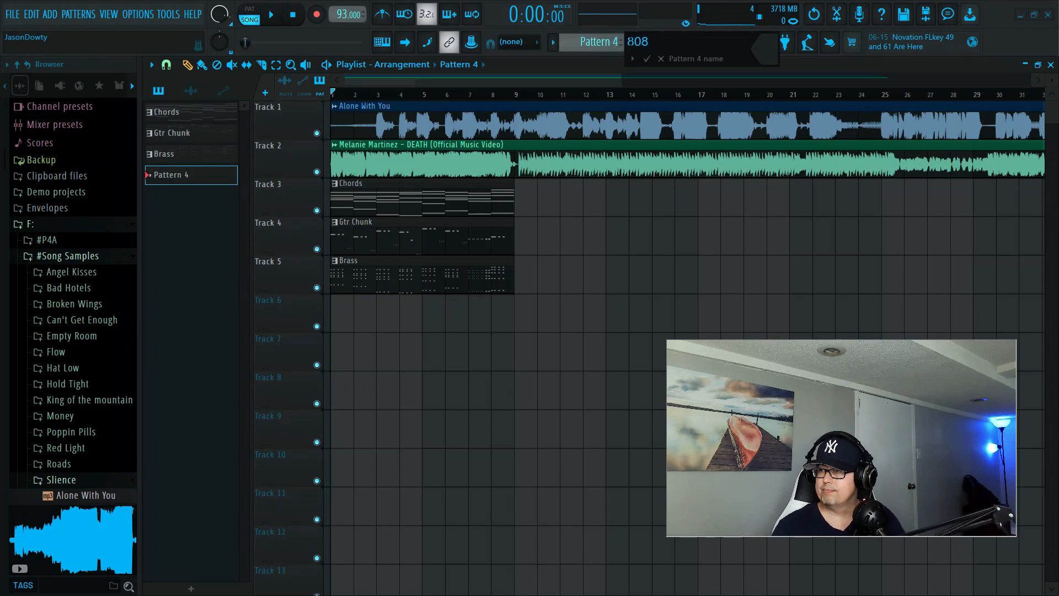
pyautogui.click(647, 59)
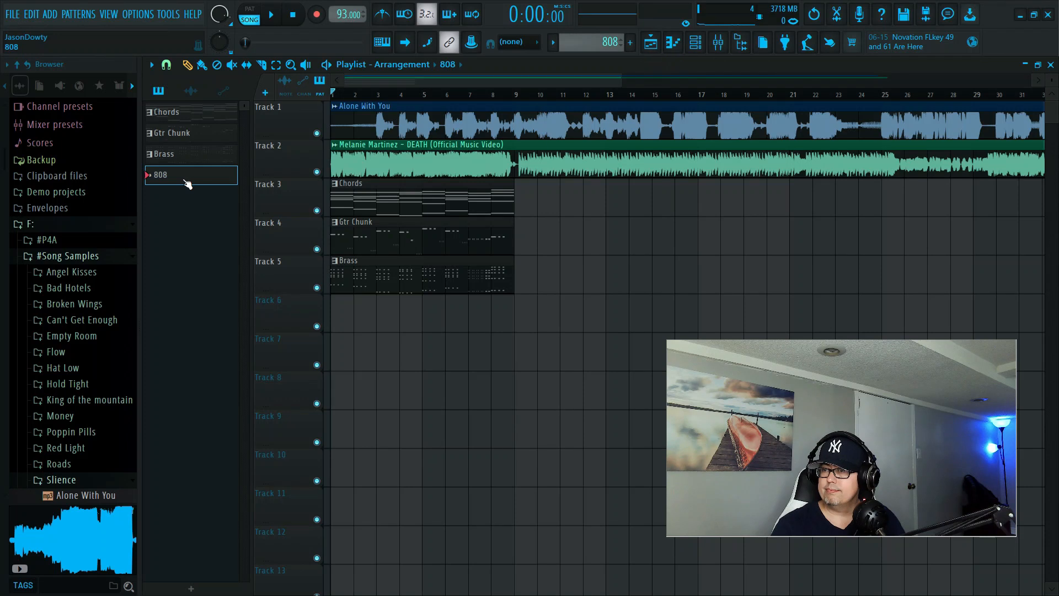
pyautogui.moveTo(181, 177); pyautogui.dragTo(505, 319)
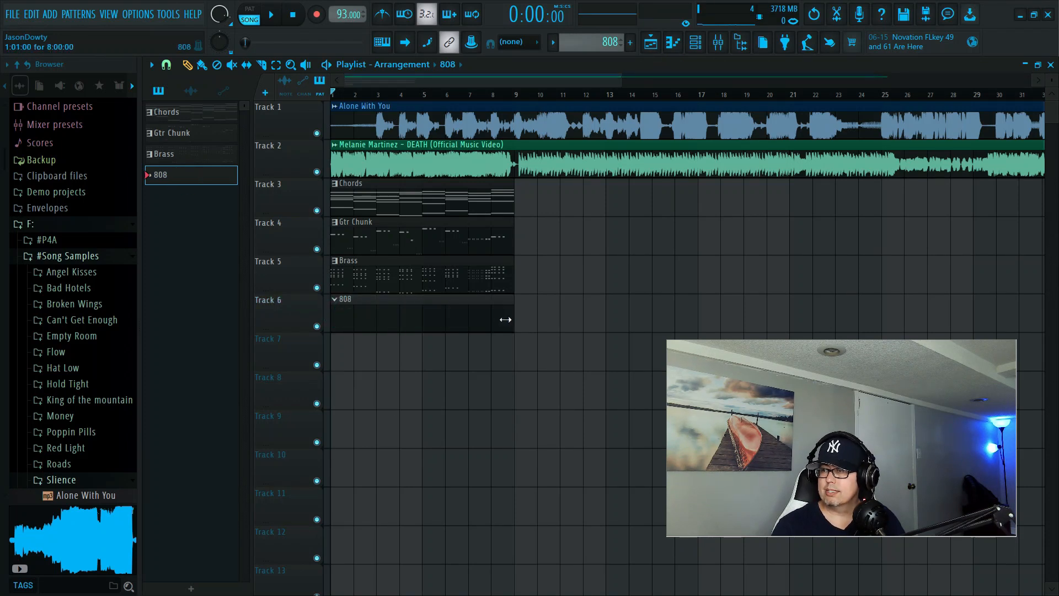
pyautogui.click(425, 312)
# Step: Mute Tracks 1, 2 and 3 and play the arrangement to audition the Gtr Chunk and Brass parts together
pyautogui.press('space')
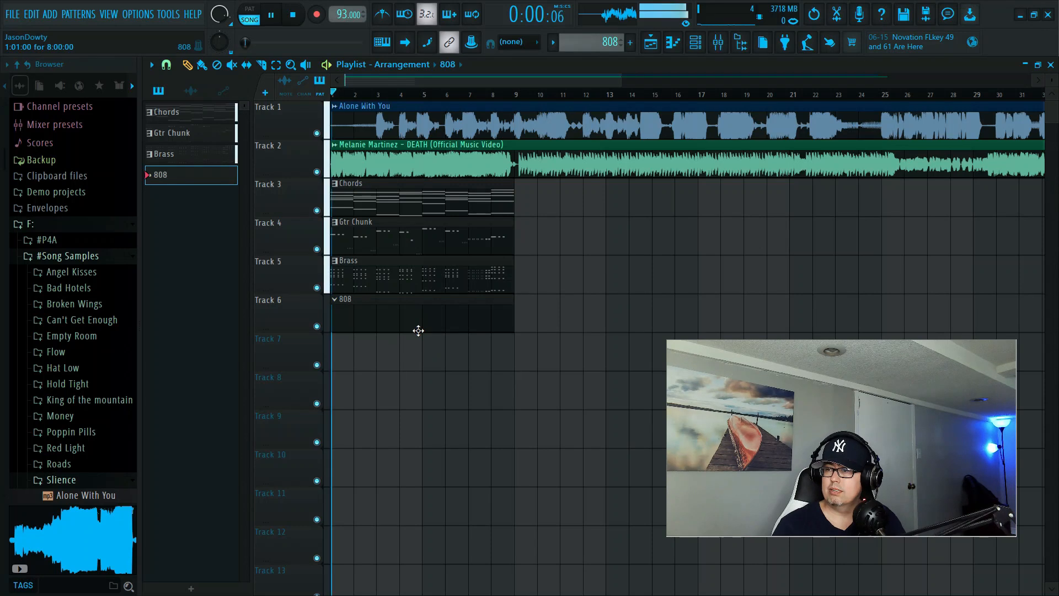
pyautogui.press('space')
pyautogui.click(316, 134)
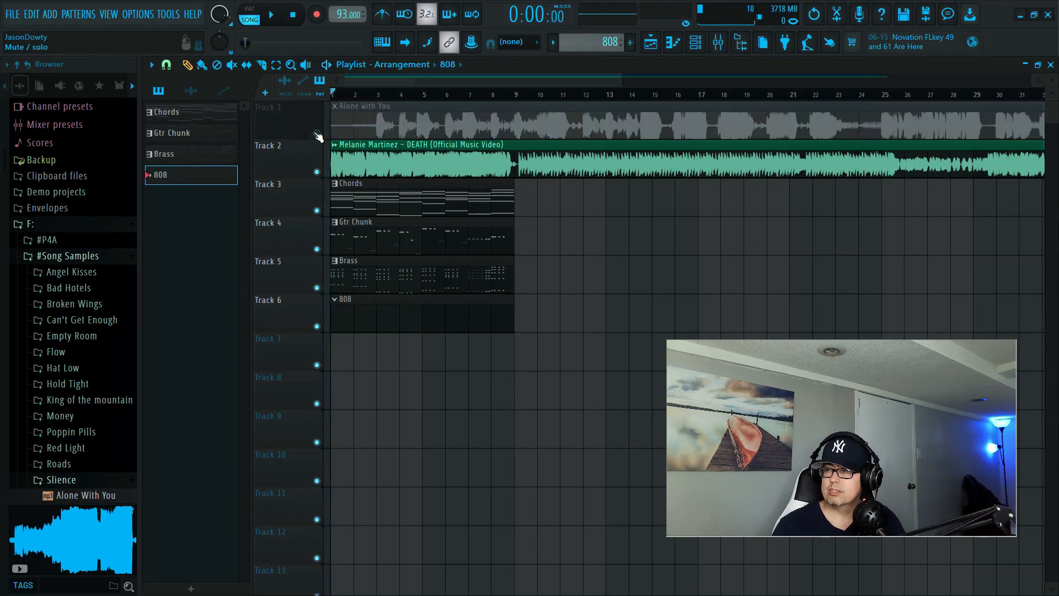
pyautogui.click(317, 171)
pyautogui.press('space')
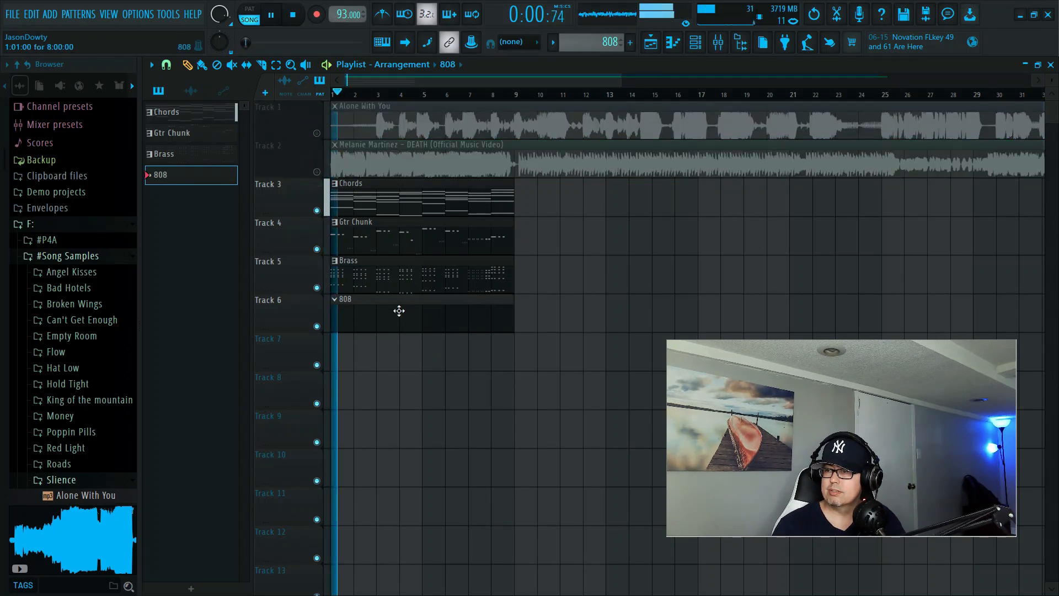
pyautogui.press('space')
pyautogui.click(317, 210)
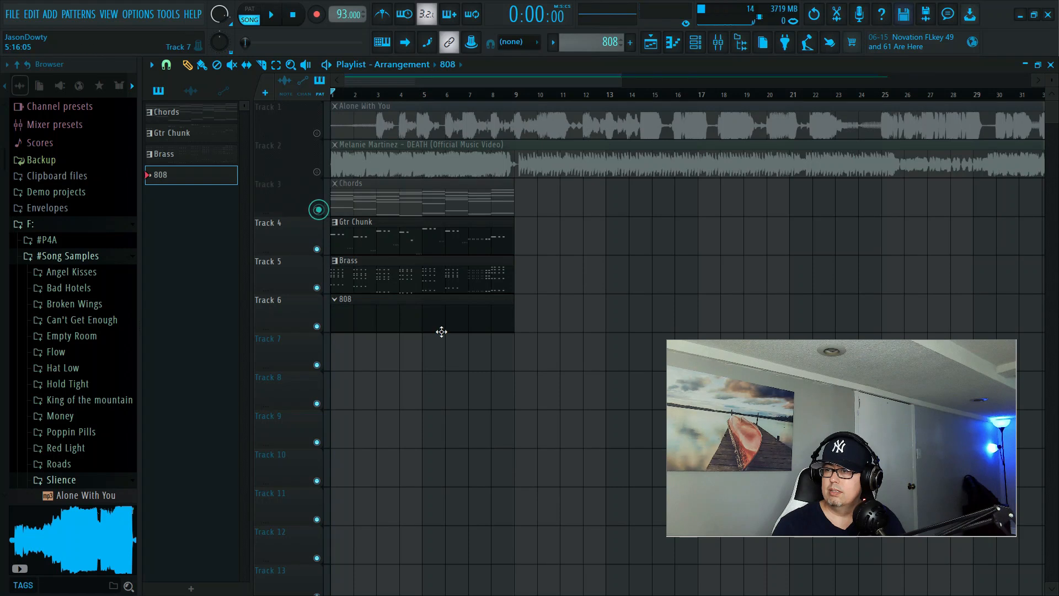
pyautogui.press('space')
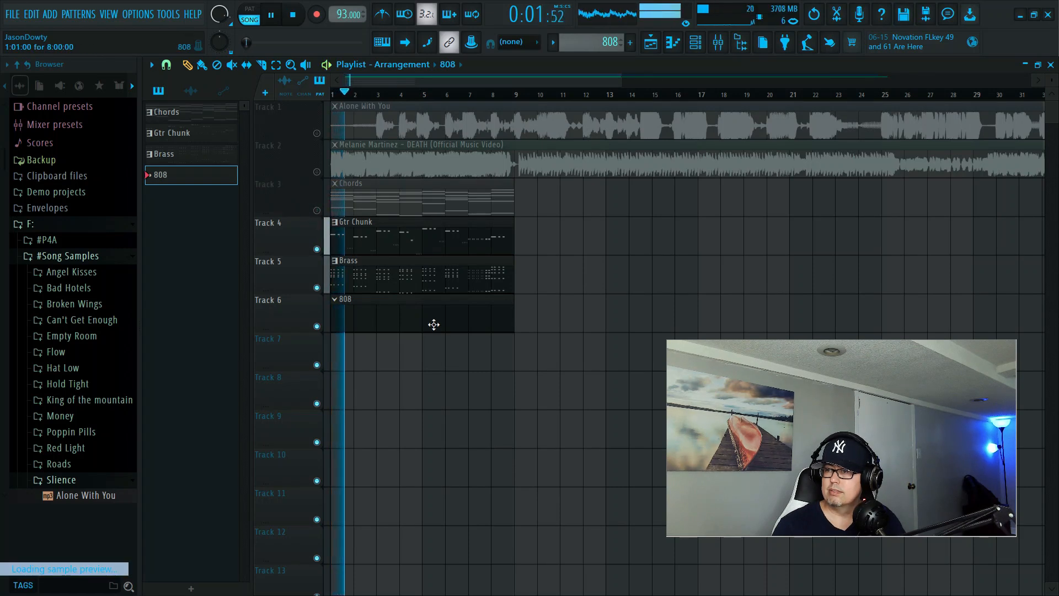
pyautogui.press('space')
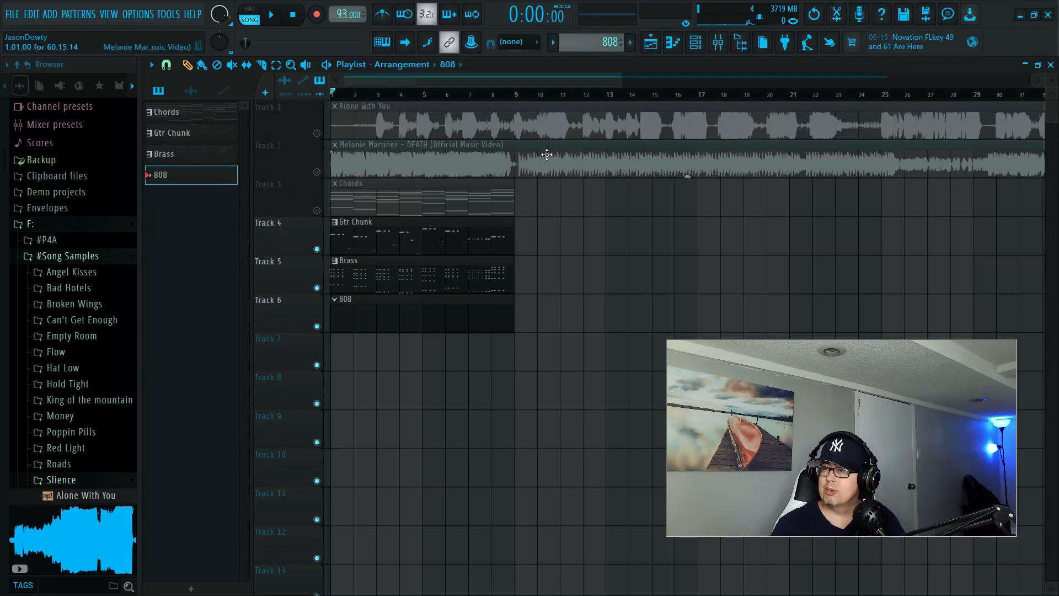
# Step: Open the channel rack for the 808 pattern and collapse the #Song Samples and F: folders in the browser
pyautogui.click(694, 44)
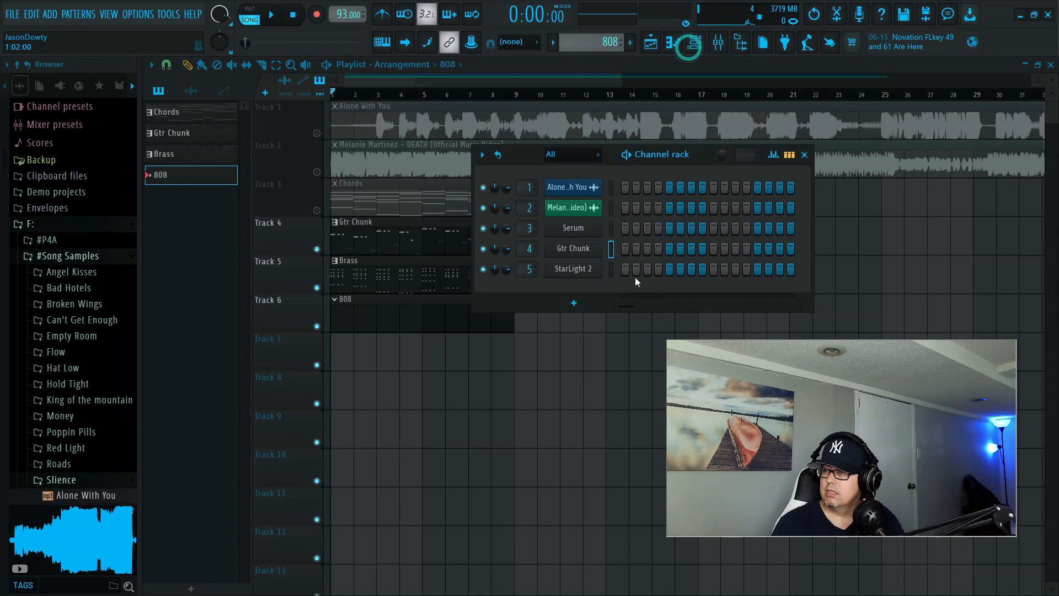
pyautogui.click(44, 255)
pyautogui.click(34, 226)
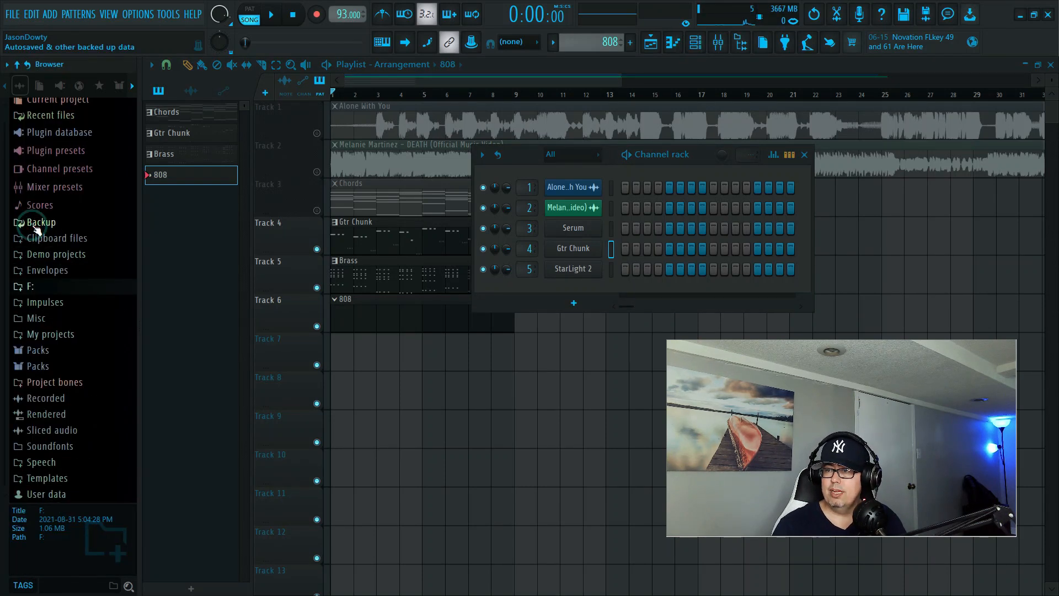
pyautogui.click(35, 223)
pyautogui.click(42, 224)
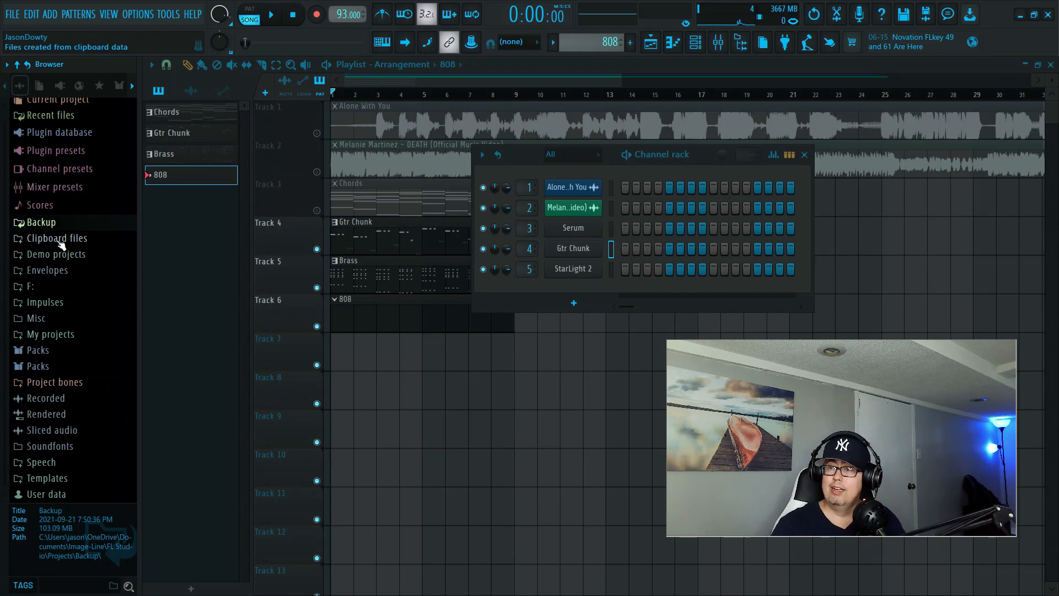
# Step: Look through the folders on the F: drive in the browser for an 808 source, and collapse the drive
pyautogui.click(34, 287)
pyautogui.scroll(-5, 42, 281)
pyautogui.scroll(4, 47, 287)
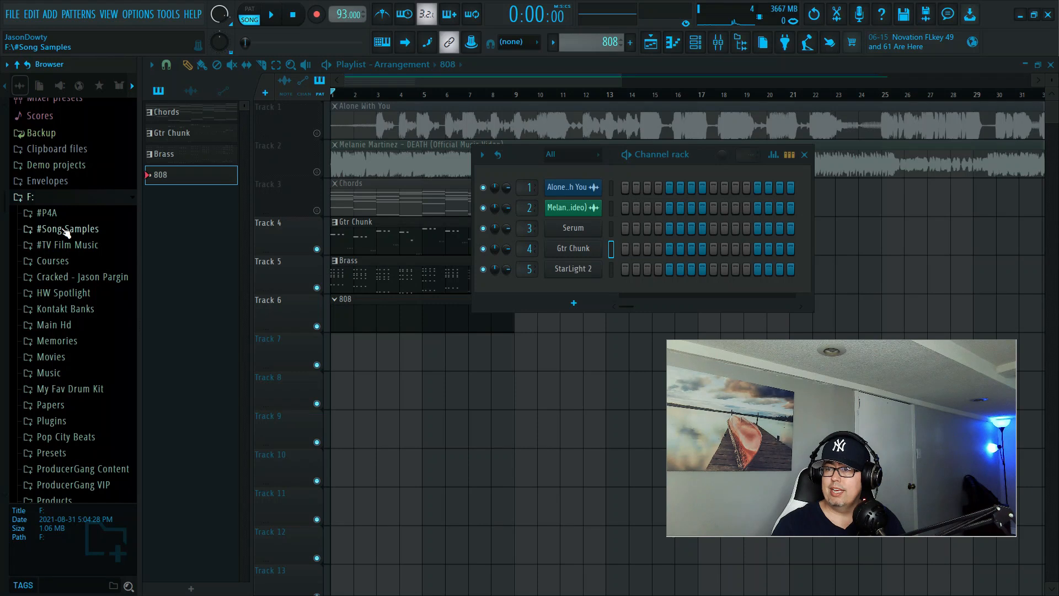
pyautogui.scroll(-7, 65, 231)
pyautogui.scroll(6, 88, 276)
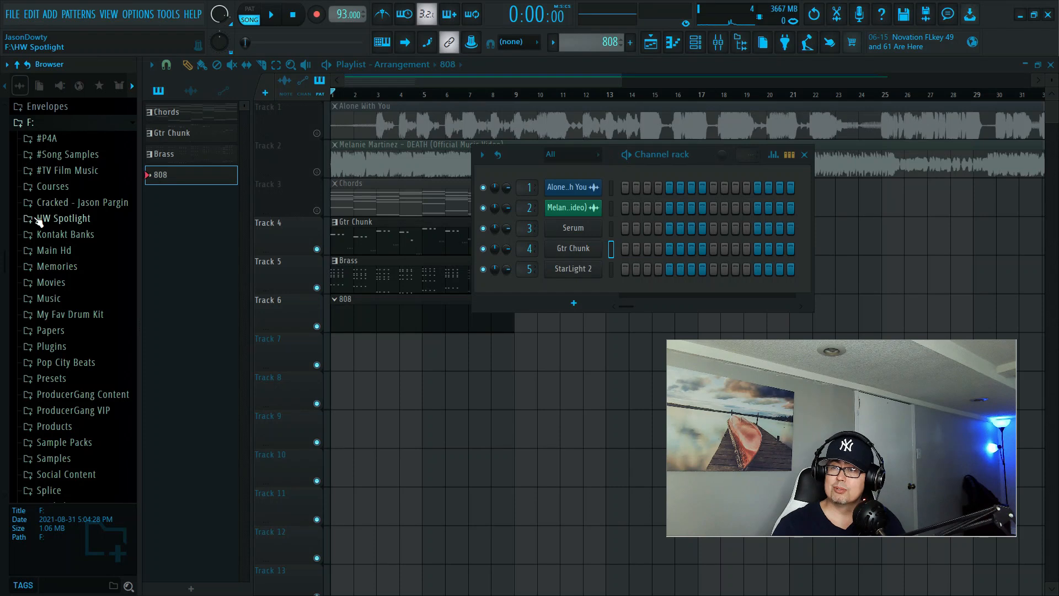
pyautogui.scroll(4, 77, 248)
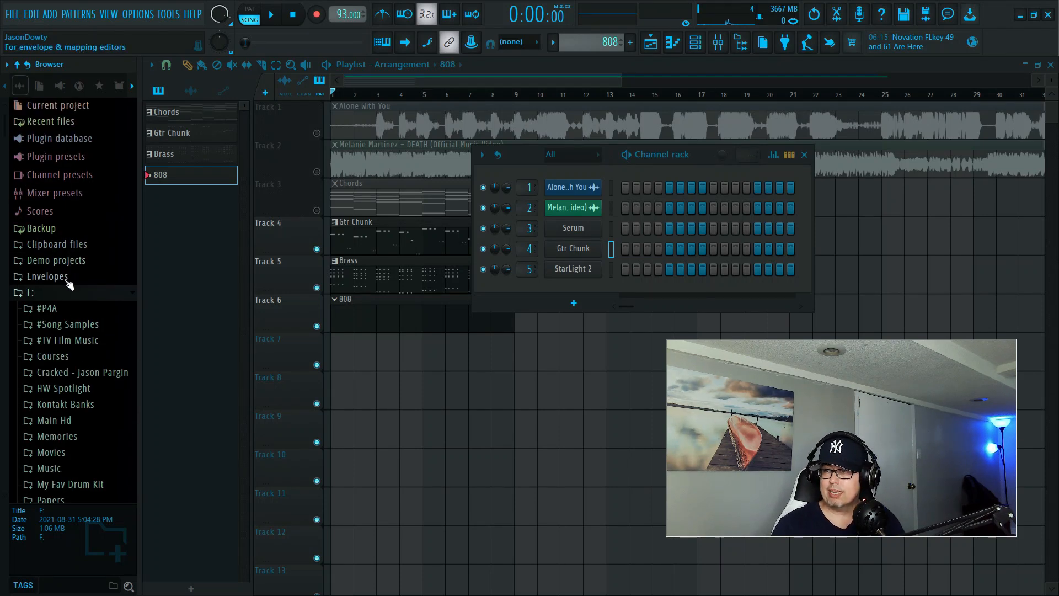
pyautogui.scroll(-2, 69, 284)
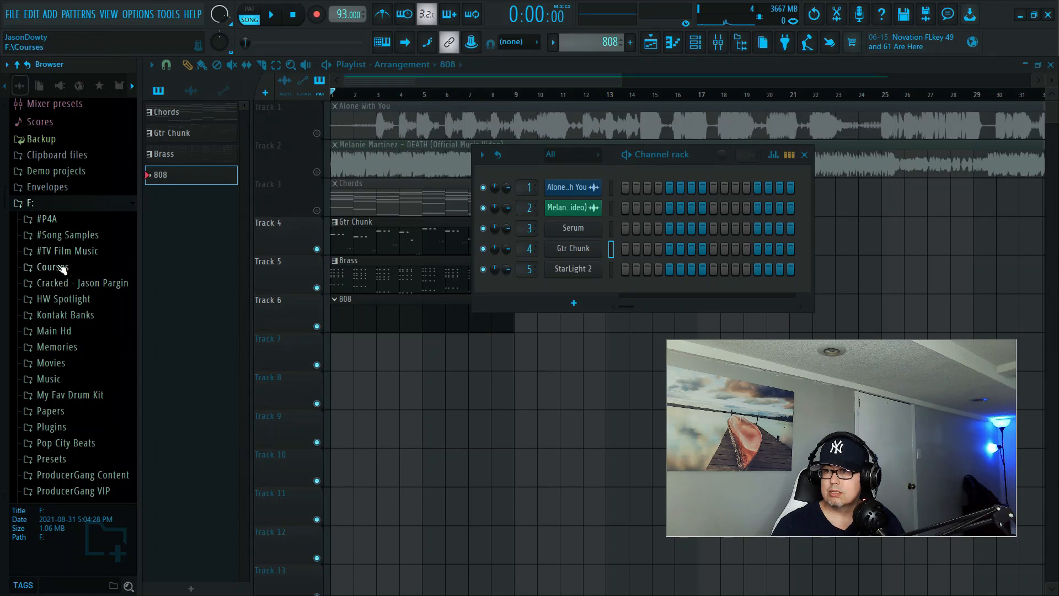
pyautogui.click(45, 204)
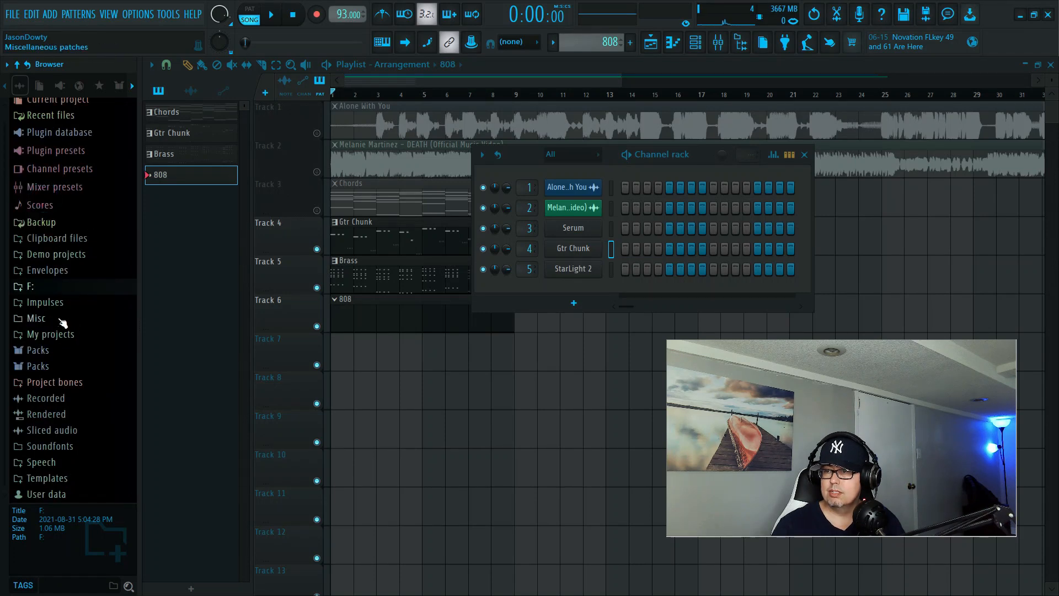
# Step: Open the 808 Collection folder in the Drums section of the first Packs folder
pyautogui.scroll(1, 64, 315)
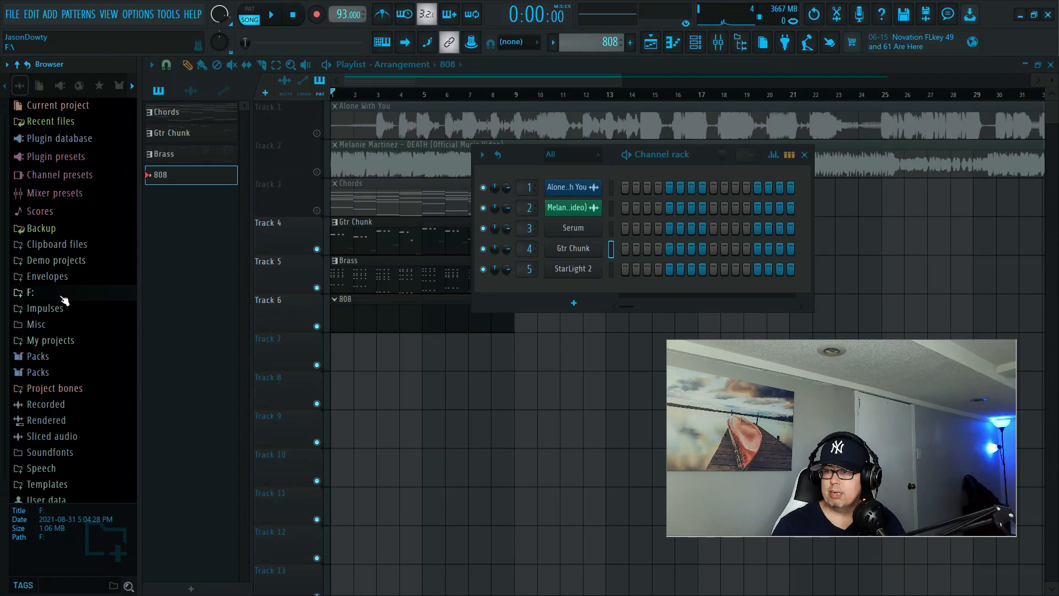
pyautogui.click(37, 355)
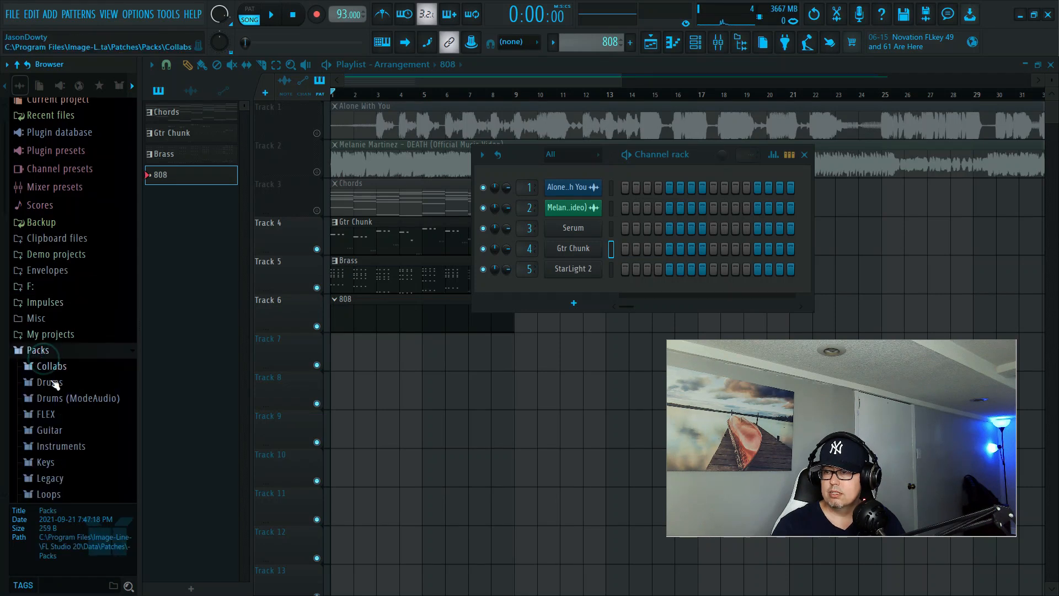
pyautogui.click(54, 382)
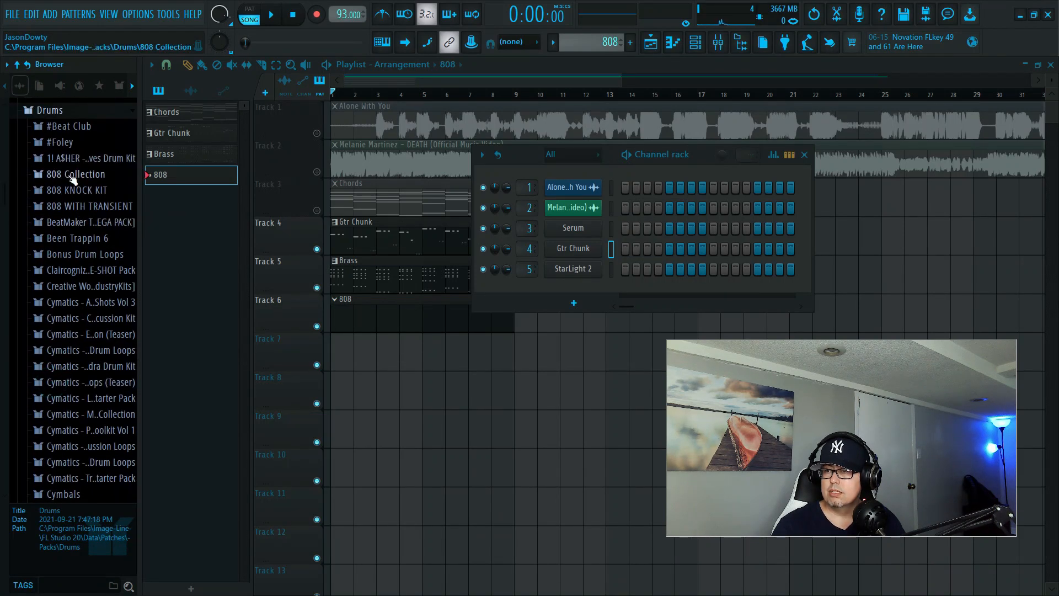
pyautogui.click(72, 176)
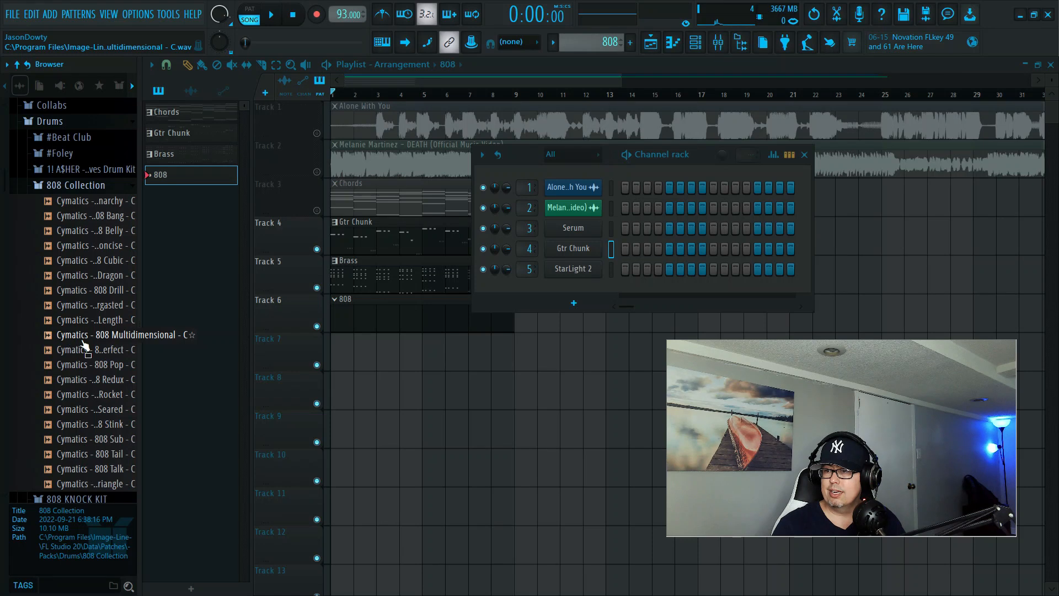
# Step: Audition several Cymatics samples in the 808 Collection, including 808 Length, 808 Sub, 808 Tail and 808 Pop
pyautogui.click(89, 322)
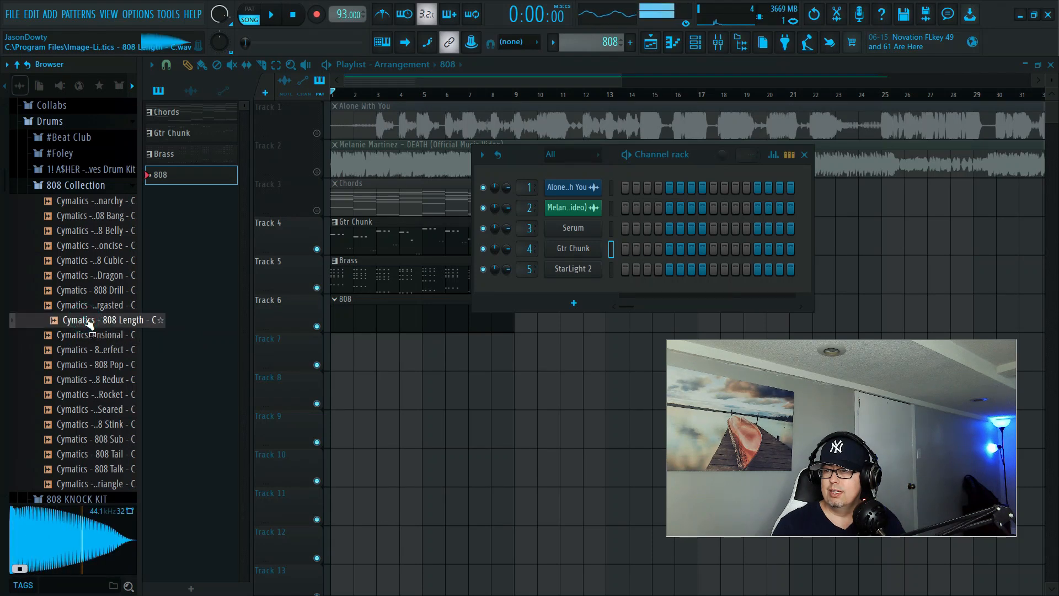
pyautogui.click(89, 439)
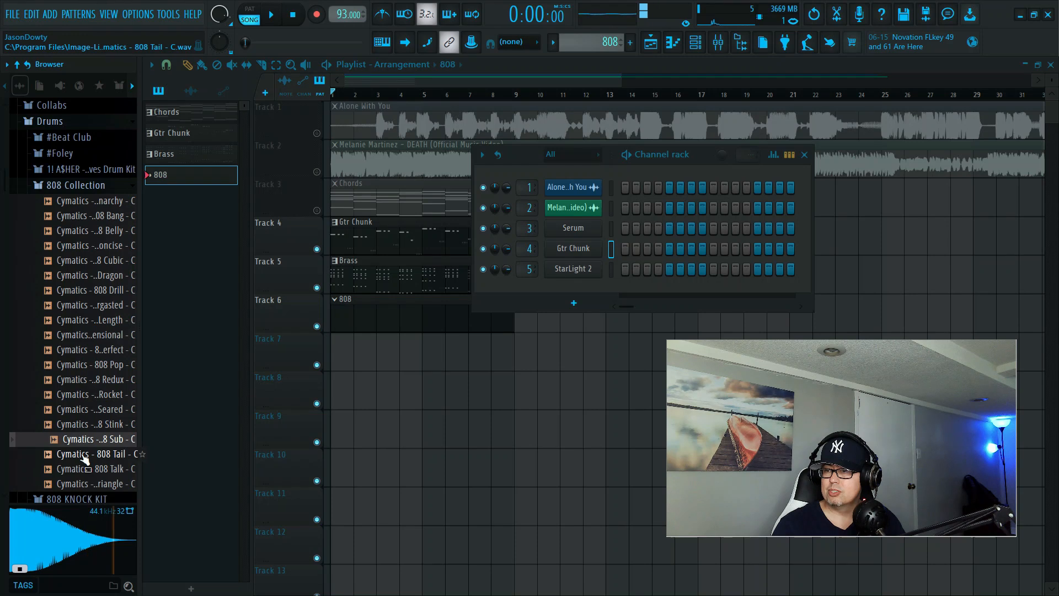
pyautogui.click(84, 458)
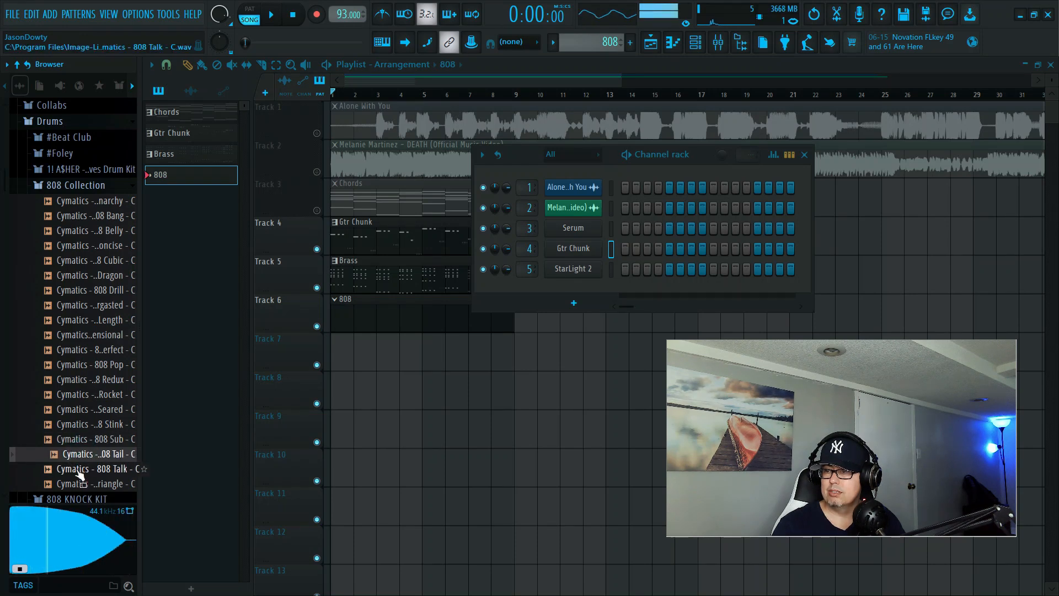
pyautogui.click(86, 458)
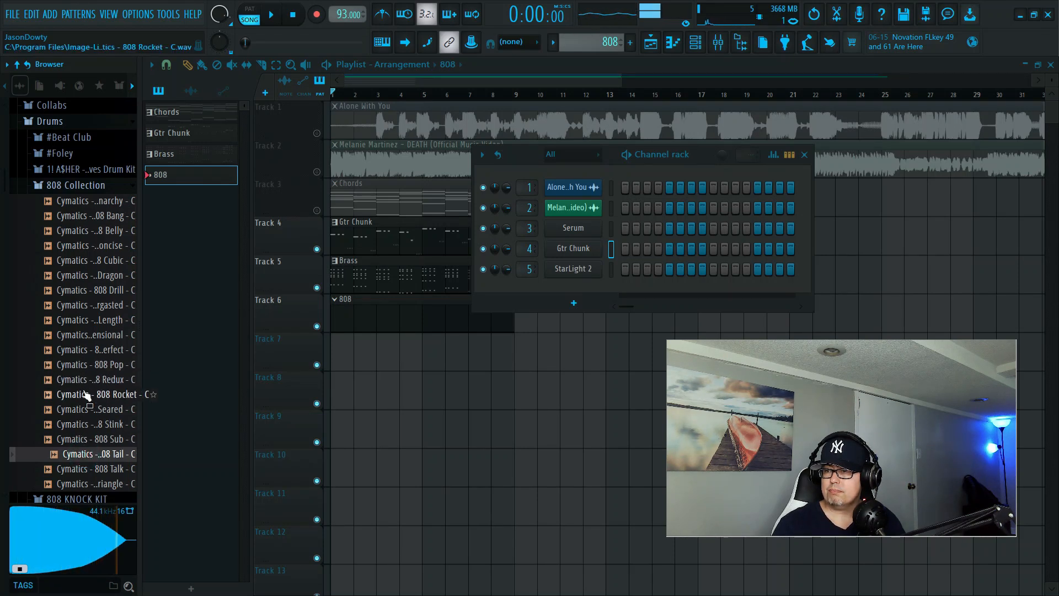
pyautogui.click(84, 349)
pyautogui.click(84, 365)
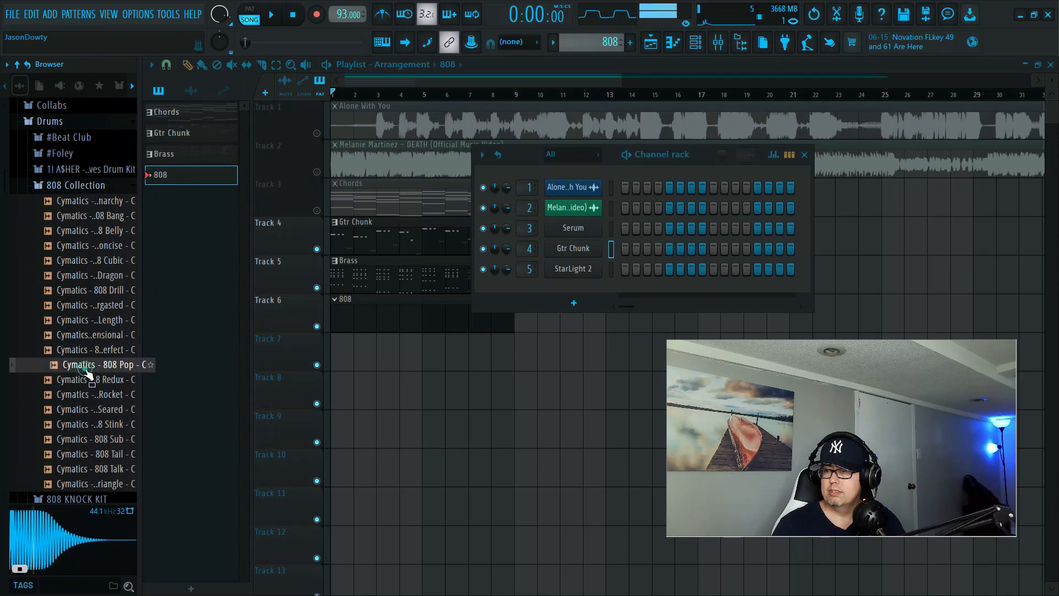
# Step: Audition more Cymatics samples in the 808 Collection, including 808 Redux, Rocket, Seared, Stink, Length and Drill
pyautogui.click(82, 379)
pyautogui.click(80, 394)
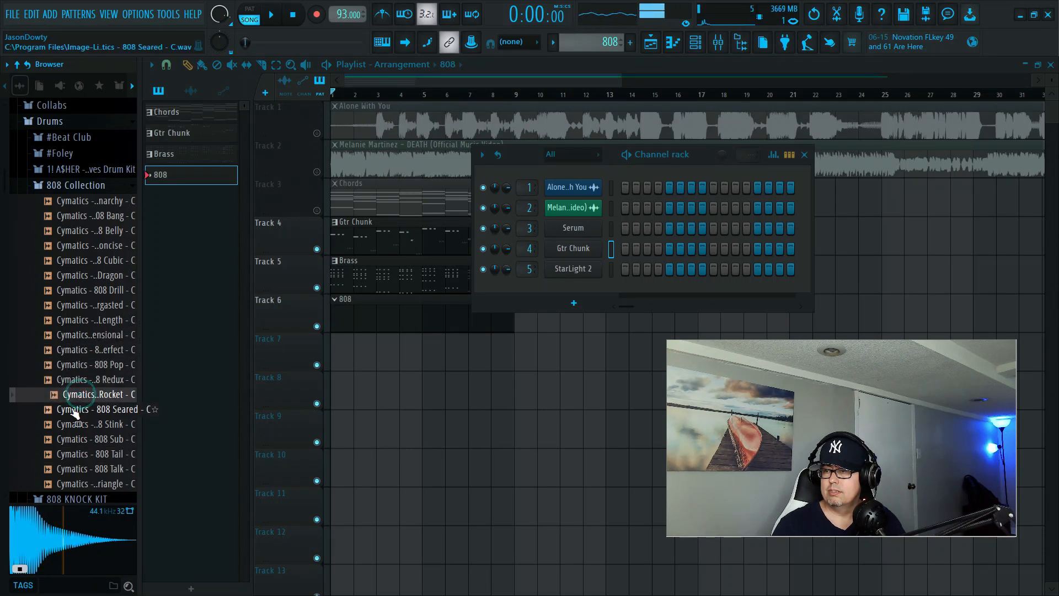
pyautogui.click(77, 409)
pyautogui.click(75, 429)
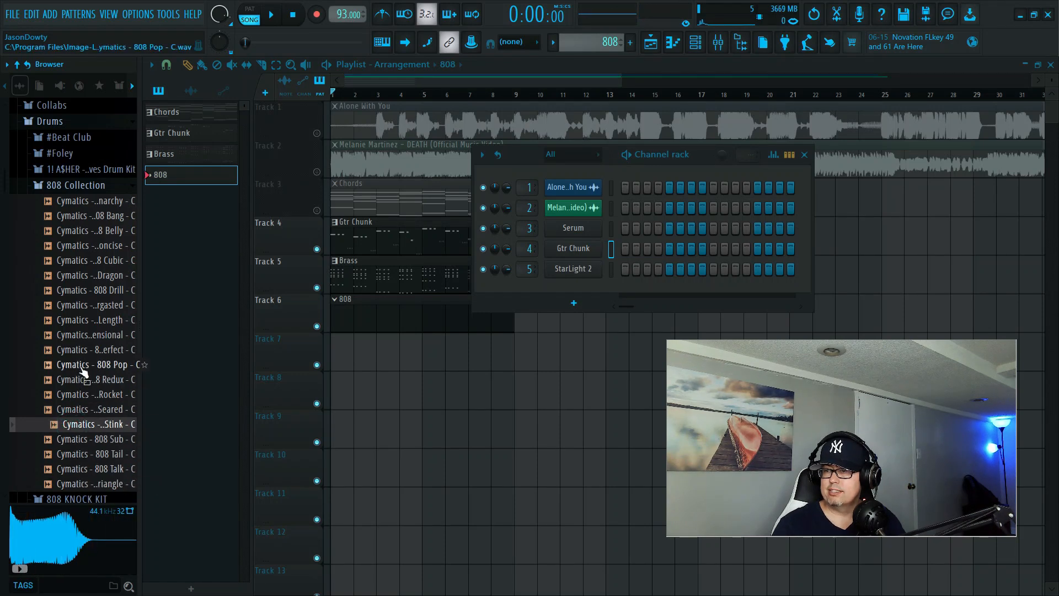
pyautogui.click(85, 335)
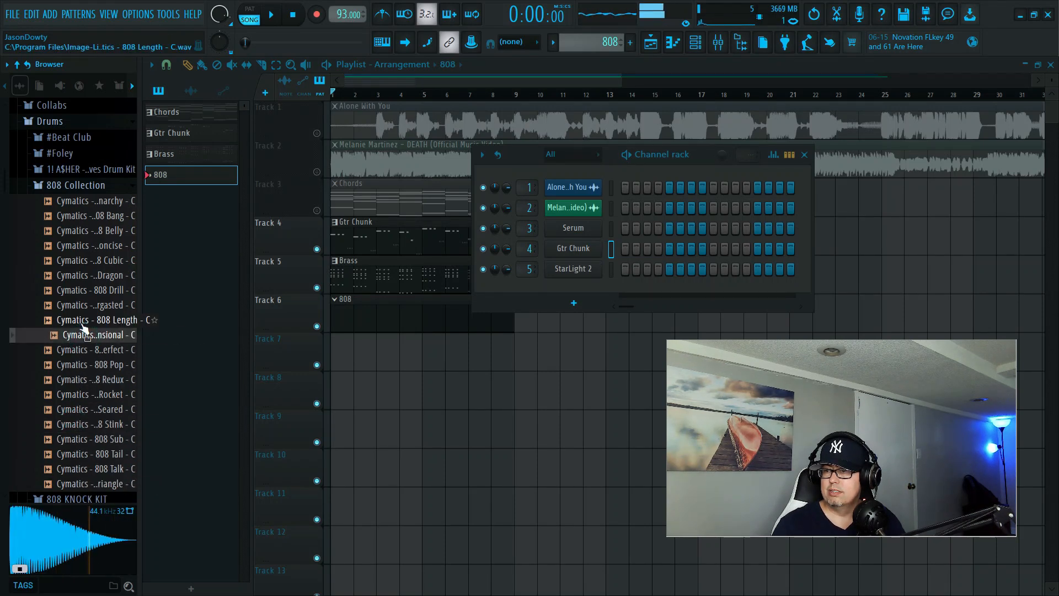
pyautogui.click(76, 320)
pyautogui.click(78, 305)
pyautogui.click(78, 292)
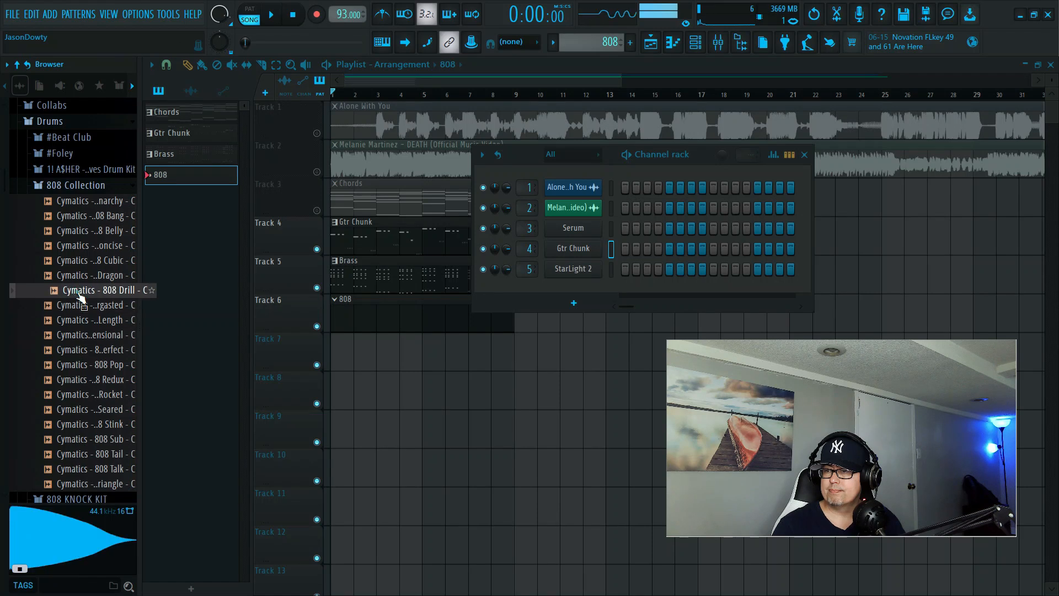
pyautogui.click(78, 294)
pyautogui.click(78, 294)
pyautogui.click(78, 293)
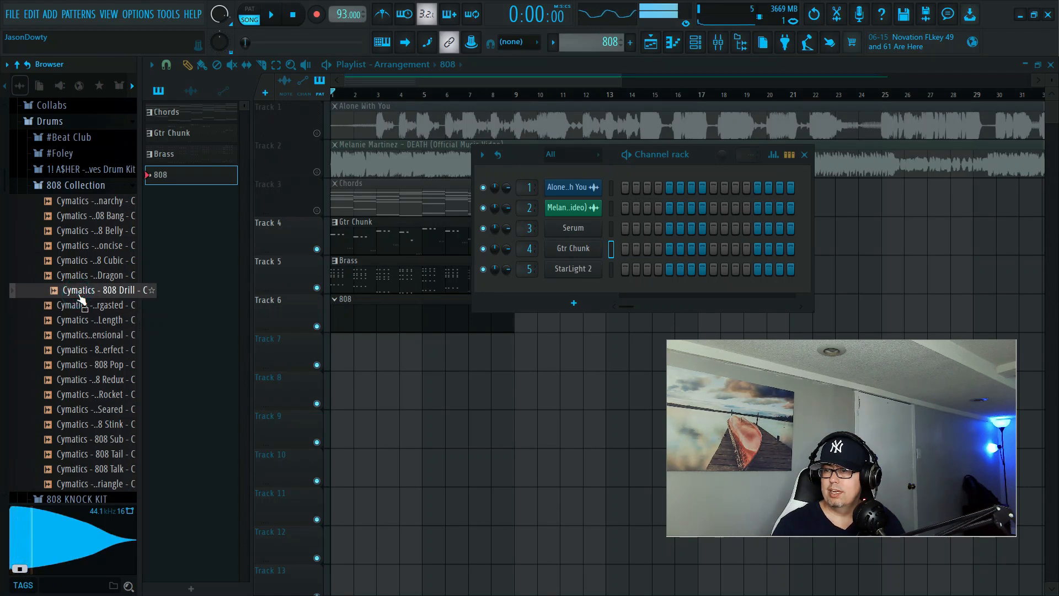
pyautogui.click(81, 425)
pyautogui.click(82, 424)
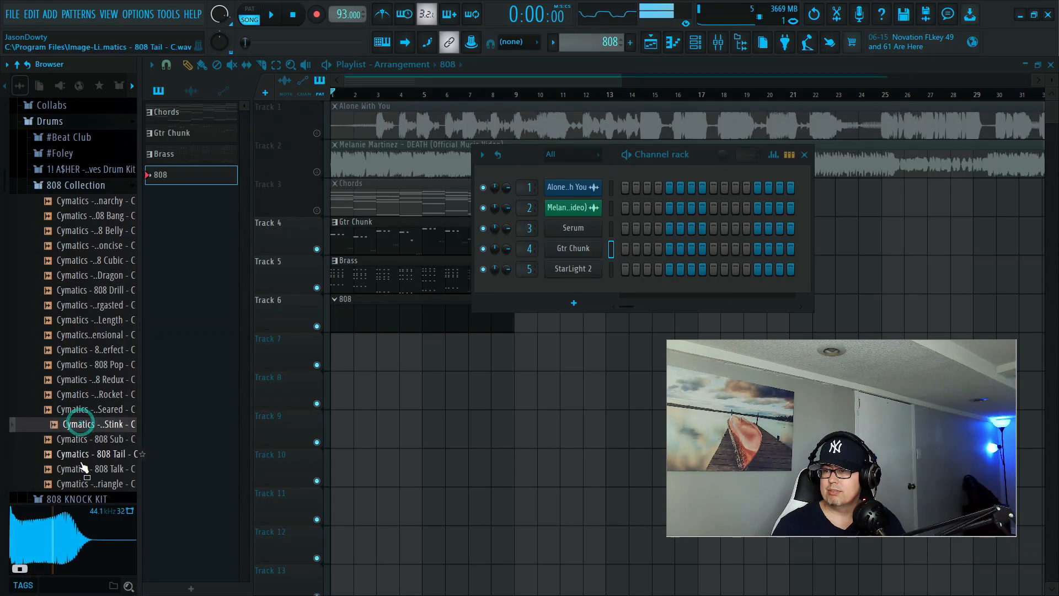
# Step: Audition the Cymatics 808 Tail sample and add it to the channel rack as a new channel
pyautogui.click(80, 455)
pyautogui.click(79, 454)
pyautogui.moveTo(80, 460); pyautogui.dragTo(565, 286)
pyautogui.scroll(2, 528, 289)
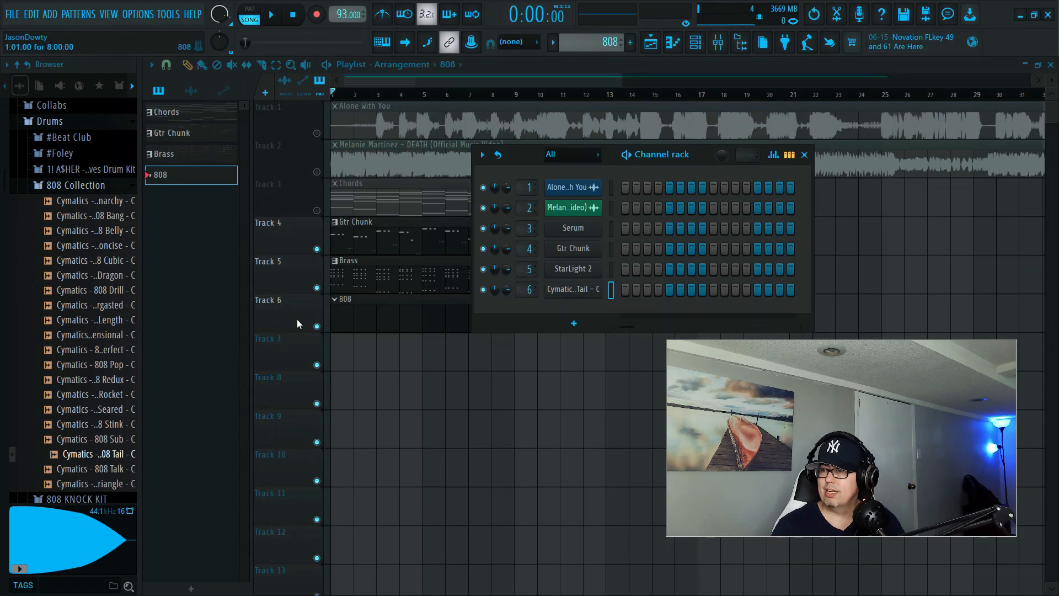
pyautogui.rightClick(584, 295)
pyautogui.click(633, 292)
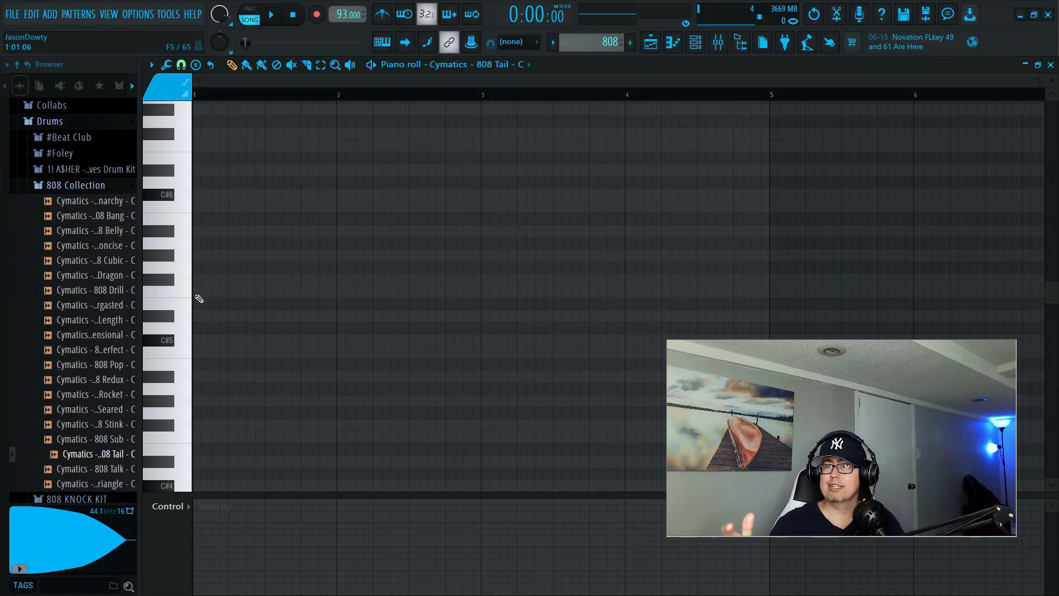
pyautogui.click(1047, 72)
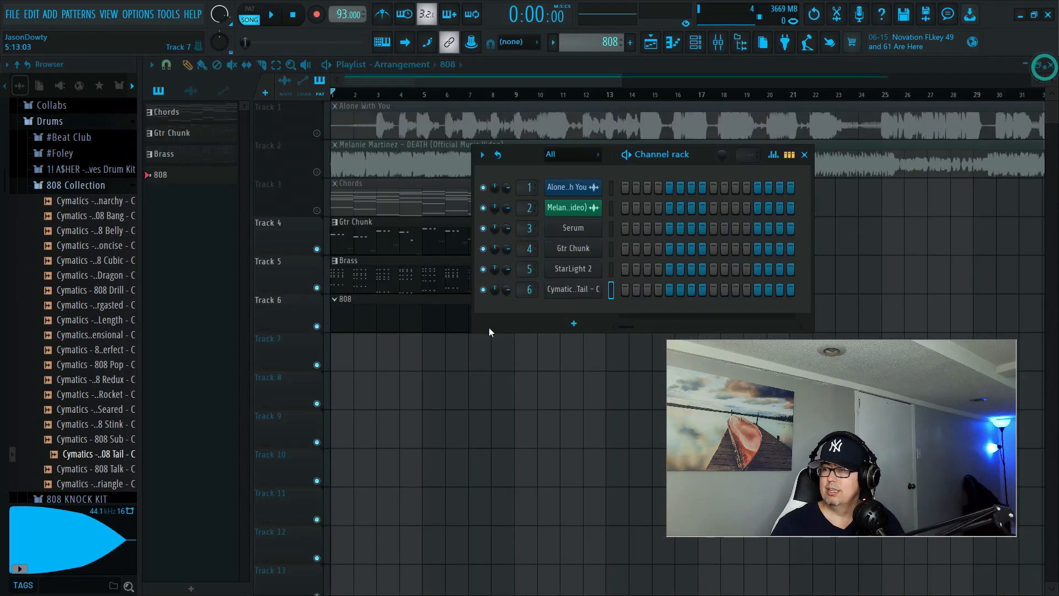
# Step: Enable the 808 Tail channel's volume envelope with 100% hold, a very short attack, and decay, sustain and release at zero
pyautogui.click(566, 294)
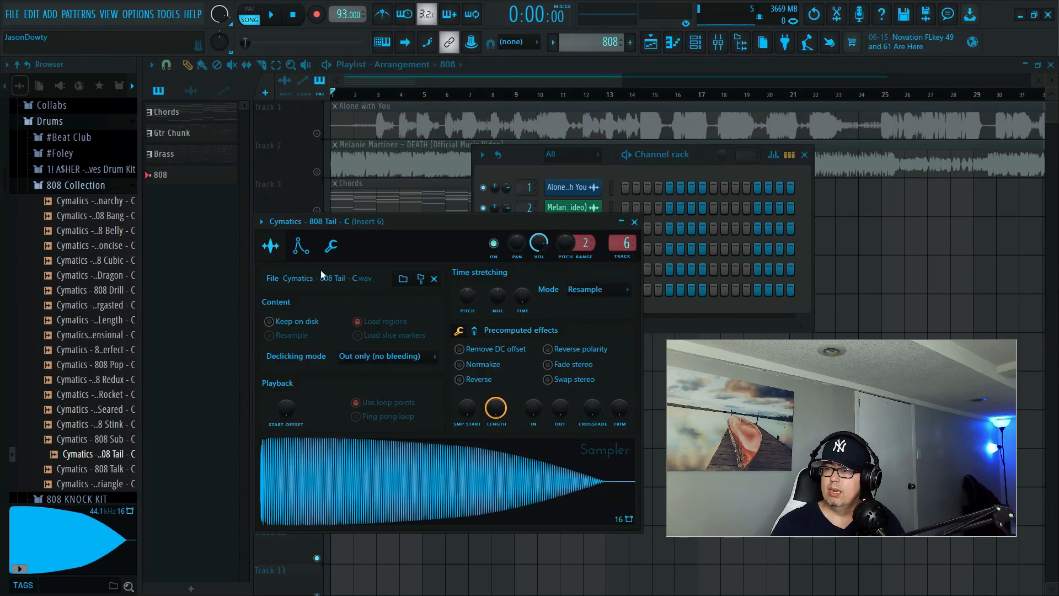
pyautogui.click(301, 247)
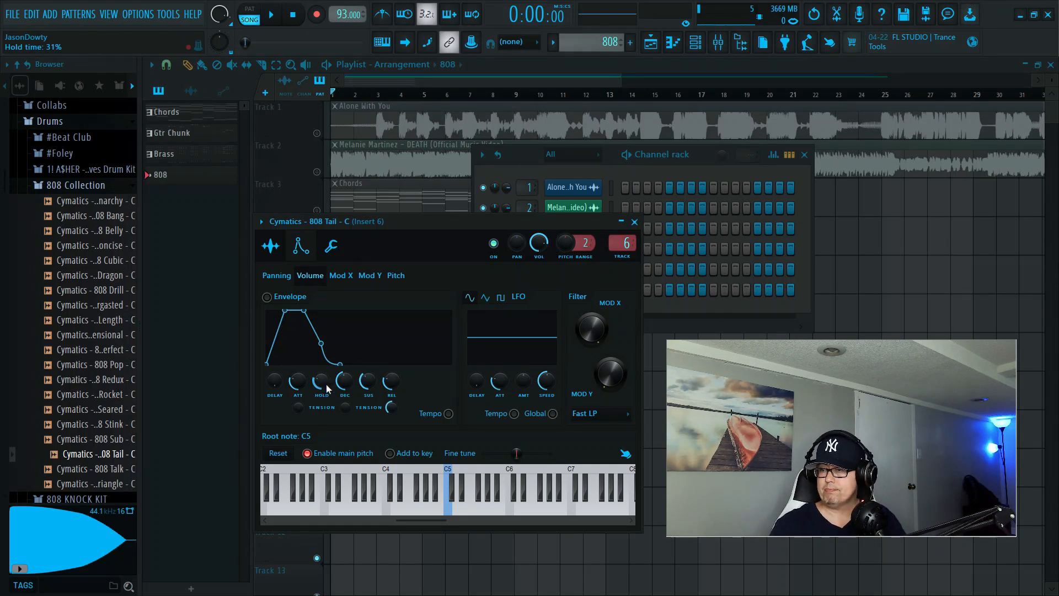
pyautogui.moveTo(325, 387); pyautogui.dragTo(325, 347)
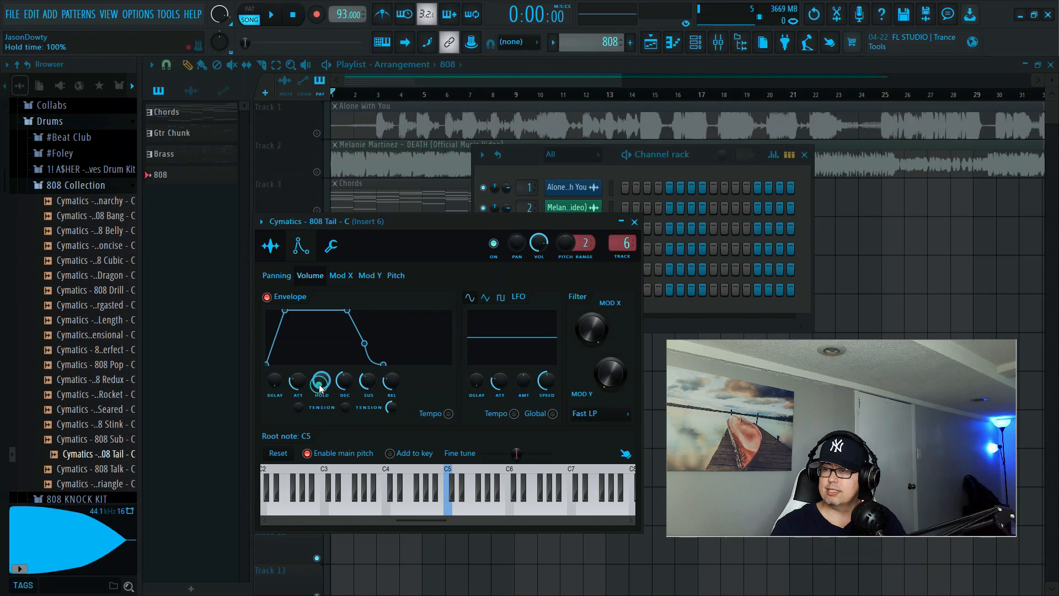
pyautogui.moveTo(296, 375); pyautogui.dragTo(295, 410)
pyautogui.moveTo(347, 373); pyautogui.dragTo(390, 418)
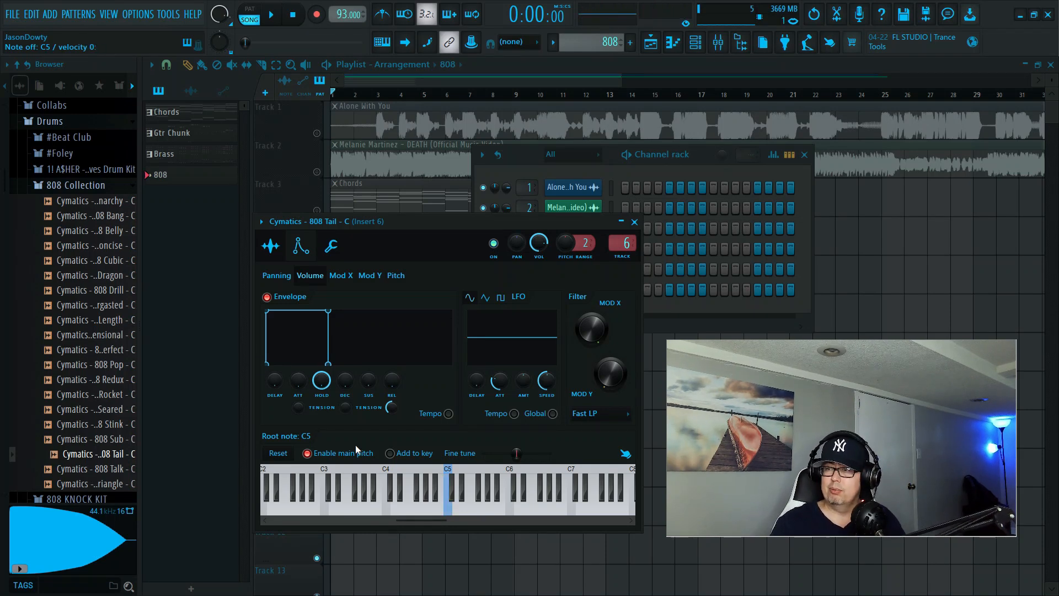
pyautogui.moveTo(298, 390); pyautogui.dragTo(298, 384)
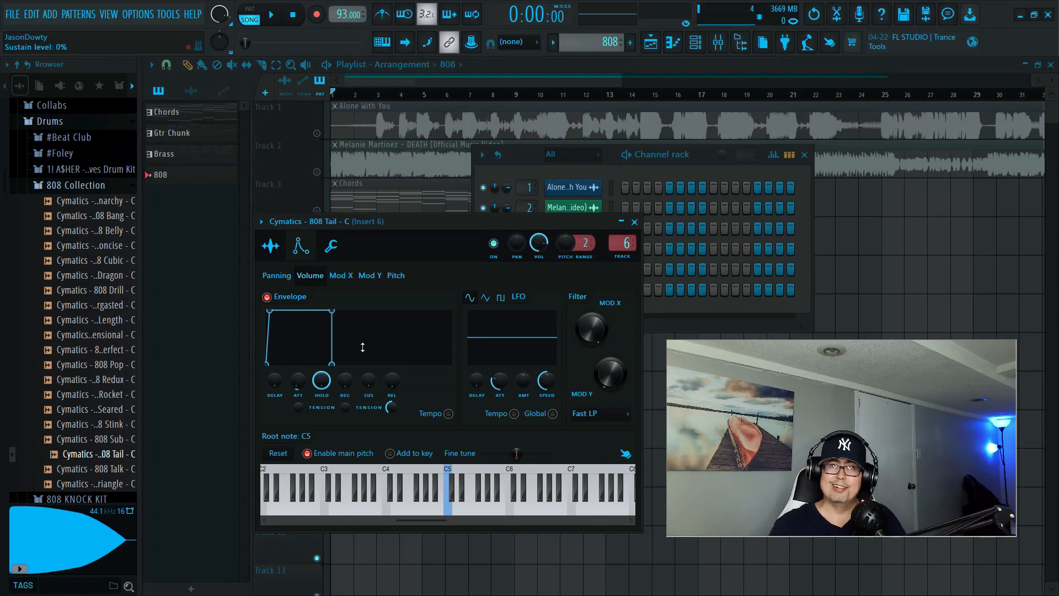
pyautogui.click(635, 223)
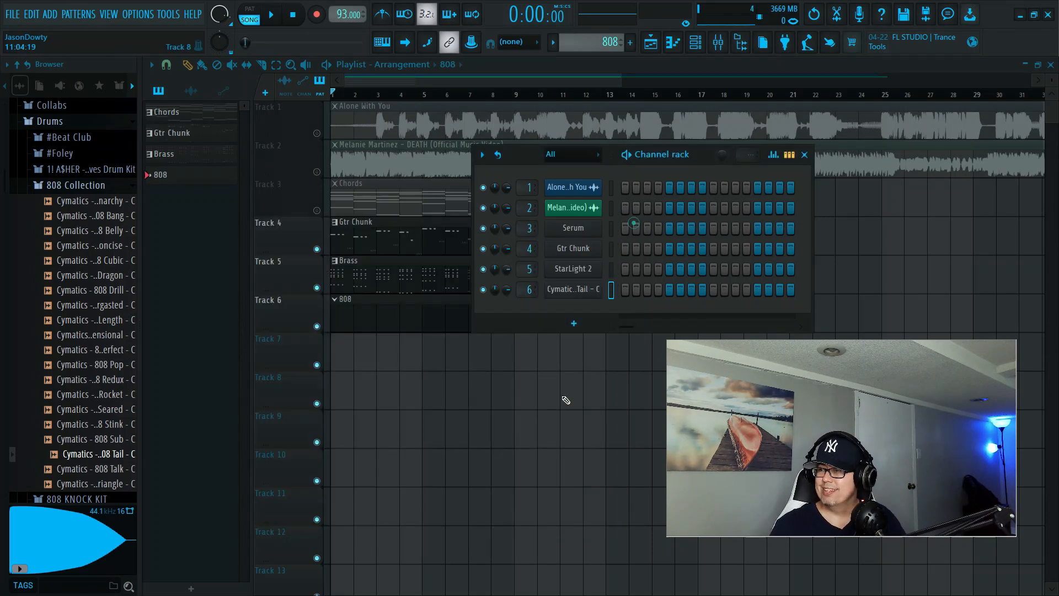
# Step: Paste the copied notes into the 808 Tail channel's piano roll and play them back
pyautogui.rightClick(582, 292)
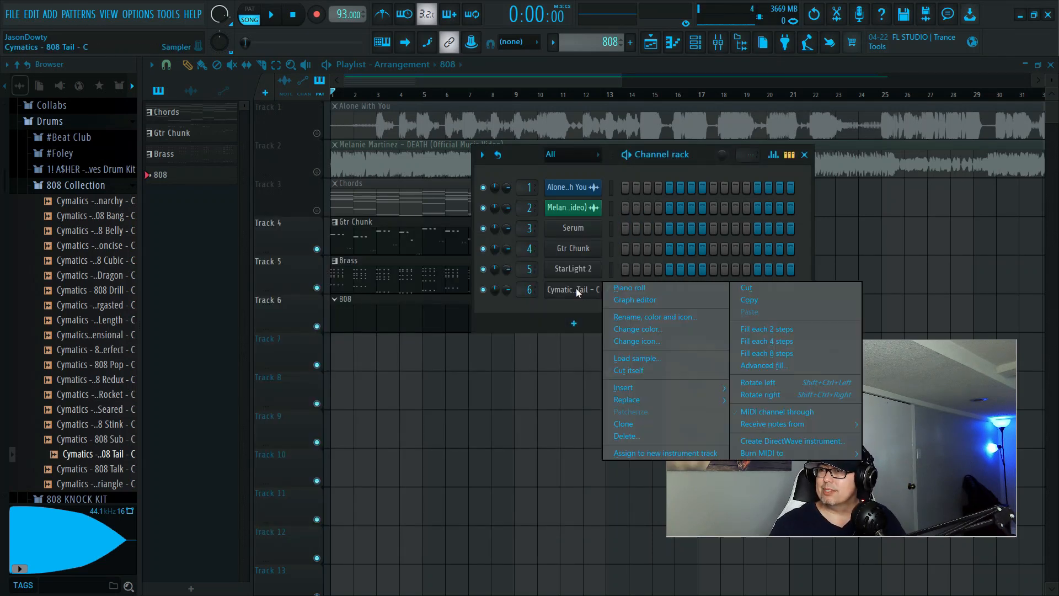
pyautogui.click(627, 286)
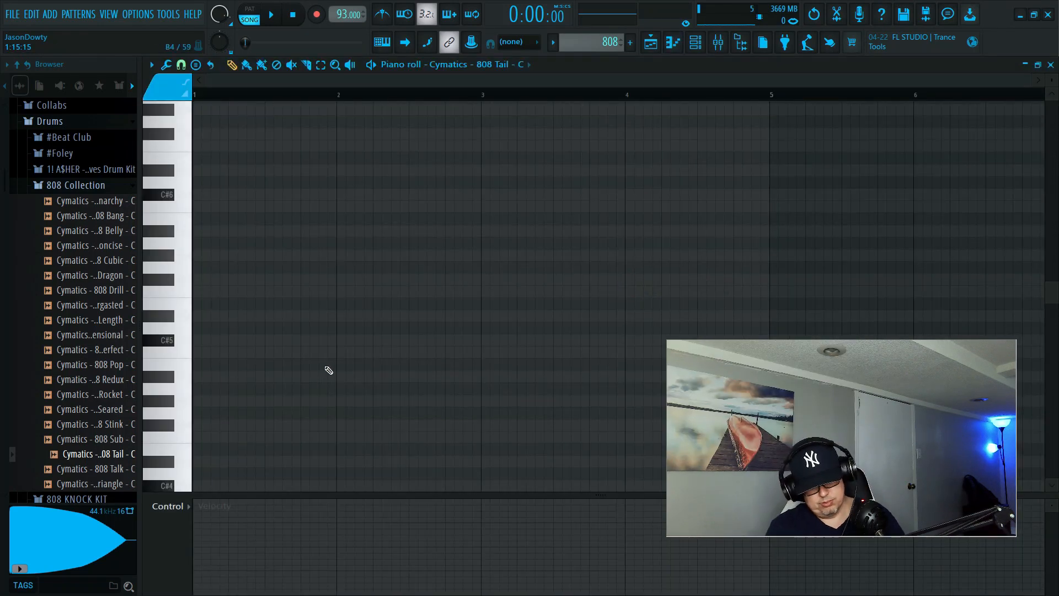
pyautogui.hotkey('ctrl', 'v')
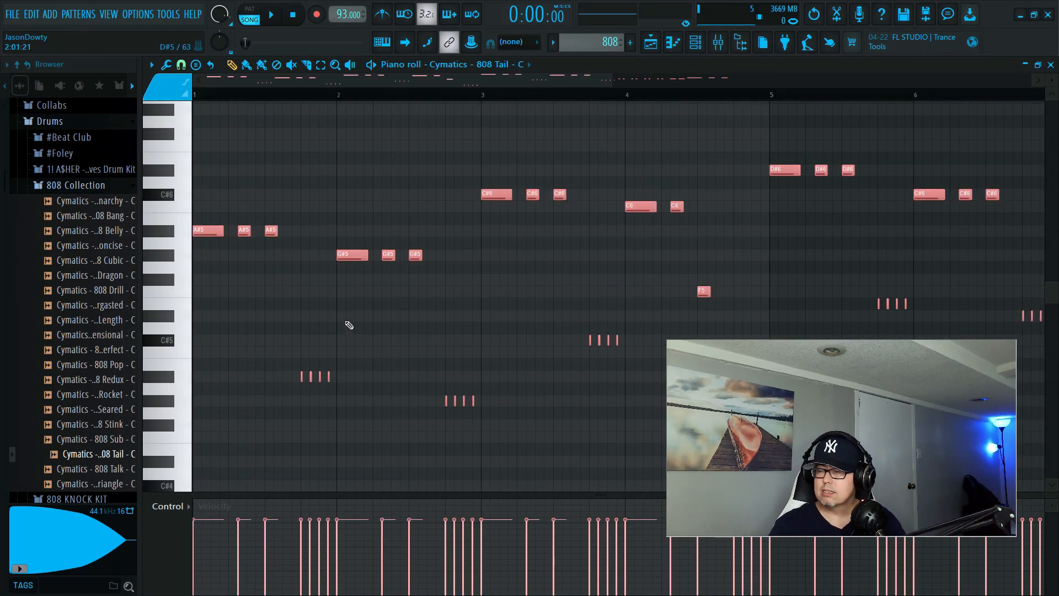
pyautogui.press('space')
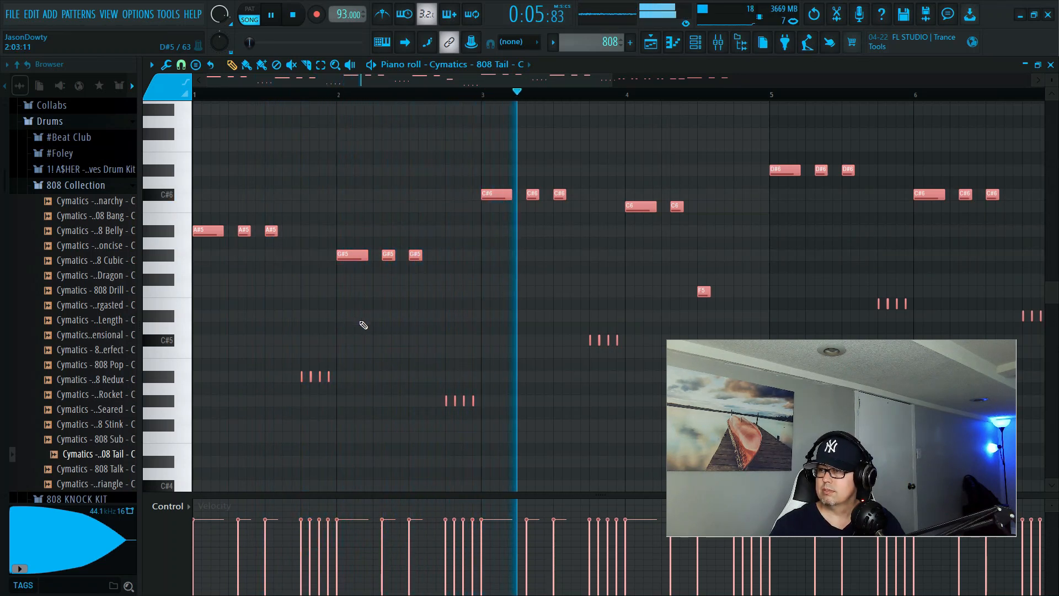
pyautogui.press('space')
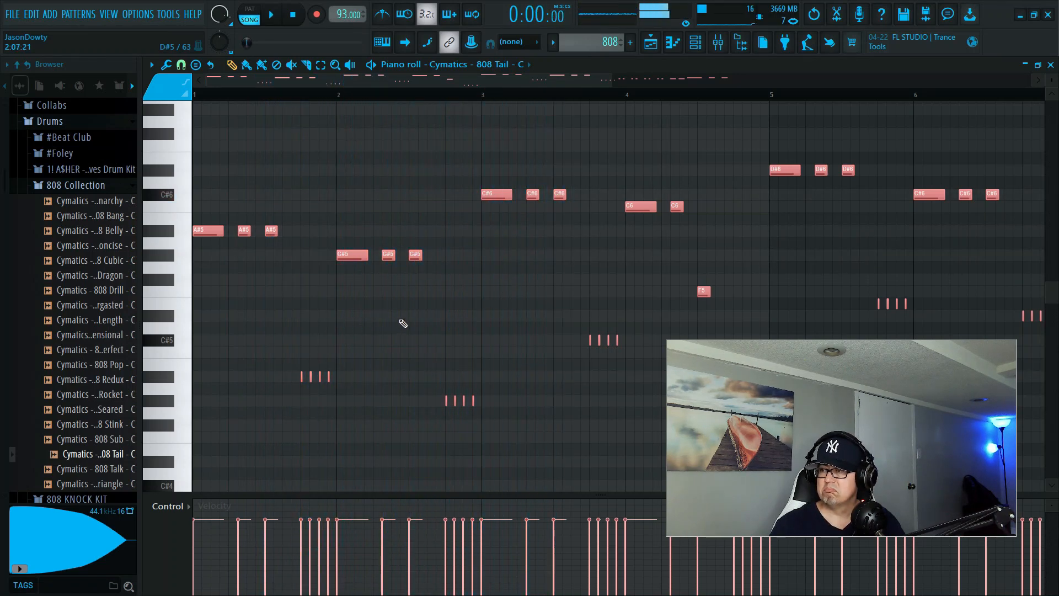
# Step: Audition the A# and C# keys in different octaves of the piano roll to compare the 808's pitch range
pyautogui.click(168, 236)
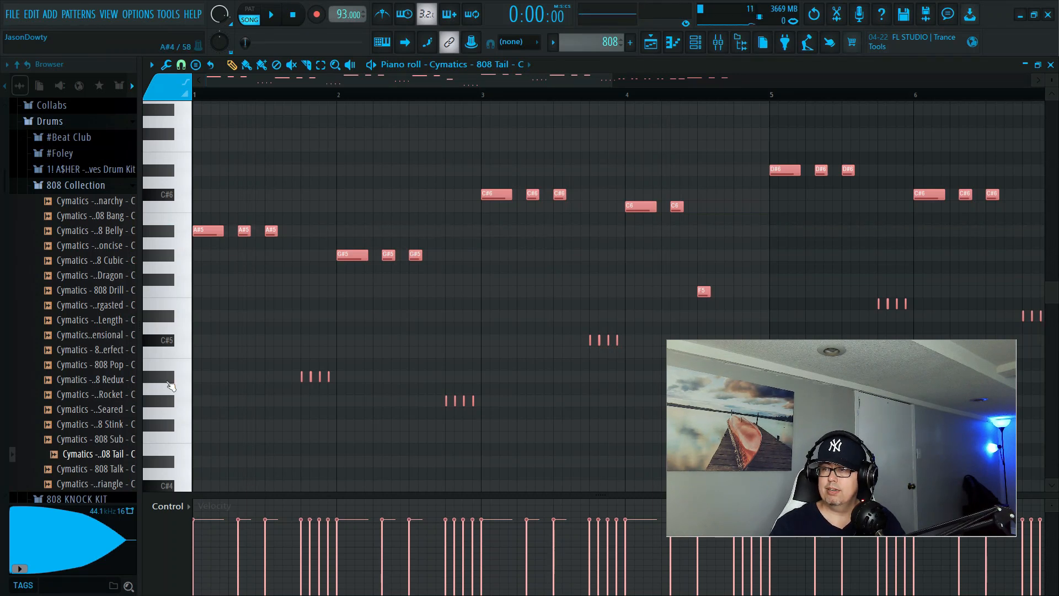
pyautogui.click(170, 378)
pyautogui.click(156, 230)
pyautogui.click(156, 231)
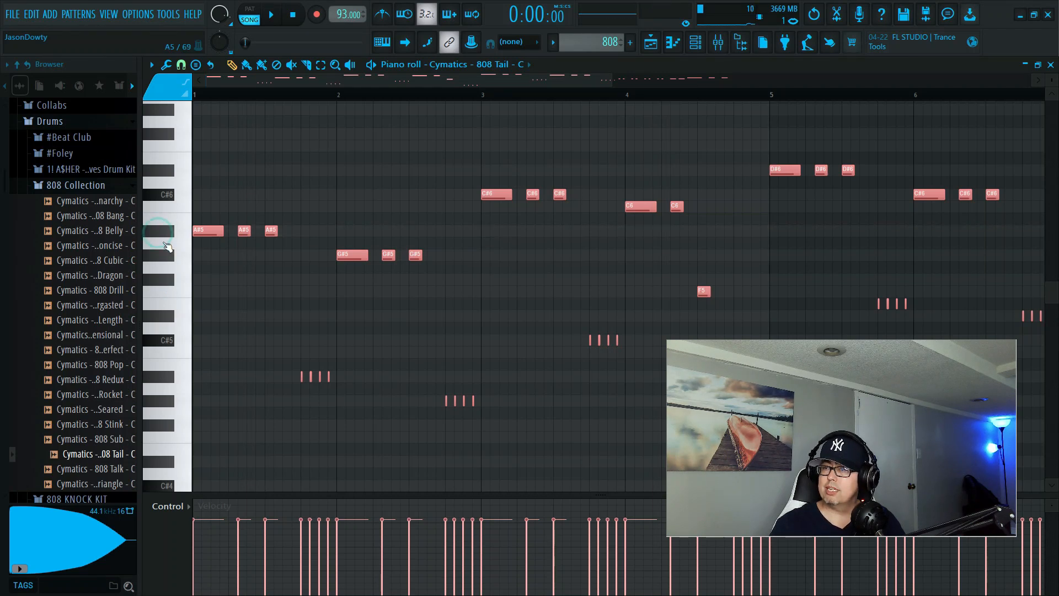
pyautogui.scroll(2, 168, 268)
pyautogui.click(169, 268)
pyautogui.click(170, 197)
pyautogui.click(162, 269)
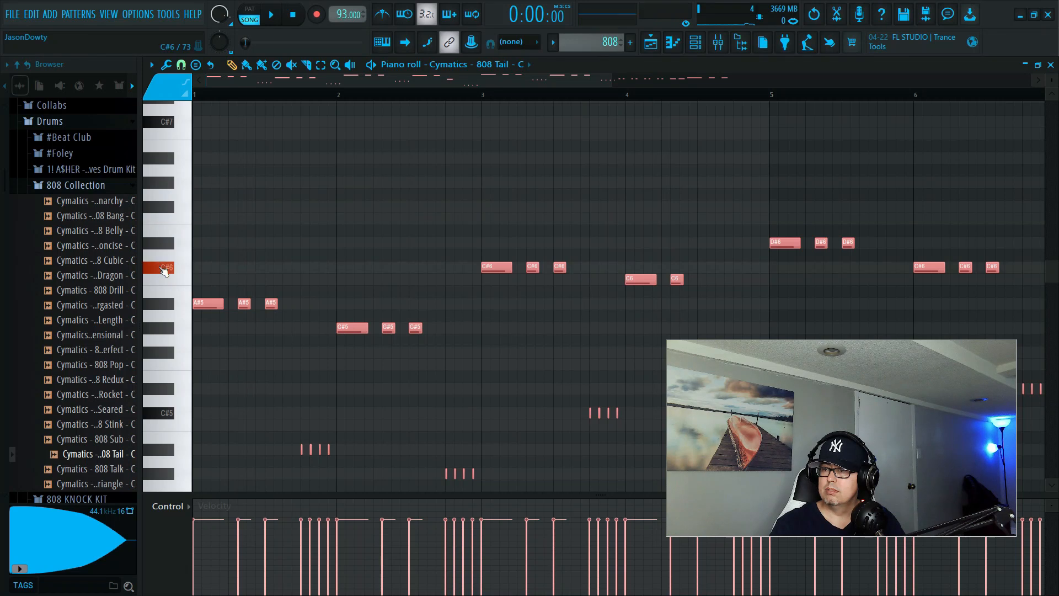
pyautogui.click(163, 268)
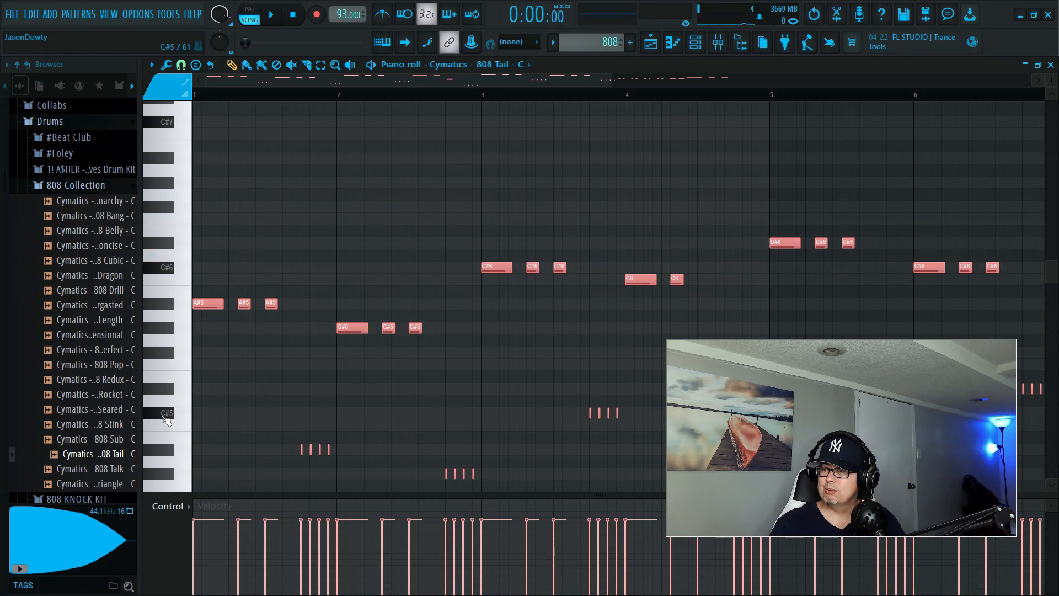
pyautogui.click(166, 418)
pyautogui.click(167, 419)
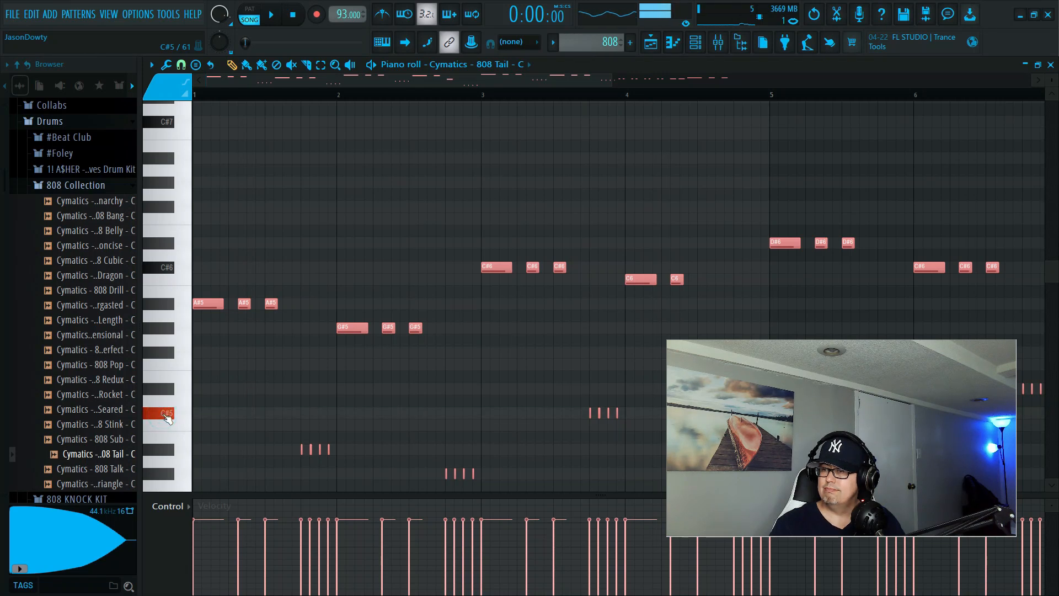
pyautogui.click(172, 454)
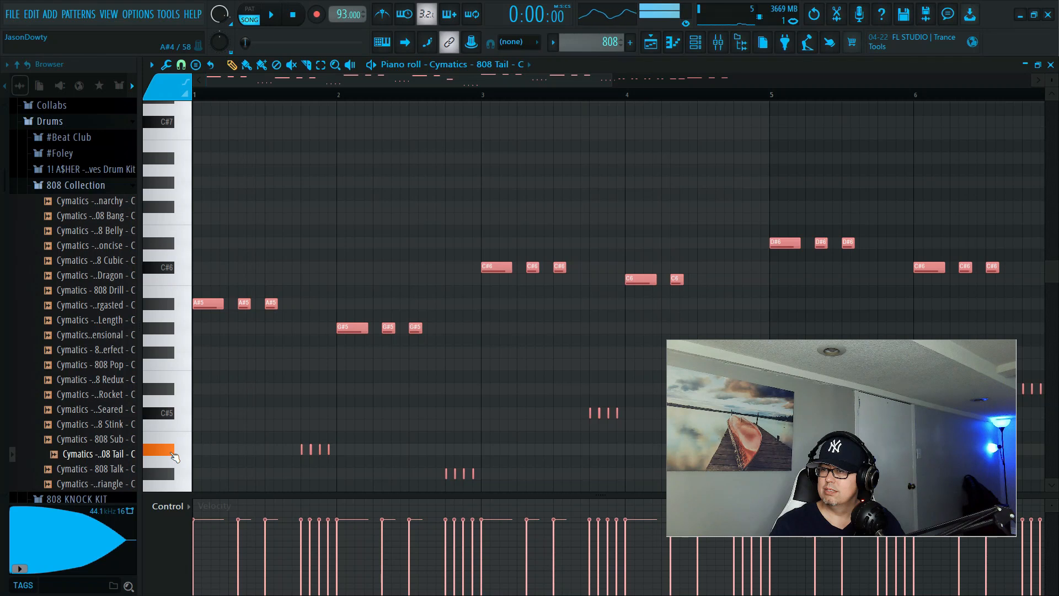
pyautogui.scroll(-4, 469, 347)
pyautogui.scroll(3, 466, 343)
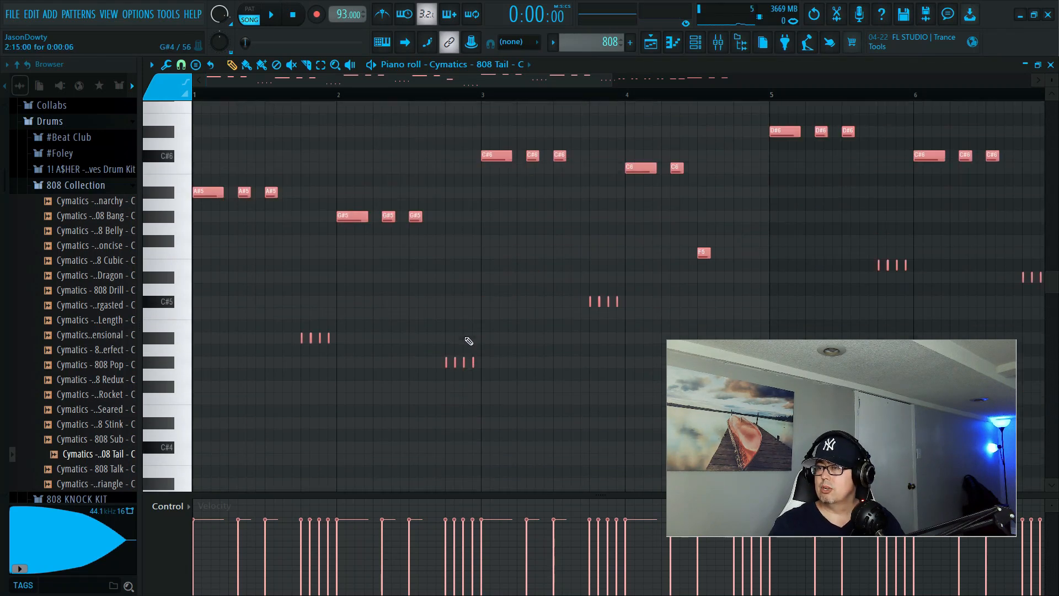
# Step: Transpose all the pasted 808 notes down one octave and play back the beginning of the pattern
pyautogui.hotkey('shift', 'Down')
pyautogui.hotkey('shift', 'Down')
pyautogui.hotkey('shift', 'Down')
pyautogui.hotkey('shift', 'Down')
pyautogui.hotkey('shift', 'Down')
pyautogui.hotkey('shift', 'Down')
pyautogui.hotkey('shift', 'Down')
pyautogui.hotkey('shift', 'Down')
pyautogui.hotkey('shift', 'Down')
pyautogui.hotkey('shift', 'Down')
pyautogui.hotkey('shift', 'Down')
pyautogui.hotkey('shift', 'Down')
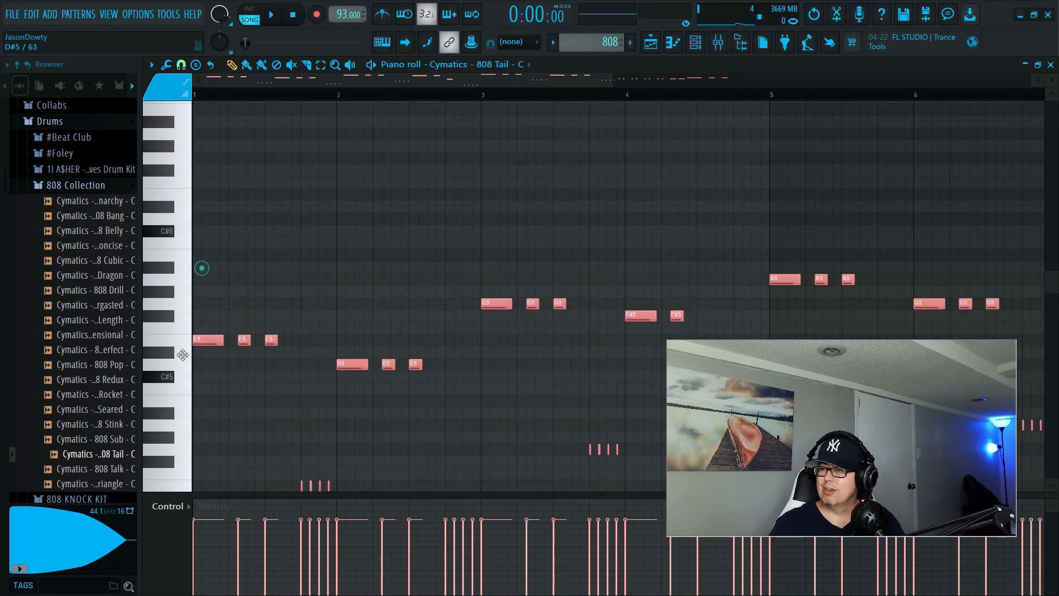
pyautogui.press('space')
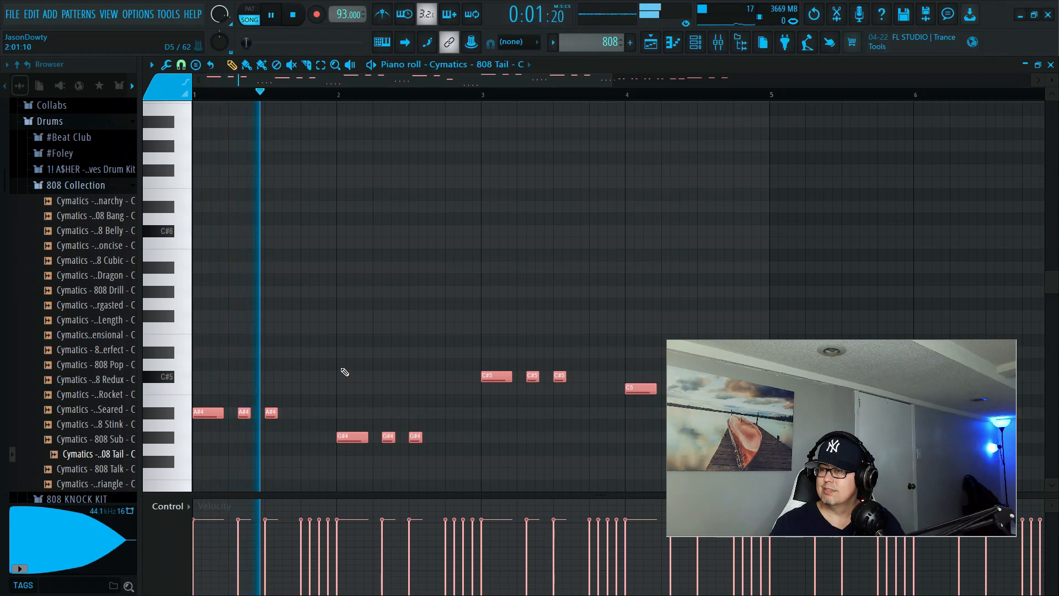
pyautogui.scroll(-4, 308, 391)
pyautogui.press('space')
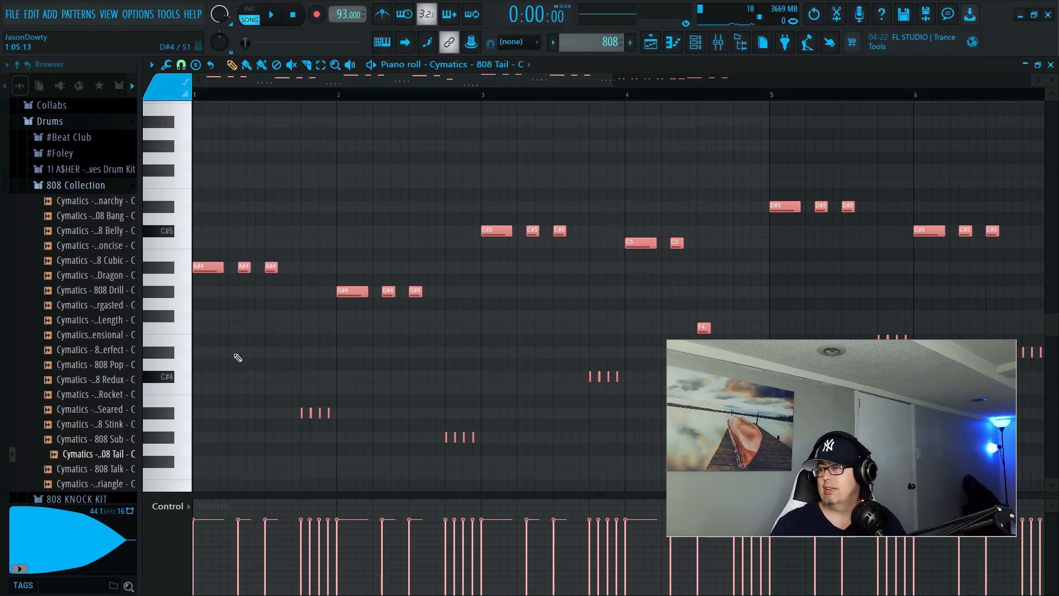
pyautogui.press('space')
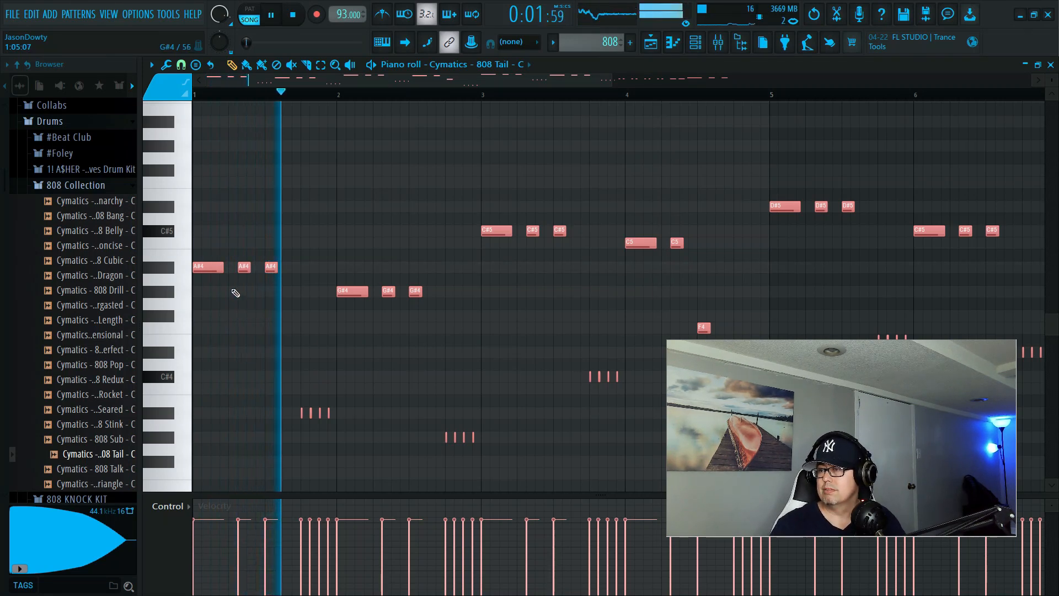
pyautogui.press('space')
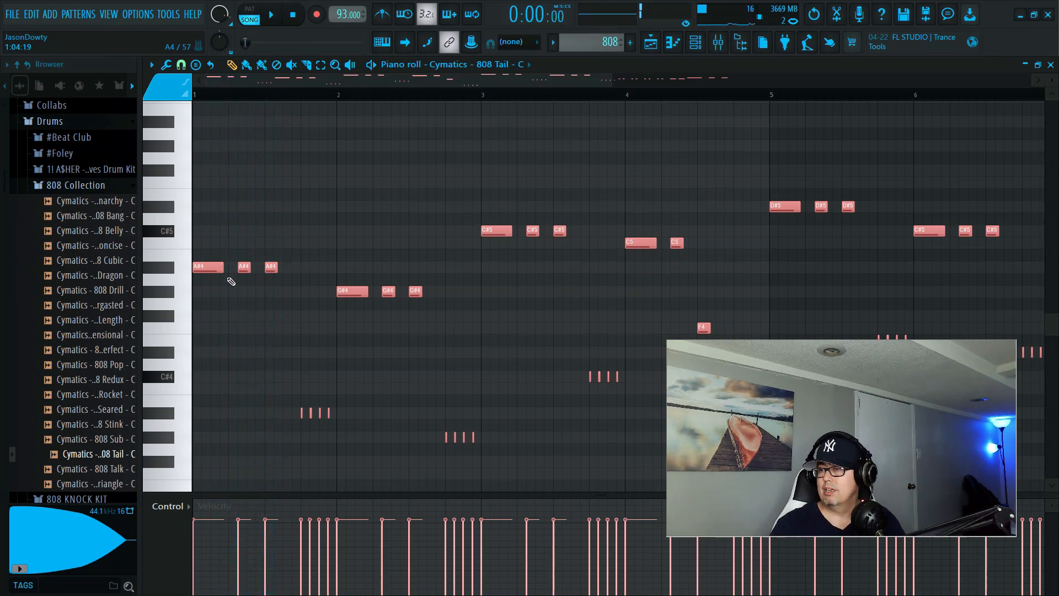
pyautogui.click(248, 328)
pyautogui.scroll(-3, 396, 306)
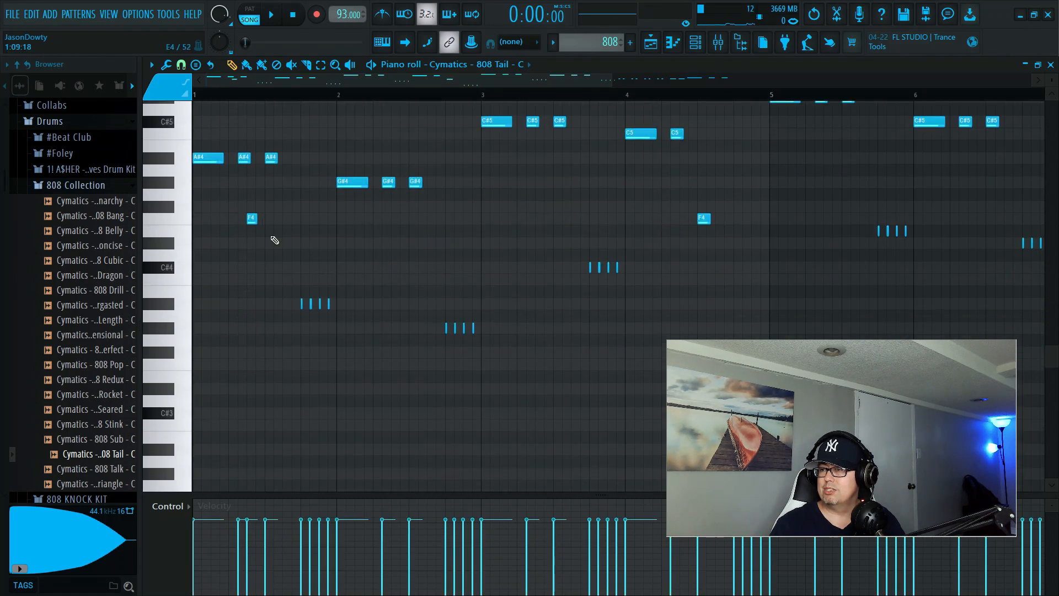
pyautogui.rightClick(251, 220)
# Step: Delete the F4 note in bar 1 and the groups of short low notes in bars 1 to 4 of the 808 pattern
pyautogui.press('e')
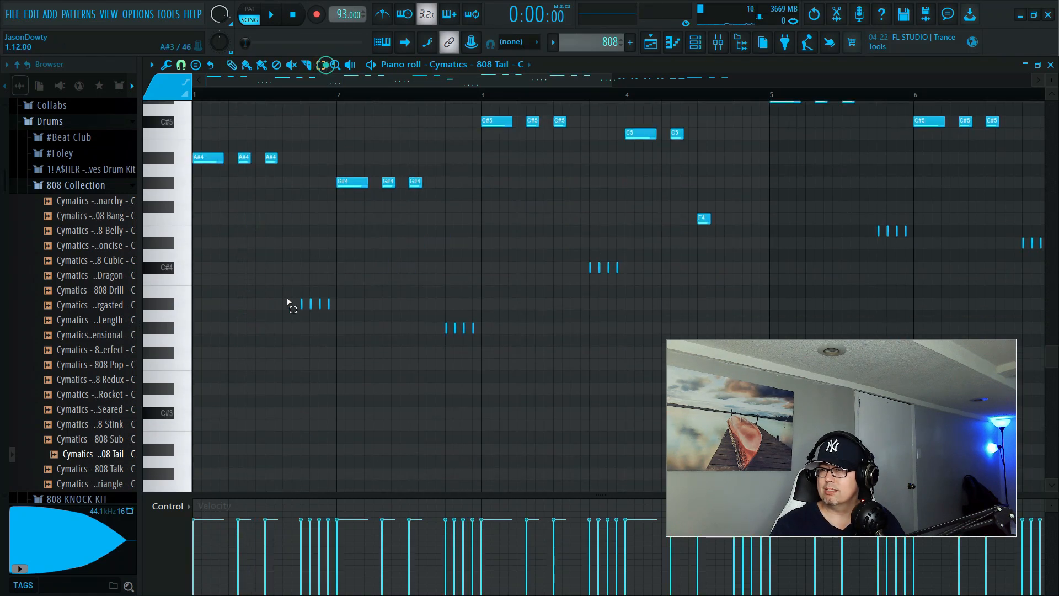
pyautogui.moveTo(277, 214); pyautogui.dragTo(643, 389)
pyautogui.press('Delete')
pyautogui.scroll(-3, 642, 397)
pyautogui.scroll(3, 640, 331)
pyautogui.scroll(-3, 634, 309)
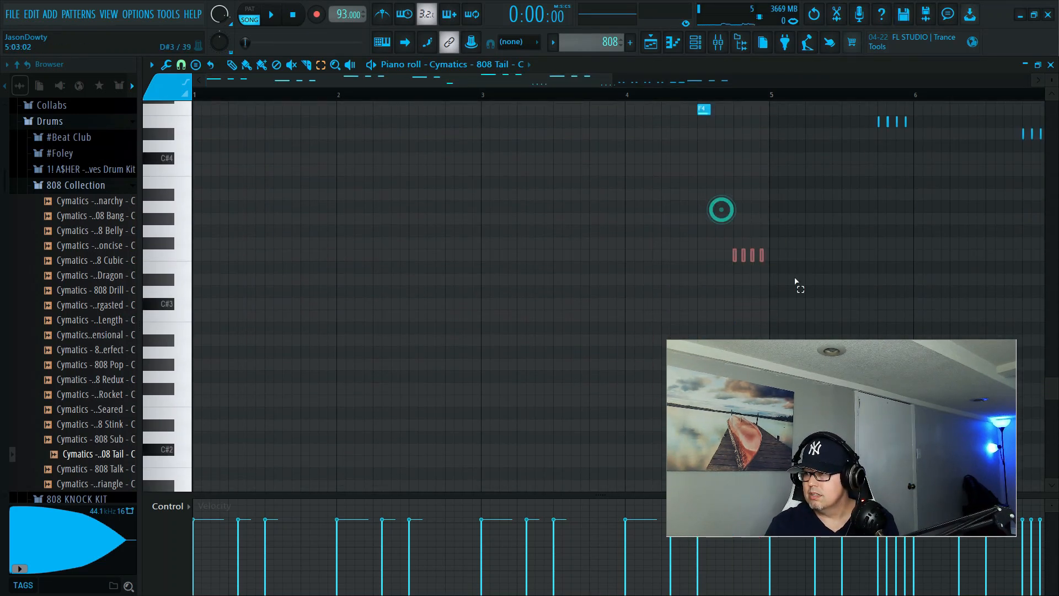
# Step: Try deleting all the low notes in bars 5 to 7 of the 808 pattern, and undo the deletion
pyautogui.scroll(4, 839, 270)
pyautogui.moveTo(874, 227); pyautogui.dragTo(1056, 296)
pyautogui.moveTo(1, 298); pyautogui.dragTo(932, 300)
pyautogui.press('Delete')
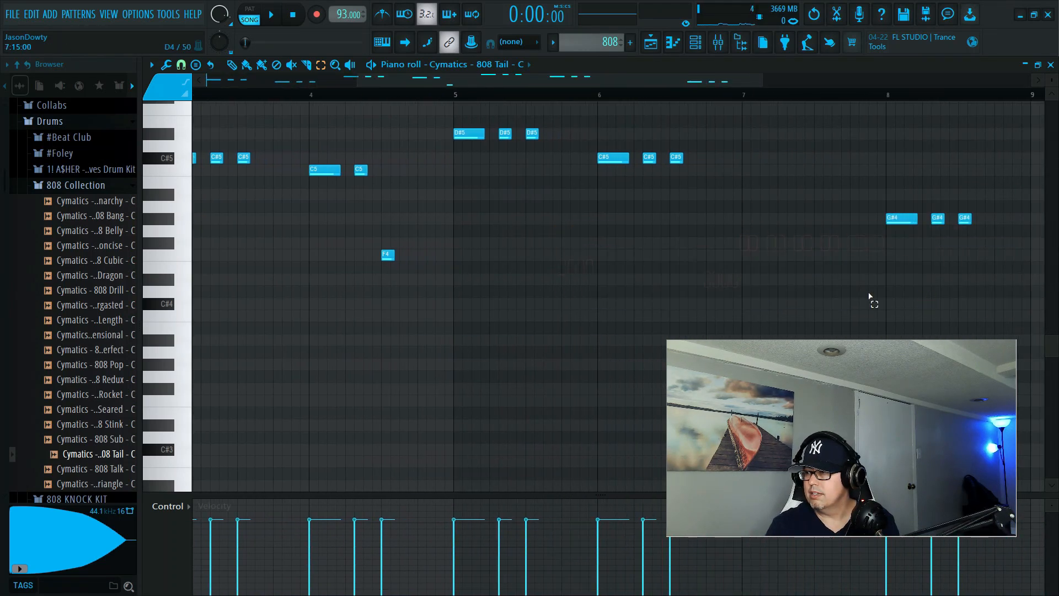
pyautogui.hotkey('ctrl', 'z')
# Step: Delete only the groups of short low notes at the ends of bars 5 and 6, keeping the F#4 notes in bar 7
pyautogui.click(751, 275)
pyautogui.moveTo(773, 262); pyautogui.dragTo(528, 292)
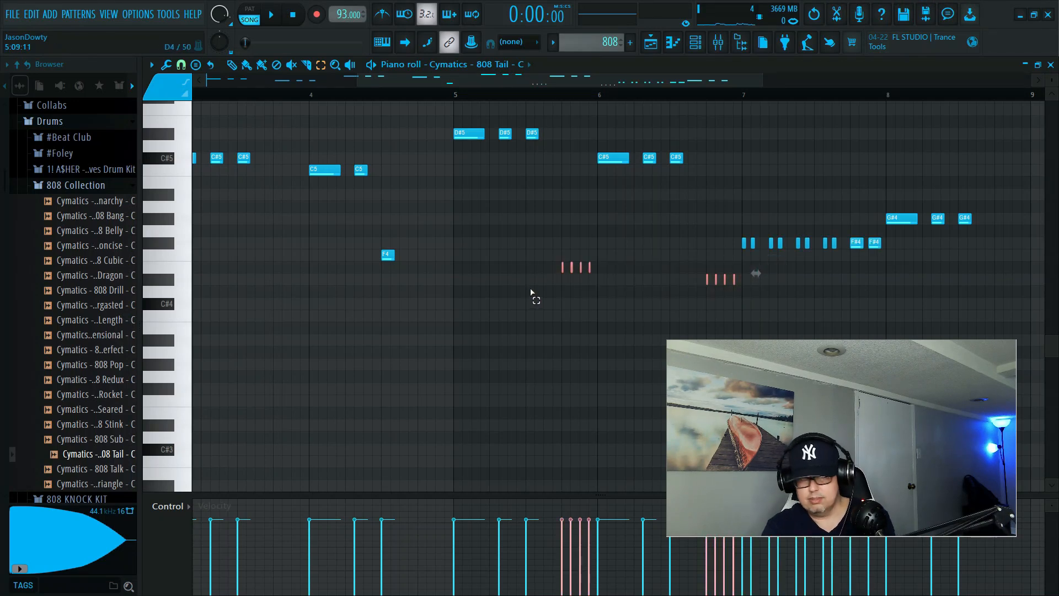
pyautogui.click(745, 281)
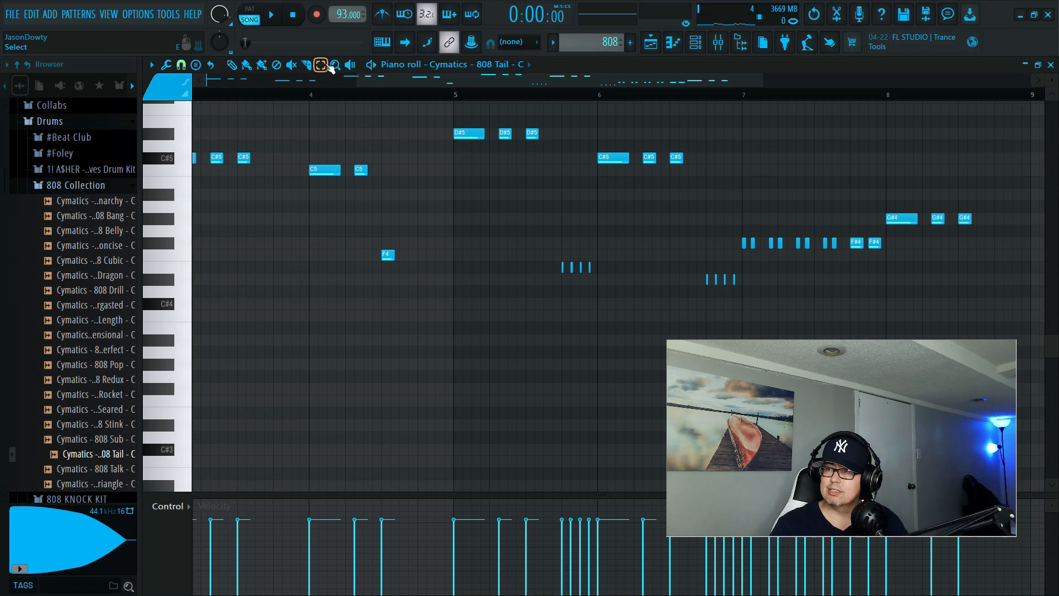
pyautogui.moveTo(771, 263); pyautogui.dragTo(517, 297)
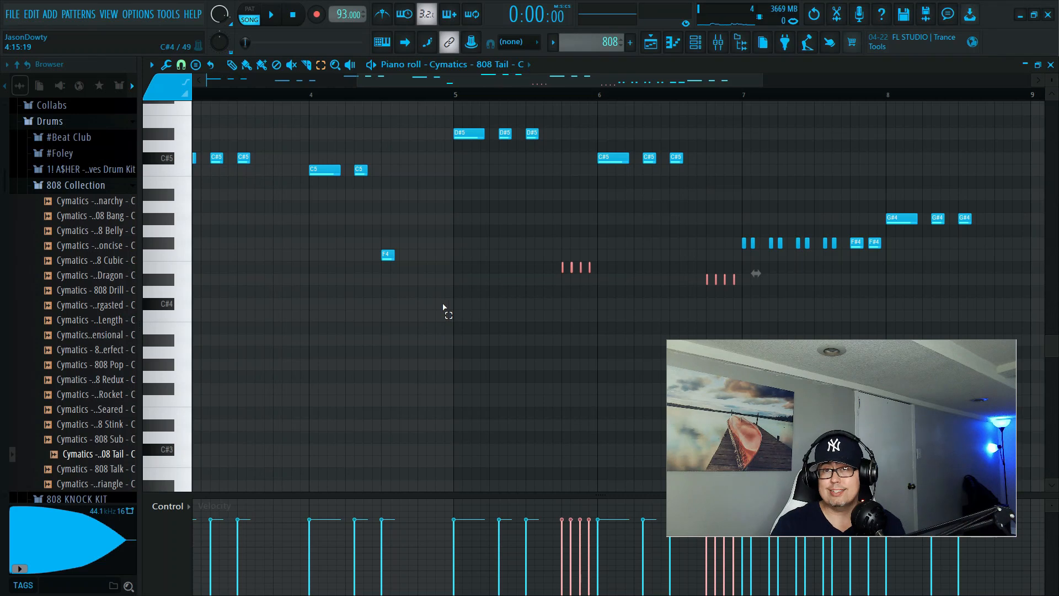
pyautogui.press('Delete')
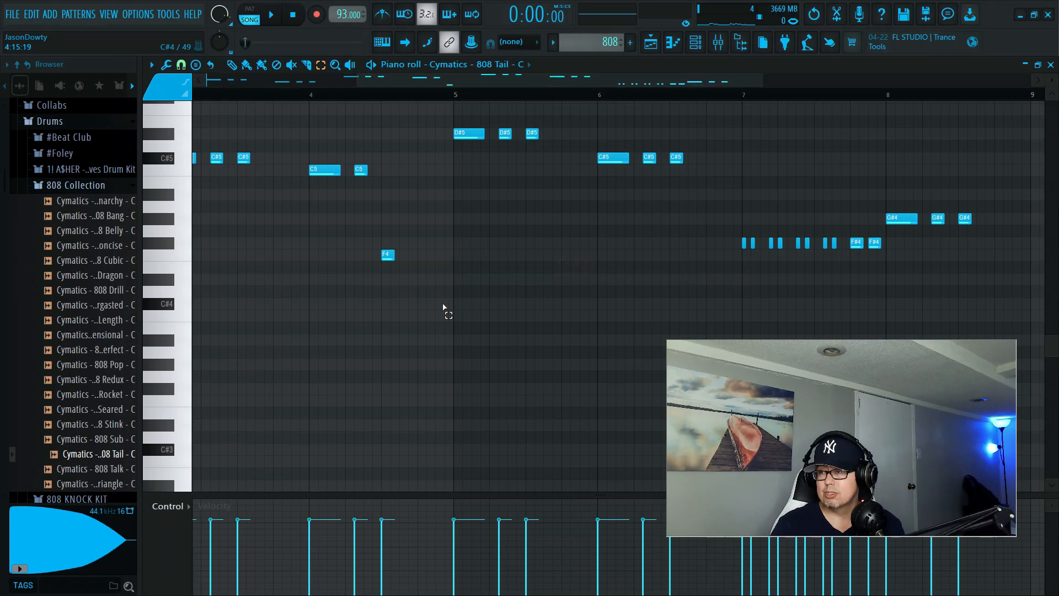
# Step: Play back the cleaned-up 808 pattern from the beginning
pyautogui.scroll(4, 813, 215)
pyautogui.press('space')
pyautogui.moveTo(518, 80); pyautogui.dragTo(220, 84)
pyautogui.press('space')
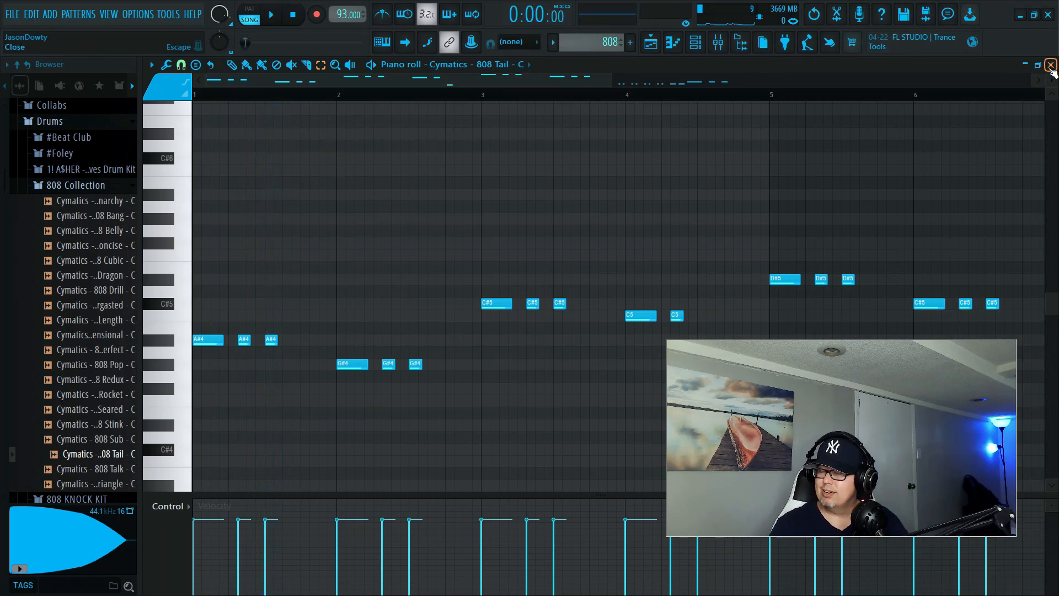
# Step: Close the 808's piano roll and open the mixer
pyautogui.click(1050, 65)
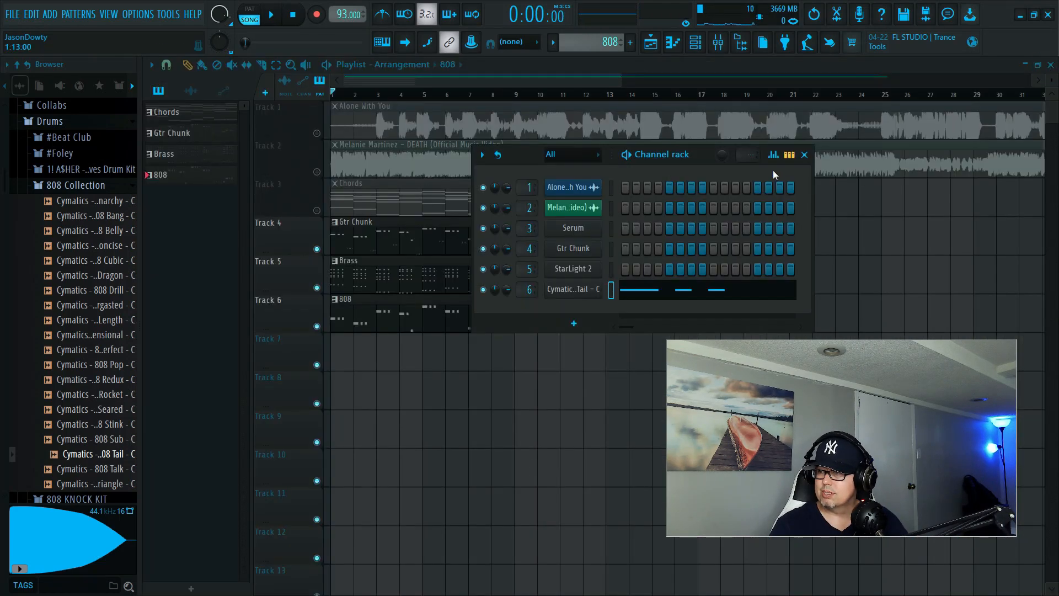
pyautogui.click(806, 155)
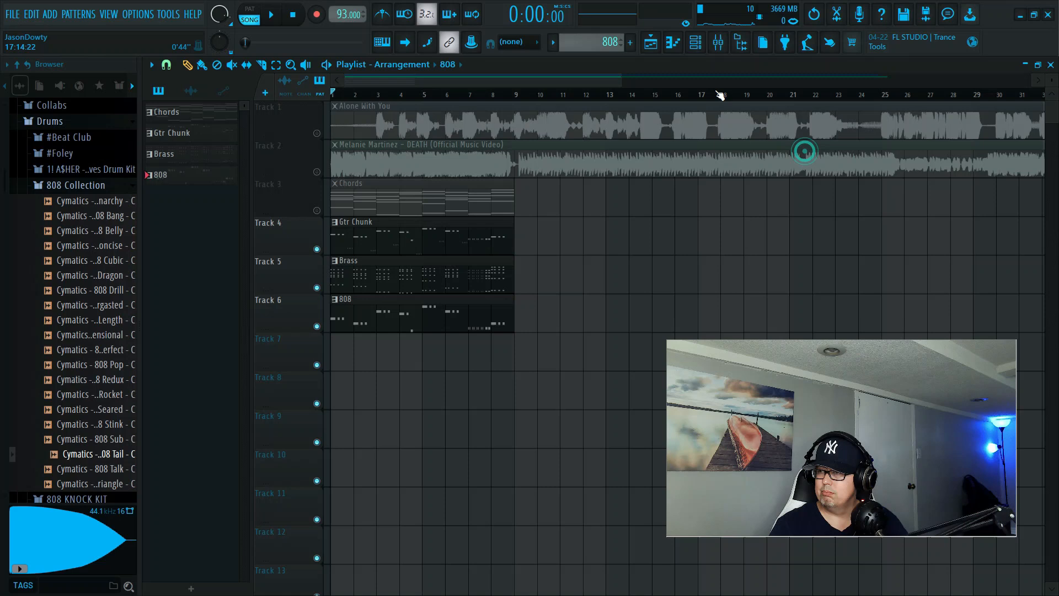
pyautogui.click(696, 42)
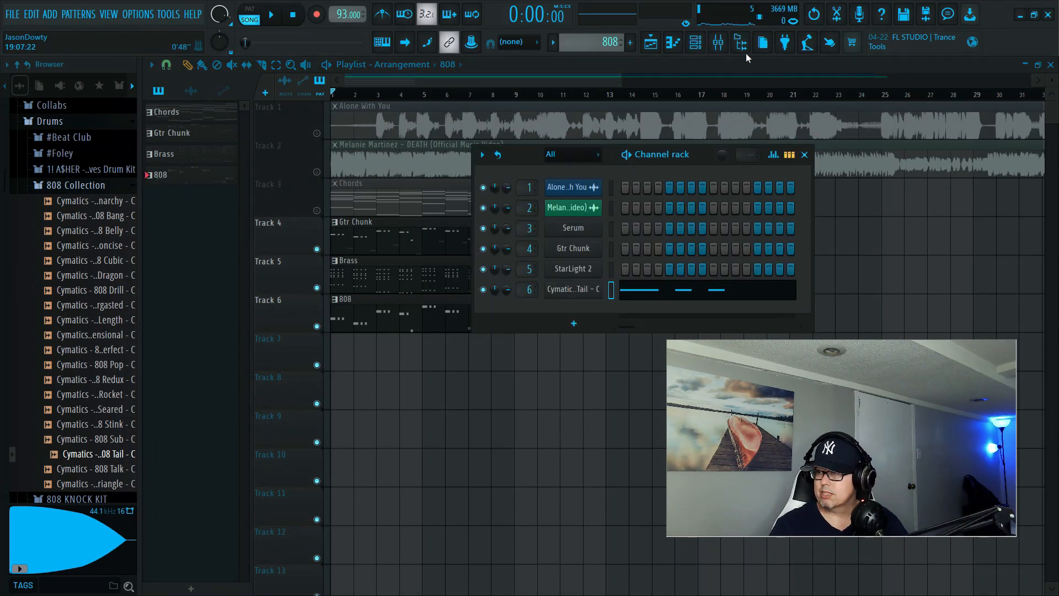
pyautogui.click(738, 44)
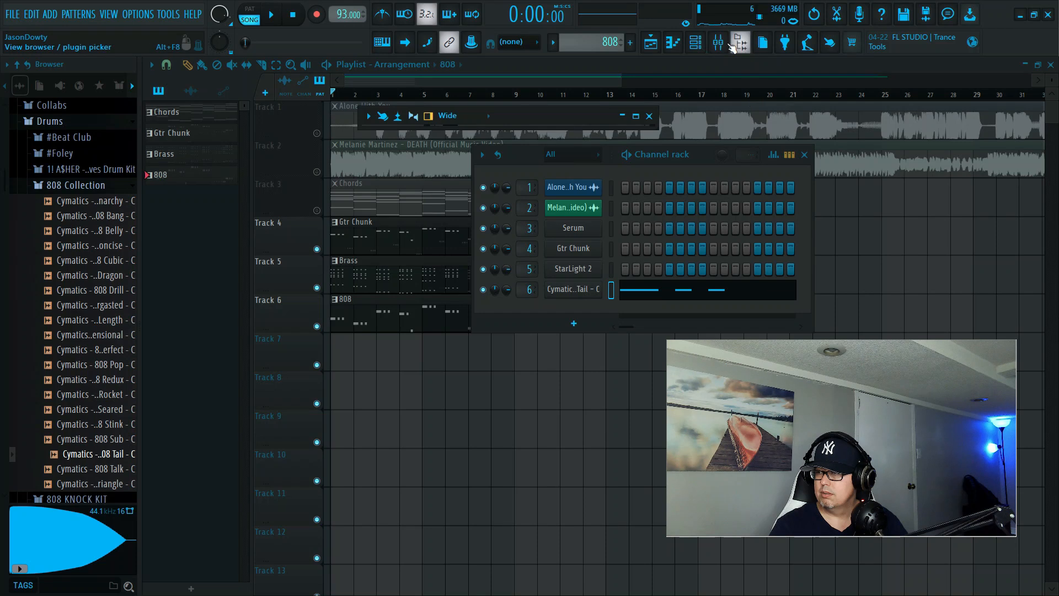
pyautogui.click(733, 47)
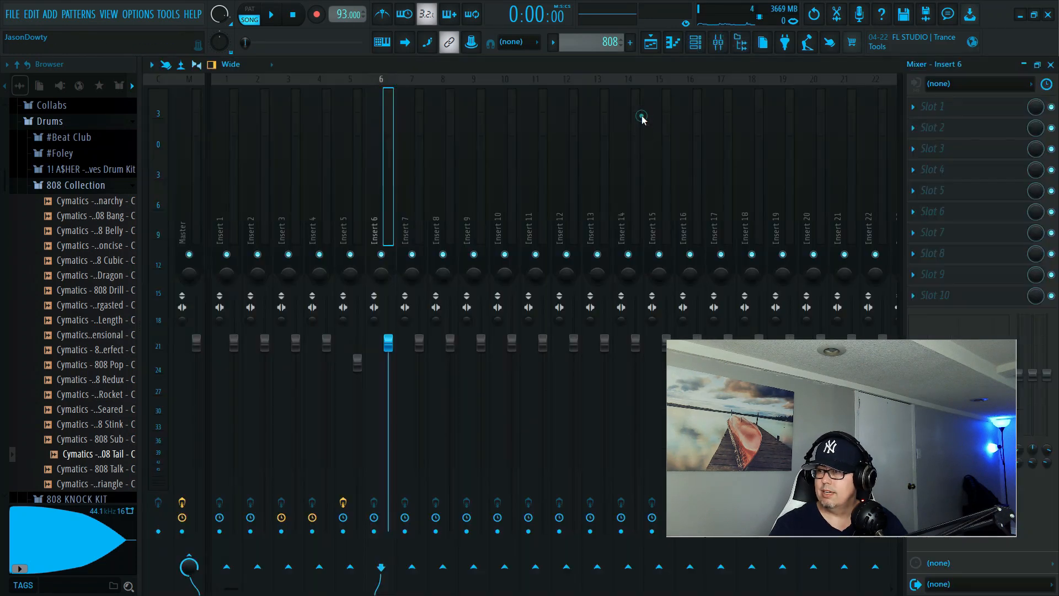
pyautogui.click(718, 43)
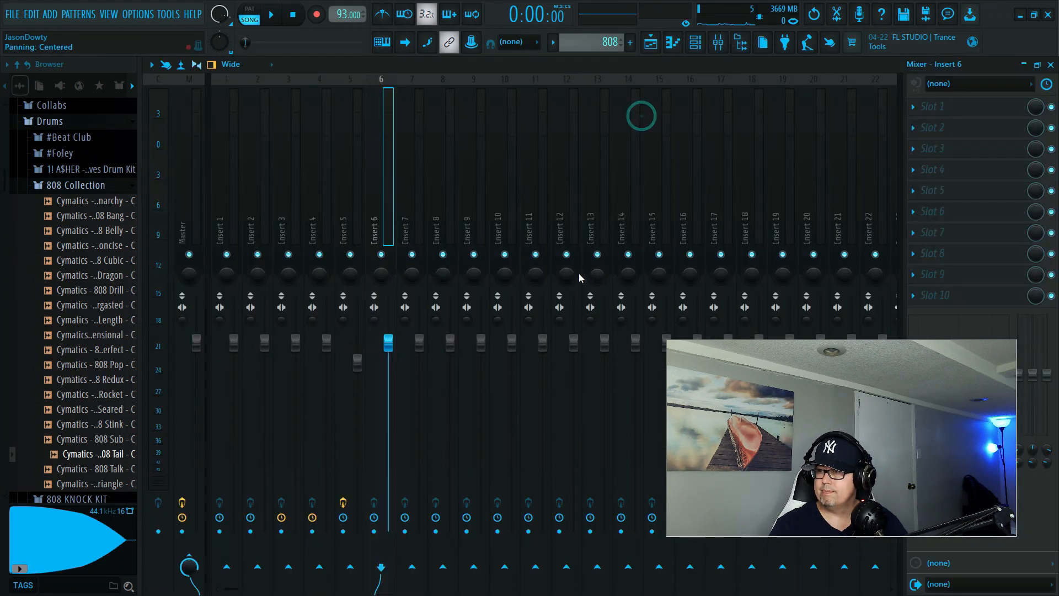
# Step: Solo the 808's mixer track, Insert 6, and play back the song to hear the bass alone
pyautogui.press('space')
pyautogui.click(386, 216)
pyautogui.press('space')
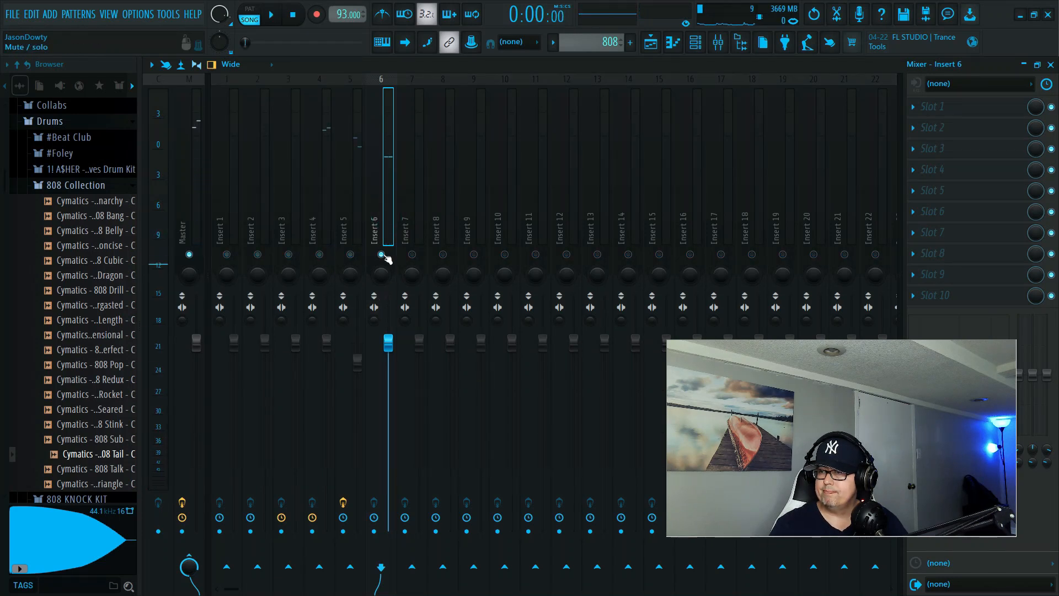
pyautogui.press('space')
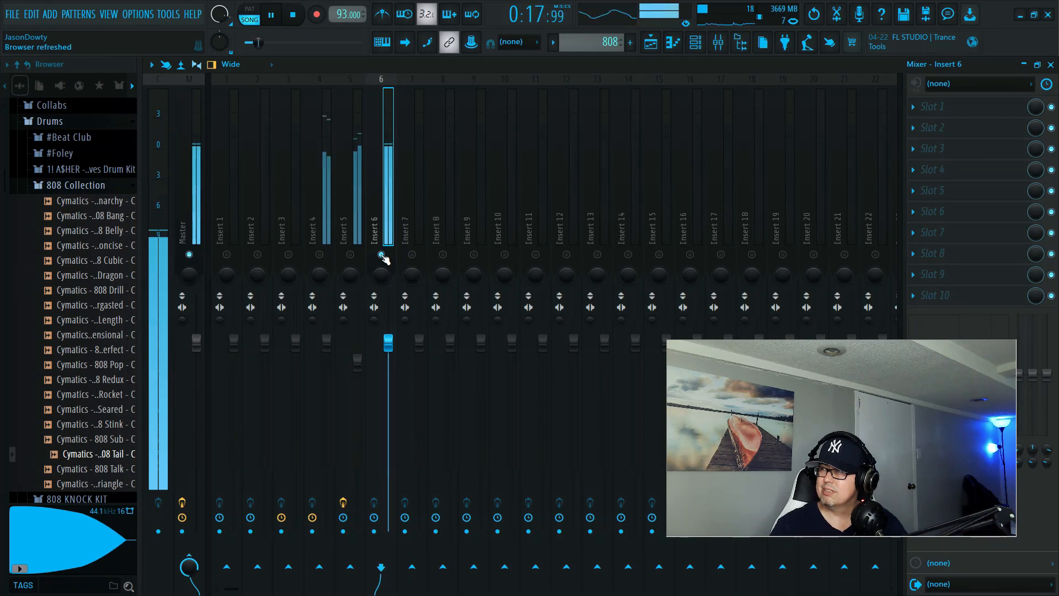
pyautogui.press('space')
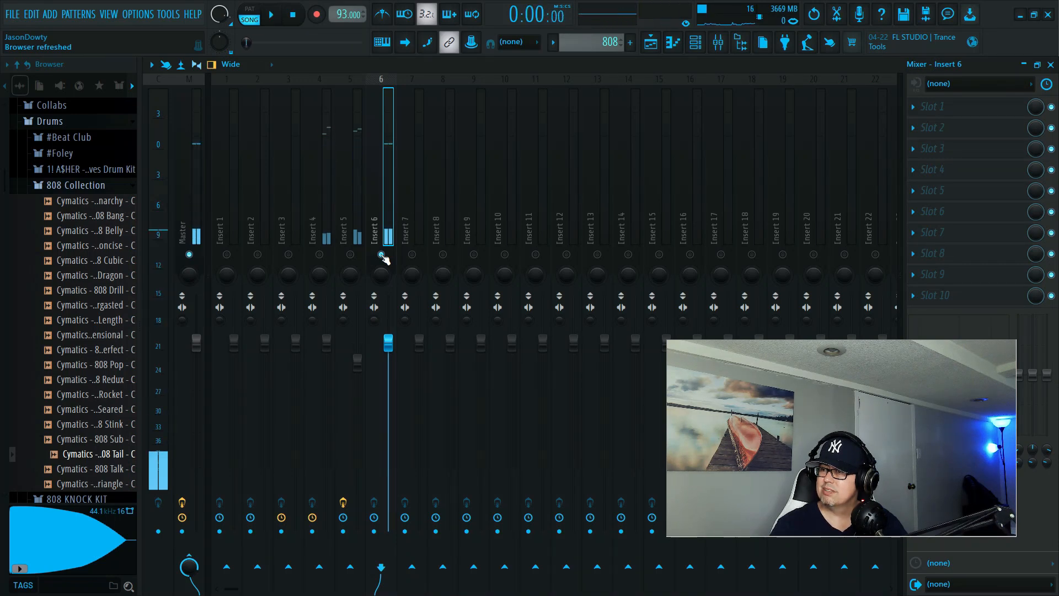
# Step: Close the mixer, audition other samples in the 808 Collection, and replace the 808 Tail channel's sample with Cymatics 808 Drill
pyautogui.click(1051, 65)
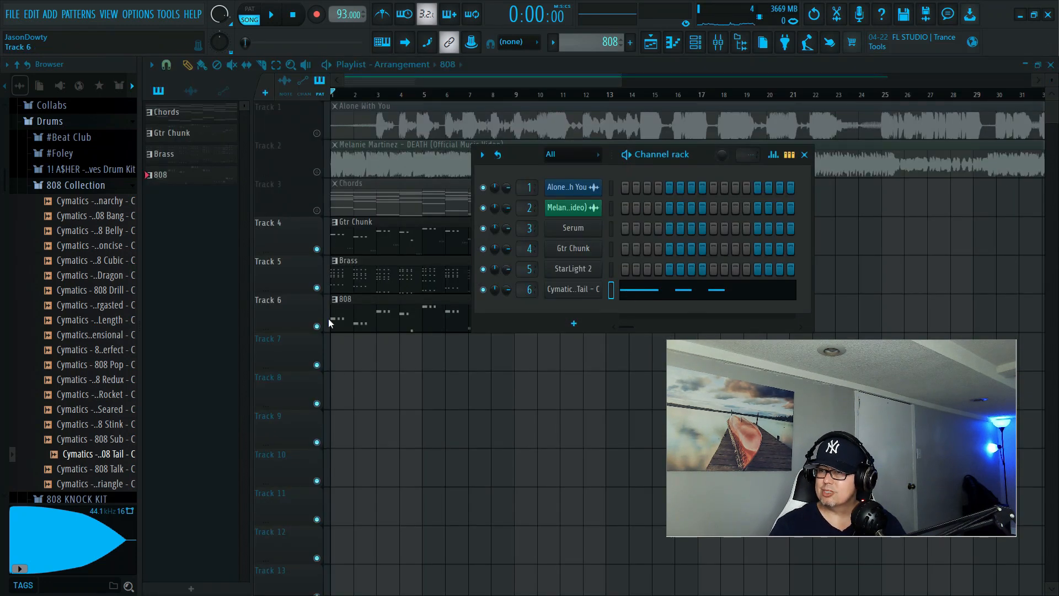
pyautogui.click(107, 336)
pyautogui.click(92, 320)
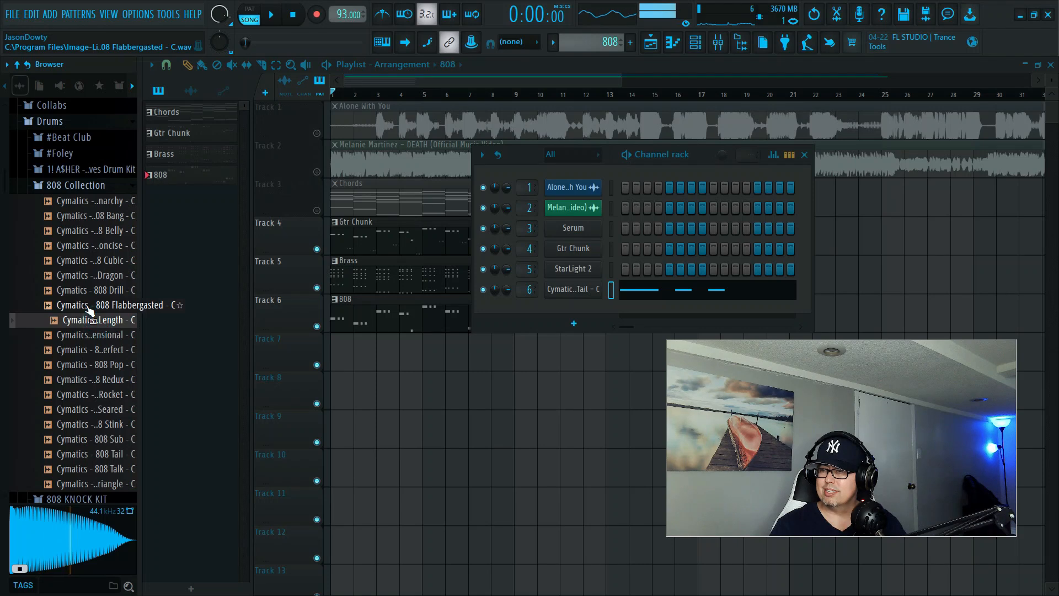
pyautogui.click(81, 289)
pyautogui.moveTo(82, 289); pyautogui.dragTo(568, 290)
# Step: Play the pattern with the 808 Drill sample and audition a higher key in the channel's piano roll
pyautogui.press('space')
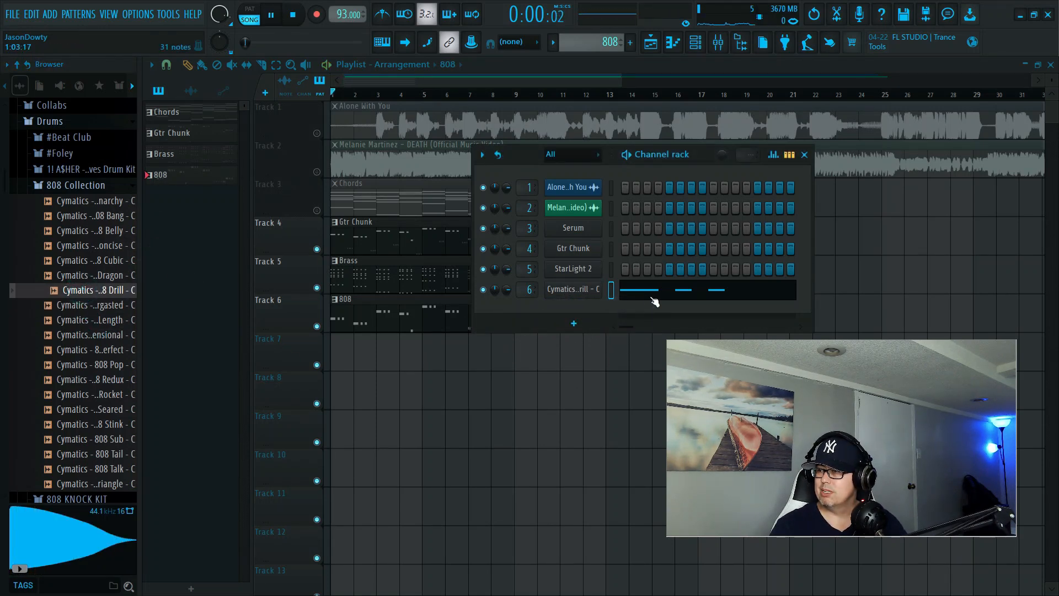
pyautogui.click(654, 300)
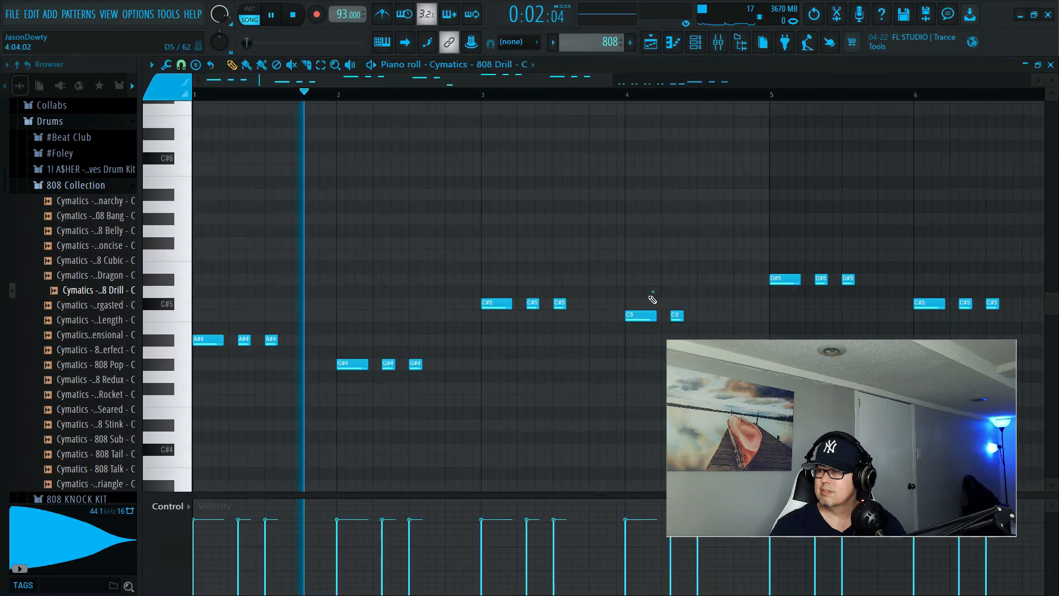
pyautogui.press('space')
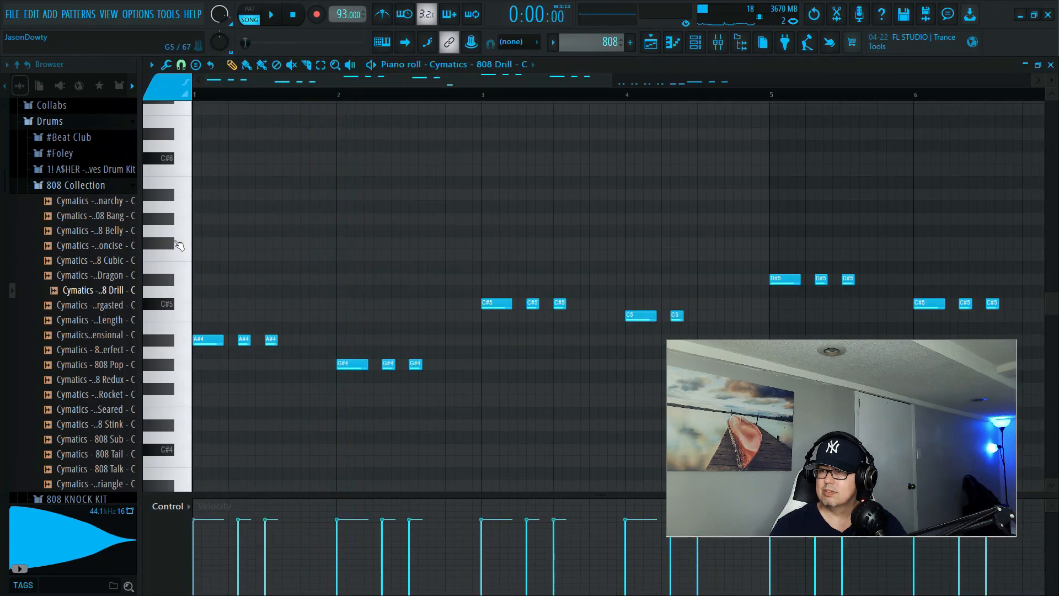
pyautogui.click(170, 202)
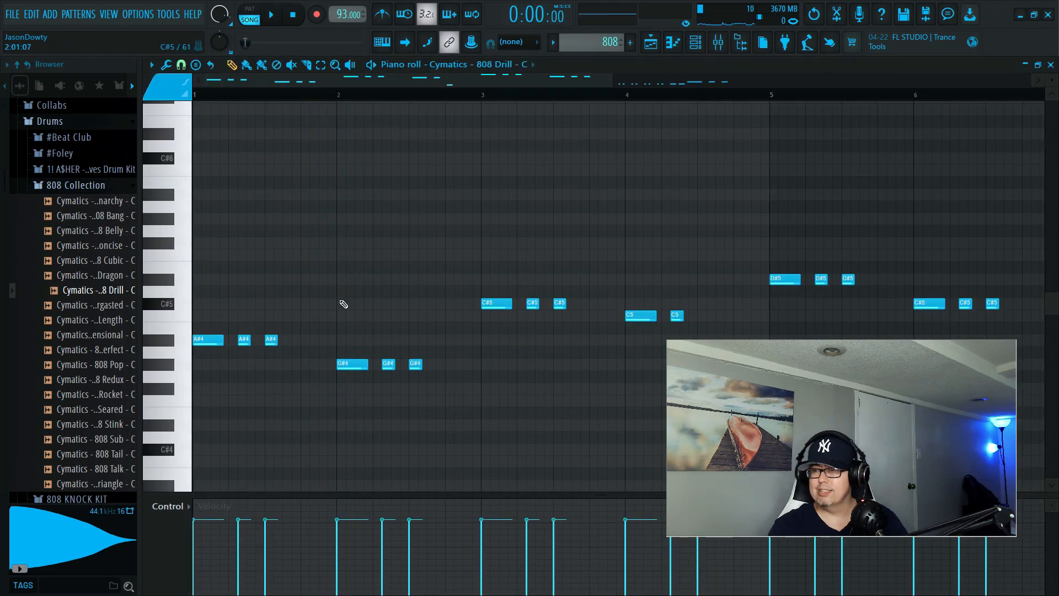
# Step: Transpose all the 808 Drill notes up one octave and play back the first bars
pyautogui.hotkey('ctrl', 'a')
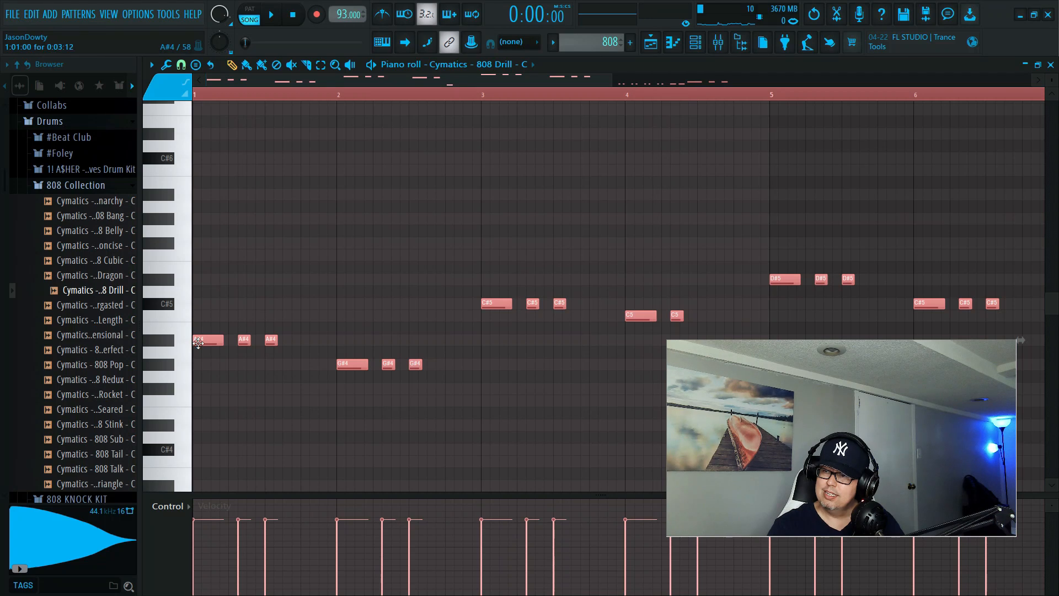
pyautogui.hotkey('shift', 'Up')
pyautogui.hotkey('shift', 'Up')
pyautogui.hotkey('shift', 'Up')
pyautogui.hotkey('shift', 'Up')
pyautogui.hotkey('shift', 'Up')
pyautogui.hotkey('shift', 'Up')
pyautogui.hotkey('shift', 'Up')
pyautogui.hotkey('shift', 'Up')
pyautogui.hotkey('shift', 'Up')
pyautogui.hotkey('shift', 'Up')
pyautogui.hotkey('shift', 'Up')
pyautogui.hotkey('shift', 'Up')
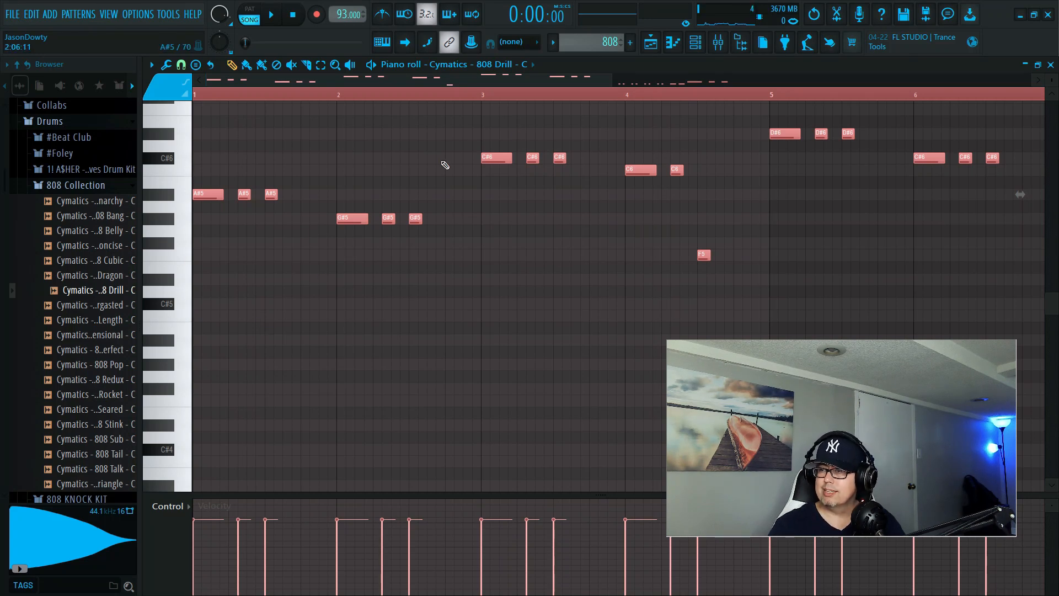
pyautogui.click(270, 15)
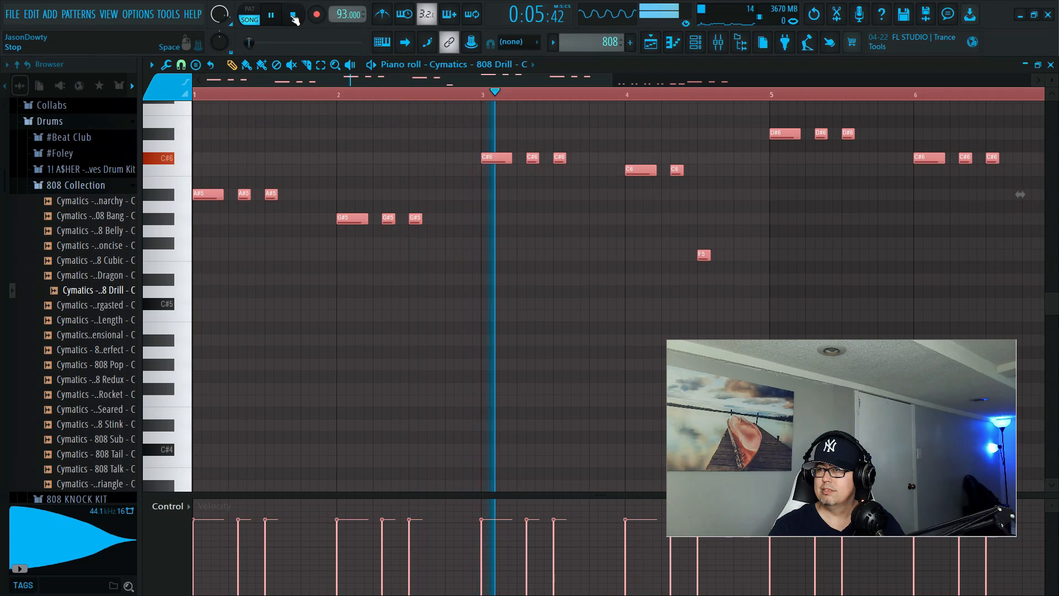
pyautogui.click(292, 15)
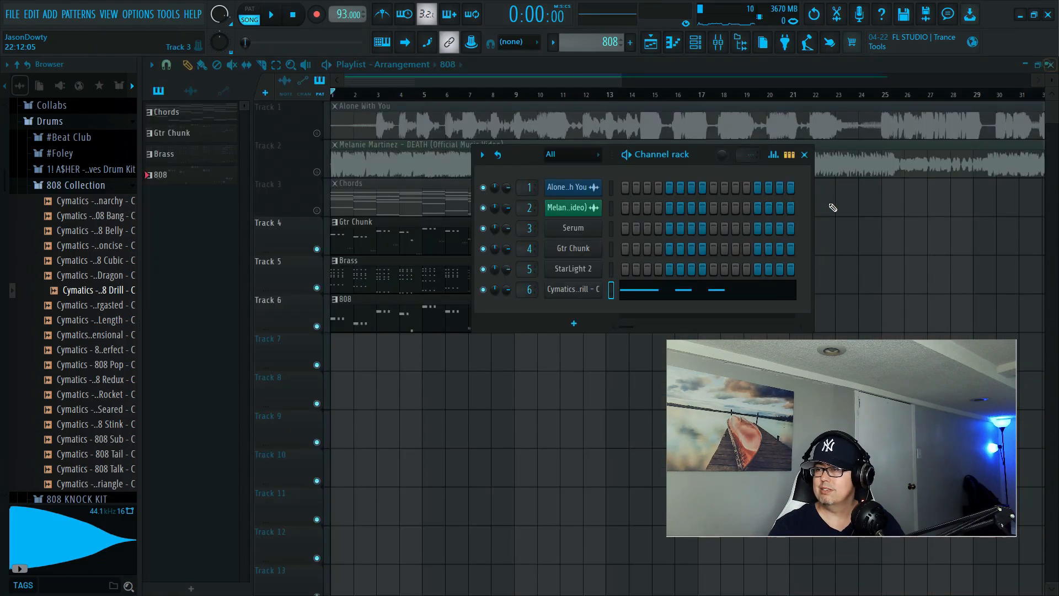
# Step: Close the piano roll and select the 808's track, Insert 6, in the mixer
pyautogui.click(1050, 65)
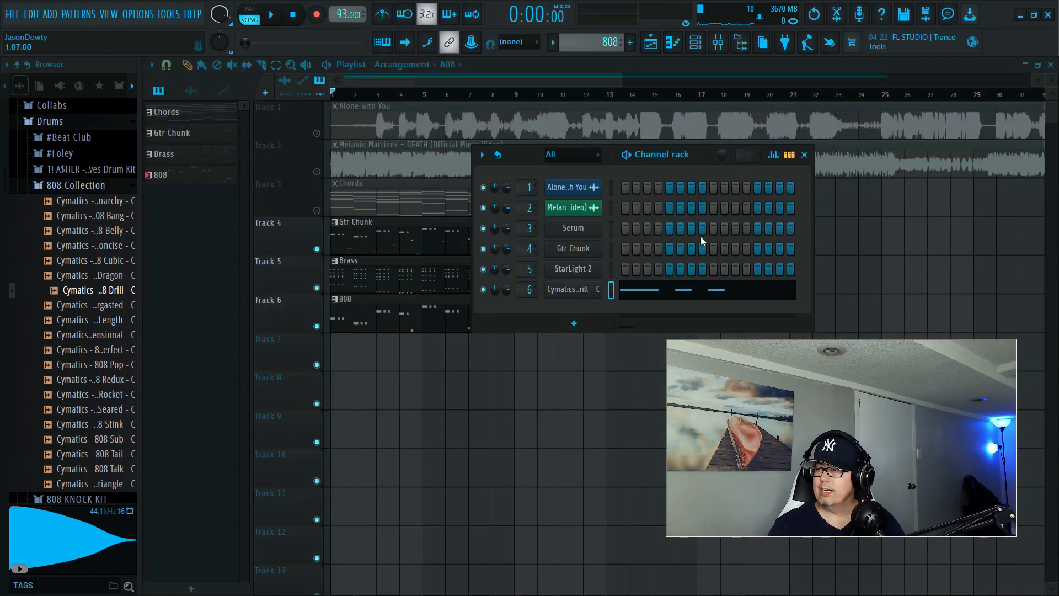
pyautogui.click(696, 43)
pyautogui.click(697, 44)
pyautogui.click(718, 44)
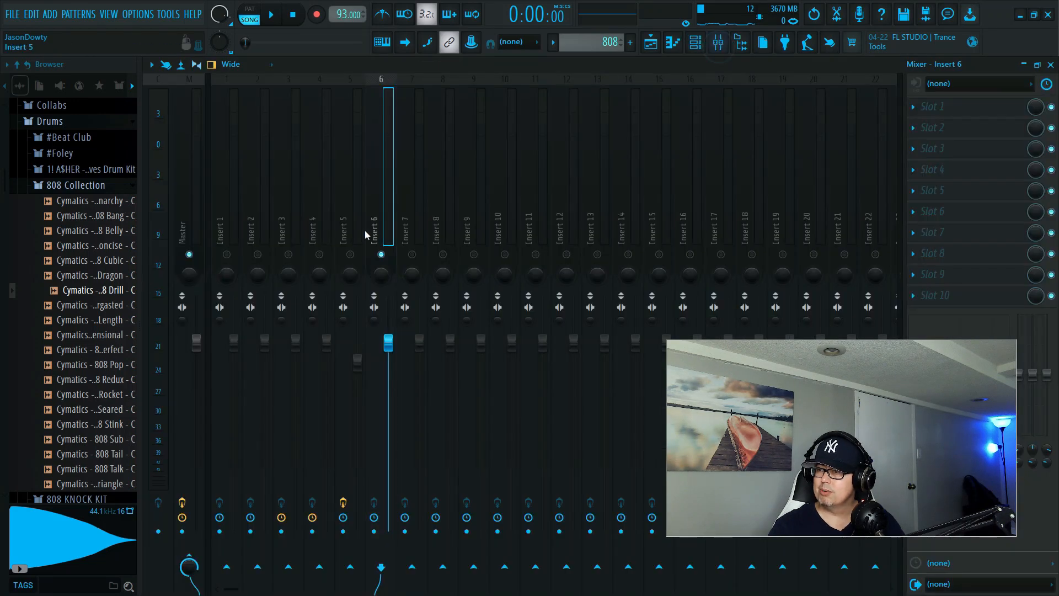
pyautogui.click(392, 204)
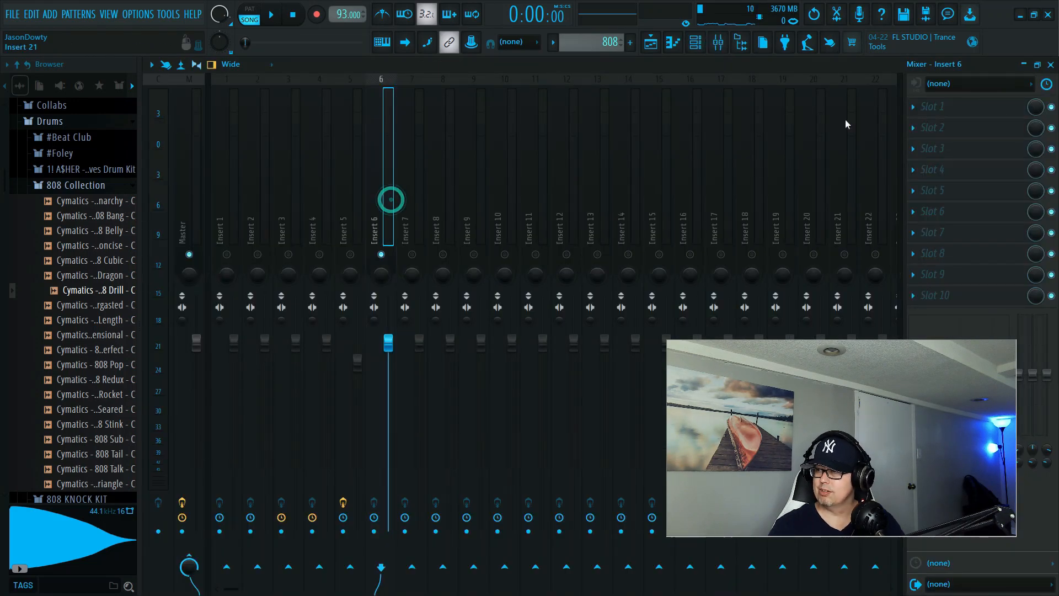
# Step: Find the SAUSAGE FATTENER plugin in the full effect list and load it into slot 2 of Insert 6
pyautogui.click(920, 133)
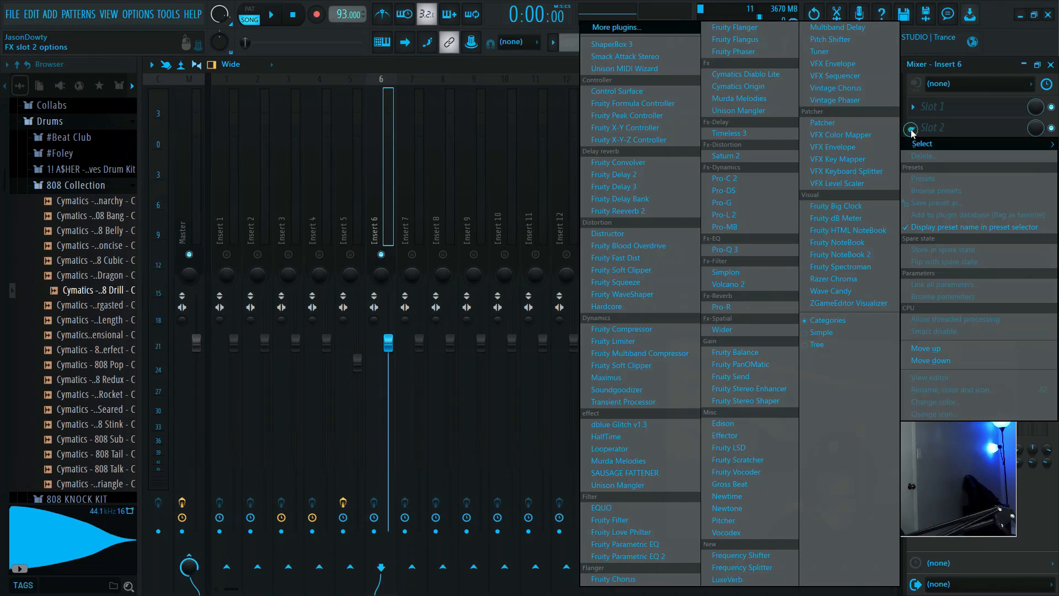
pyautogui.click(667, 32)
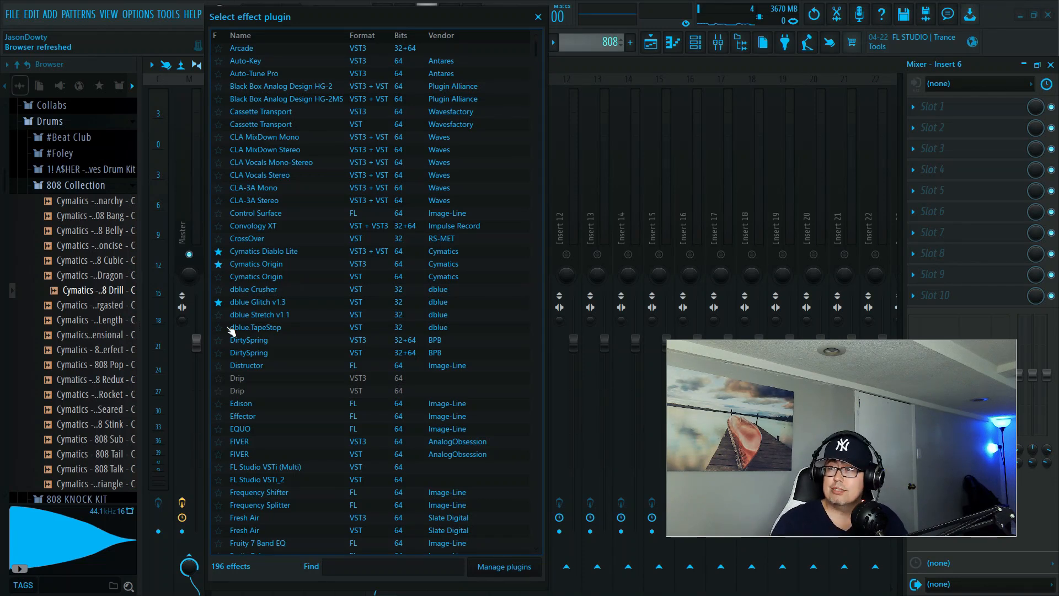
pyautogui.click(359, 563)
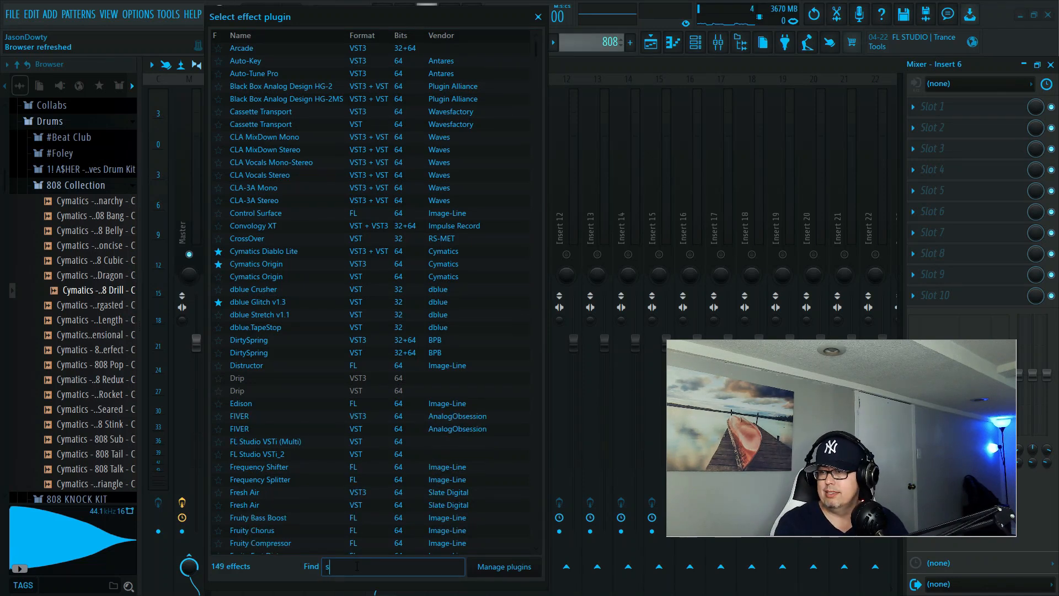
pyautogui.write('saus')
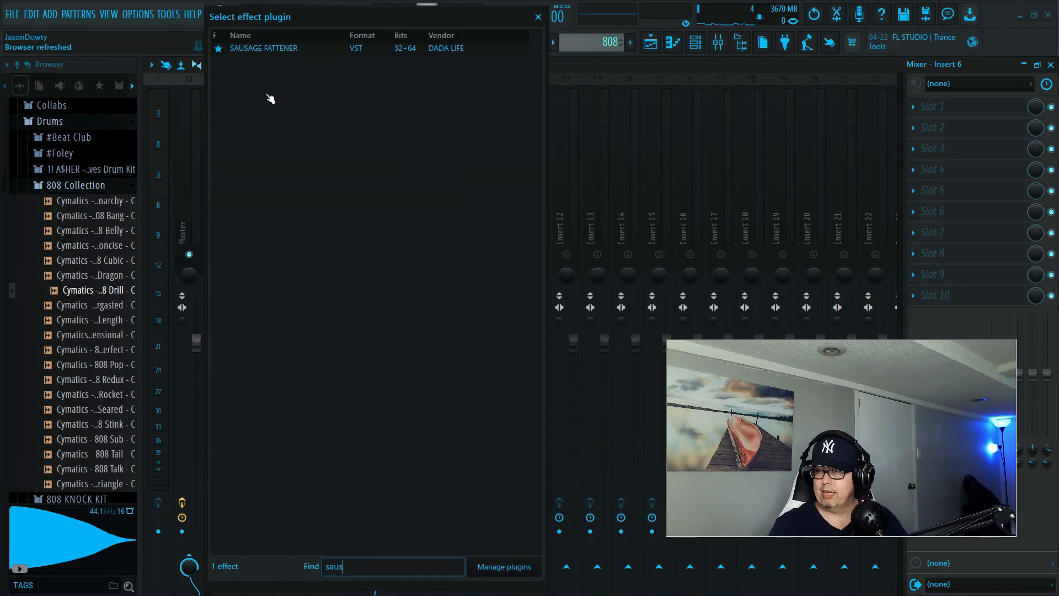
pyautogui.doubleClick(279, 48)
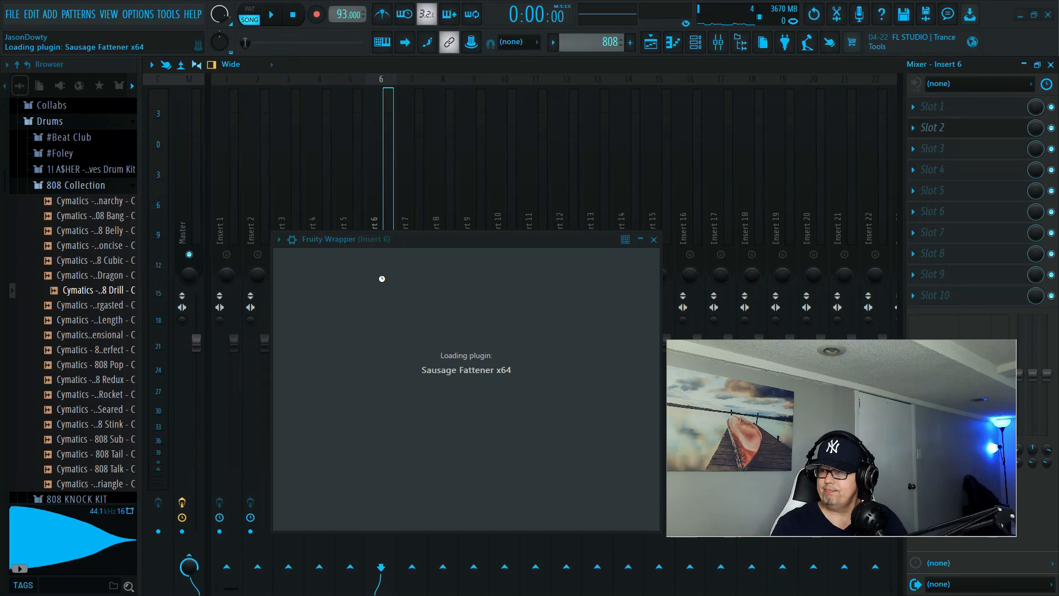
# Step: Set Sausage Fattener's Fatness on Insert 6 to about 0.42, audition the 808 through it, and close the plugin window
pyautogui.moveTo(435, 233); pyautogui.dragTo(393, 170)
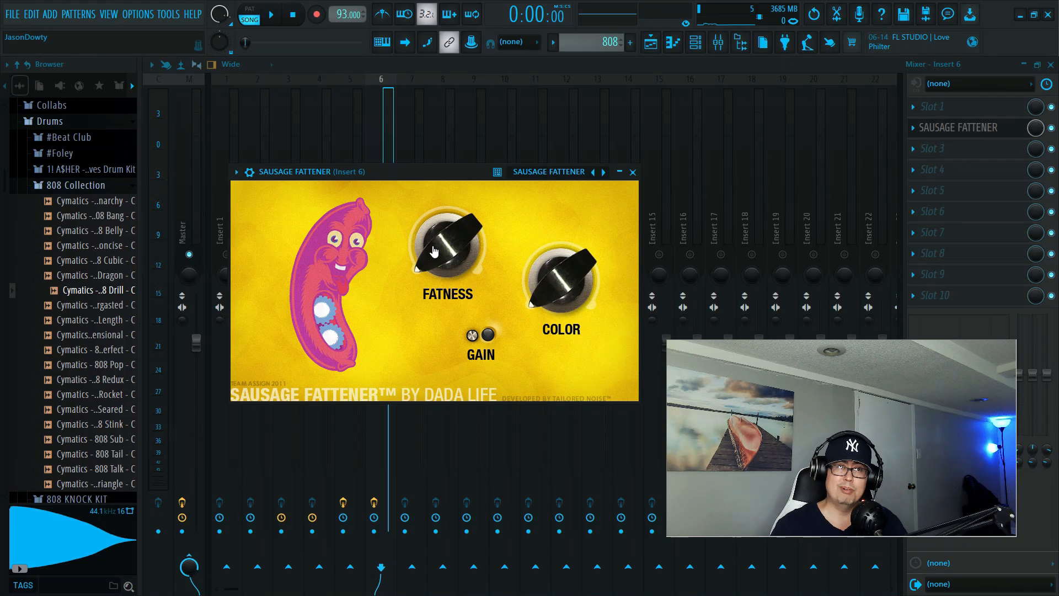
pyautogui.moveTo(434, 250)
pyautogui.mouseDown()
pyautogui.moveTo(440, 262)
pyautogui.moveTo(466, 225)
pyautogui.moveTo(448, 245)
pyautogui.mouseUp()
pyautogui.press('space')
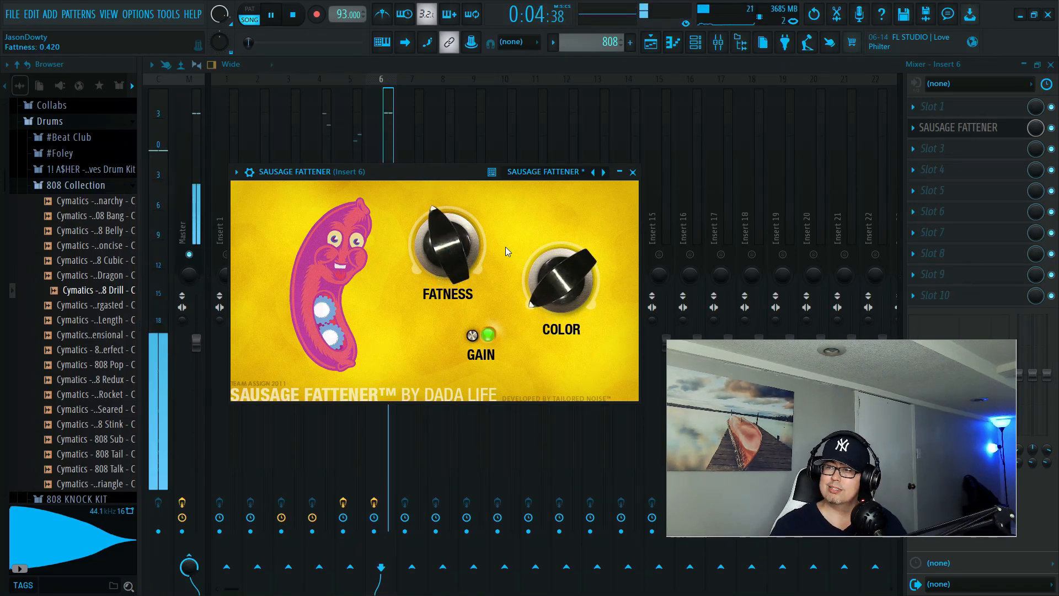
pyautogui.press('space')
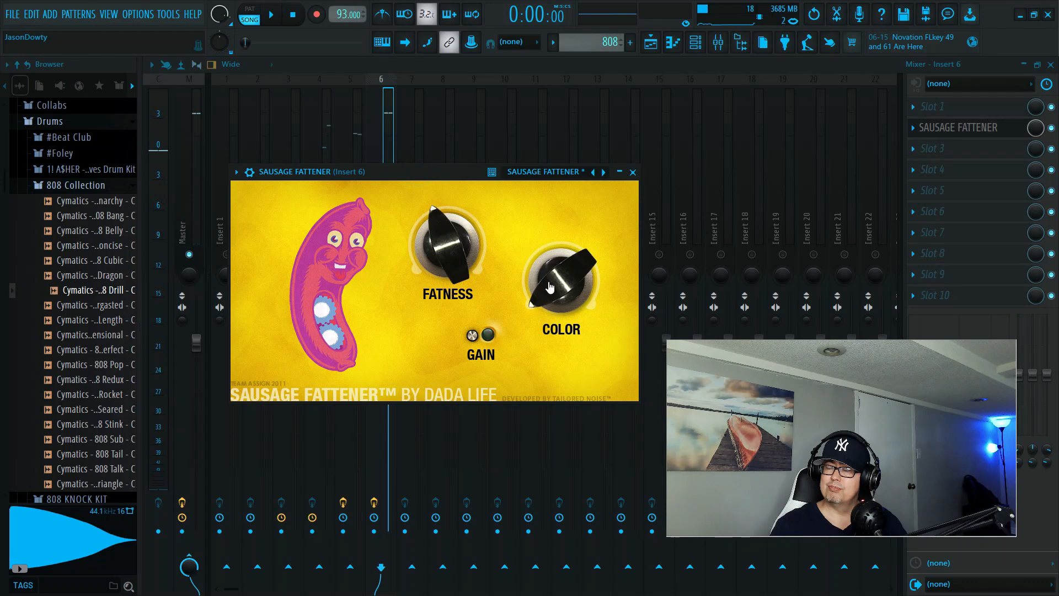
pyautogui.moveTo(550, 287); pyautogui.dragTo(550, 282)
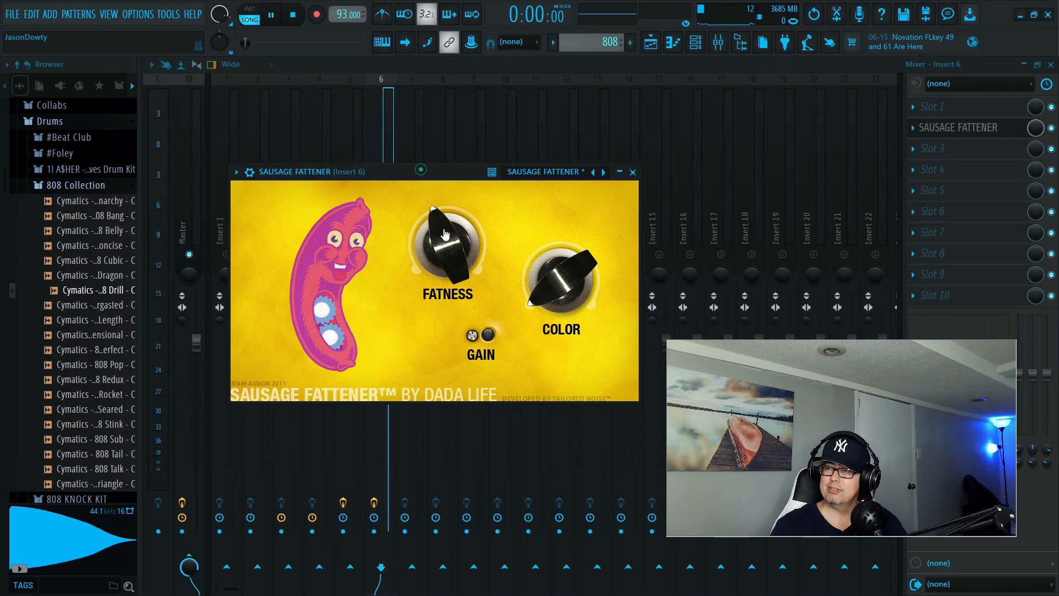
pyautogui.press('space')
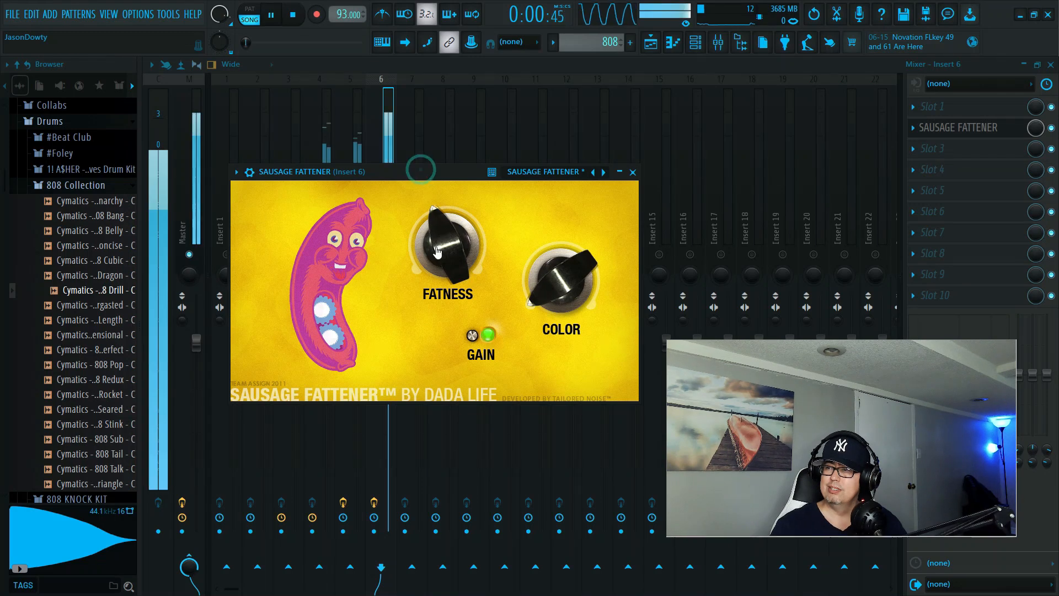
pyautogui.click(632, 171)
pyautogui.press('space')
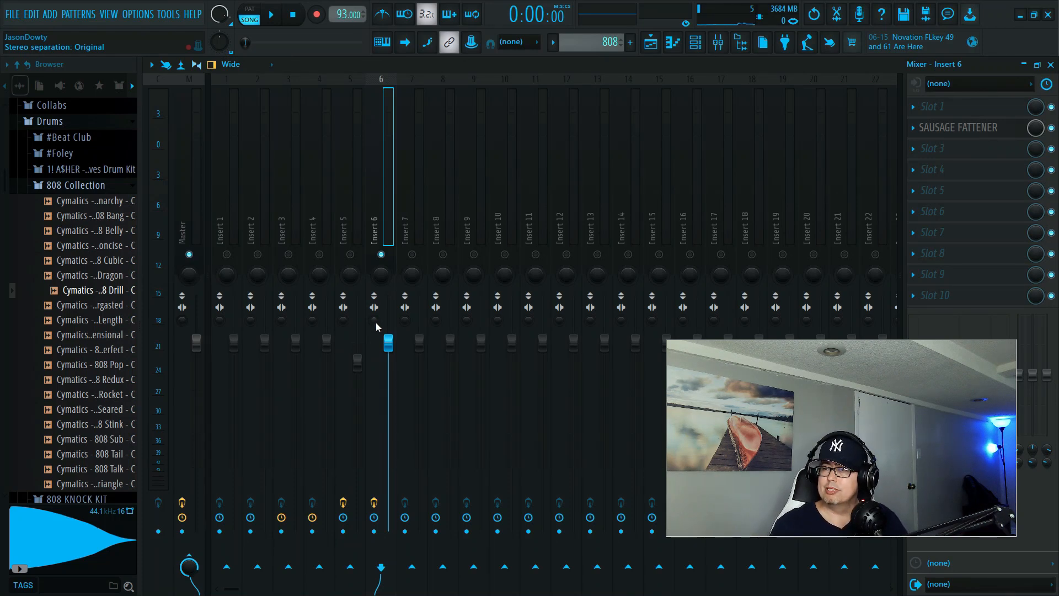
# Step: Set Insert 6's stereo separation to 100% merged and play back the soloed 808
pyautogui.moveTo(374, 320); pyautogui.dragTo(374, 364)
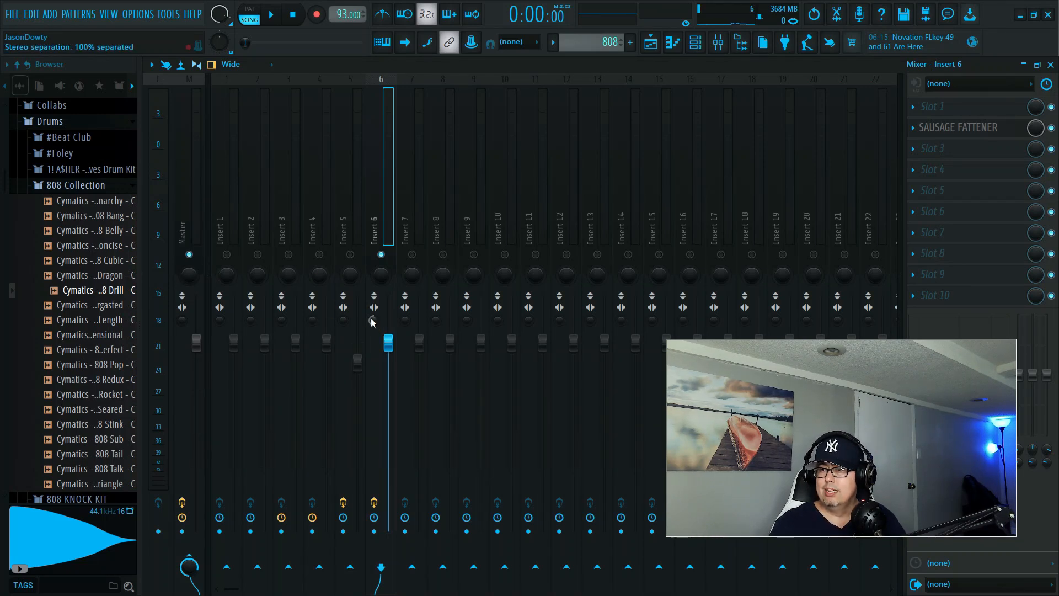
pyautogui.moveTo(372, 322); pyautogui.dragTo(371, 298)
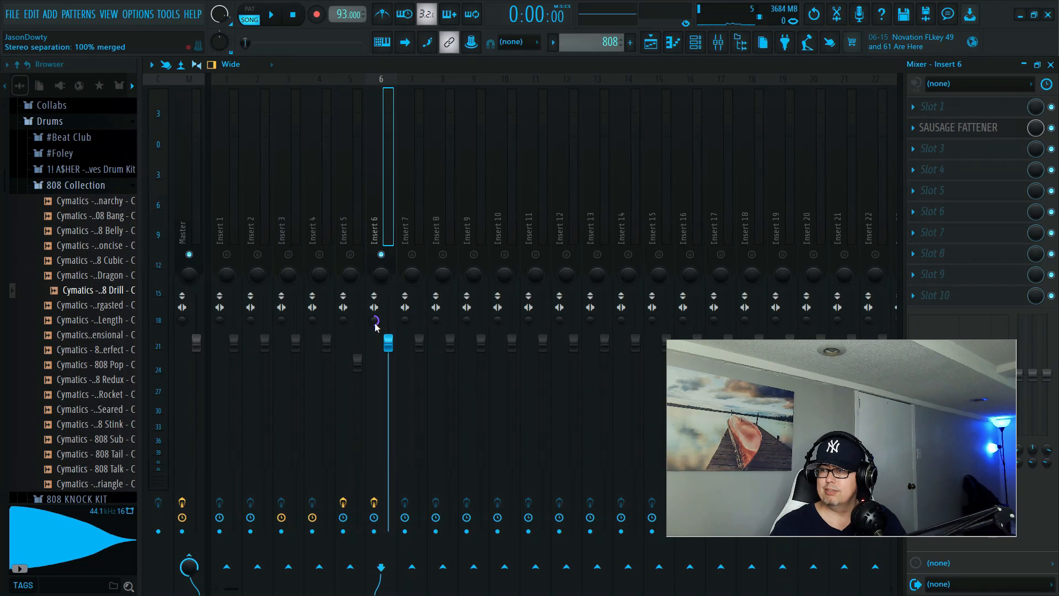
pyautogui.press('space')
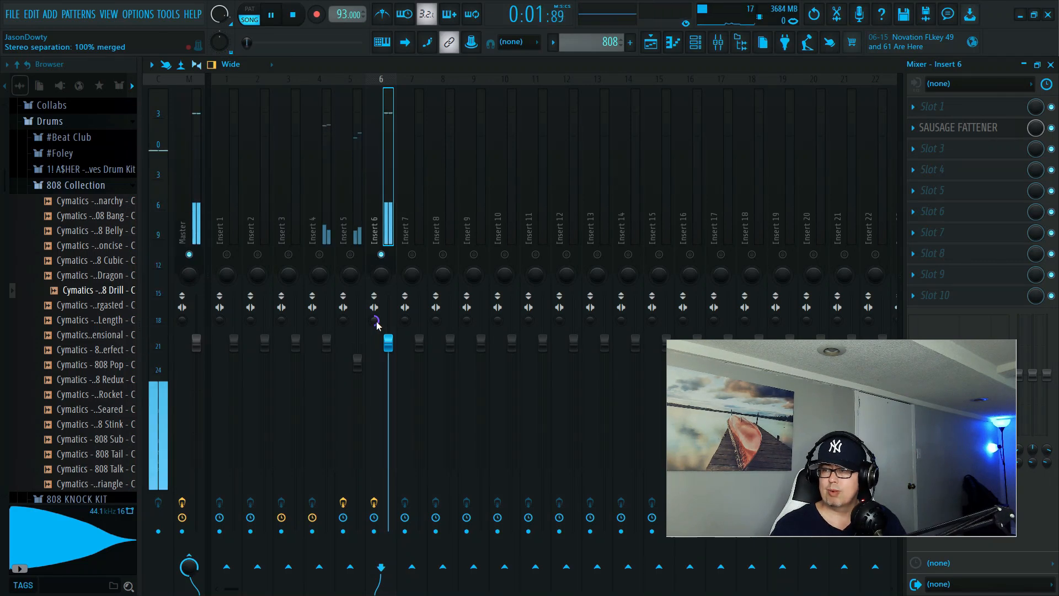
pyautogui.moveTo(376, 324); pyautogui.dragTo(377, 353)
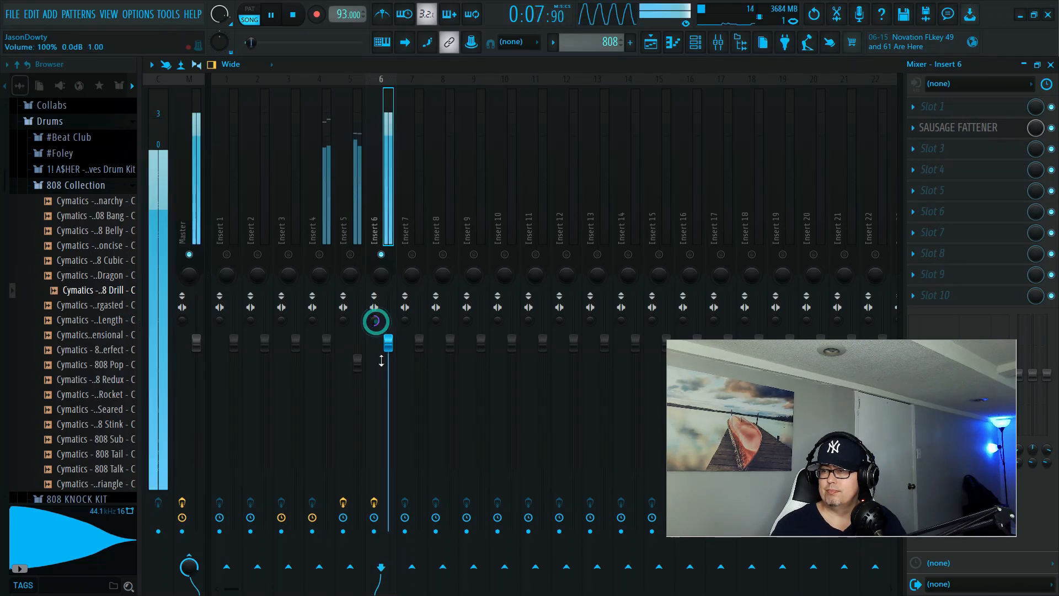
pyautogui.press('space')
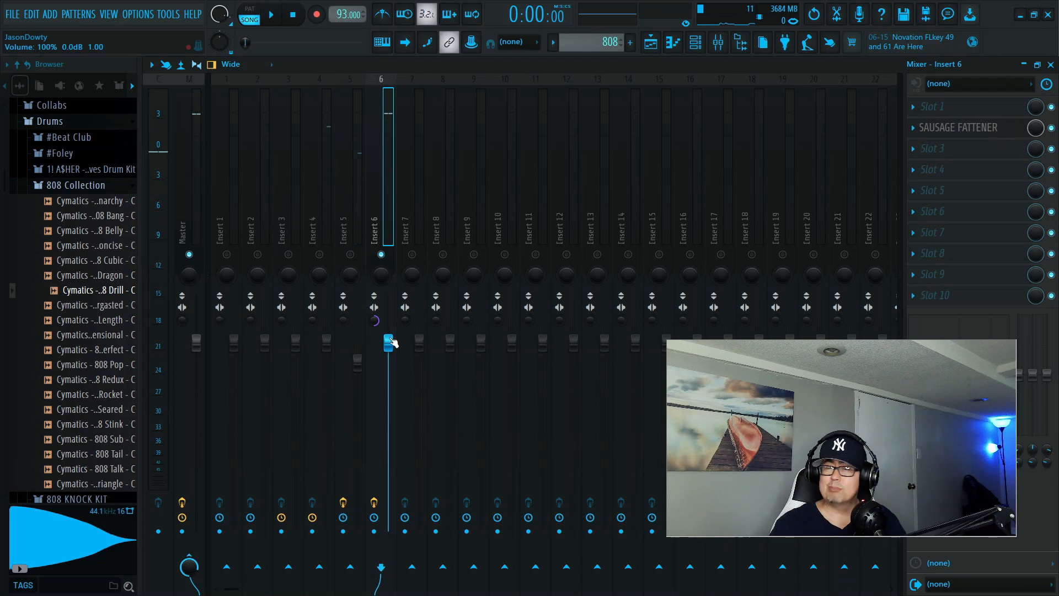
# Step: Unsolo Insert 6 in the mixer, enabling all tracks
pyautogui.click(1050, 66)
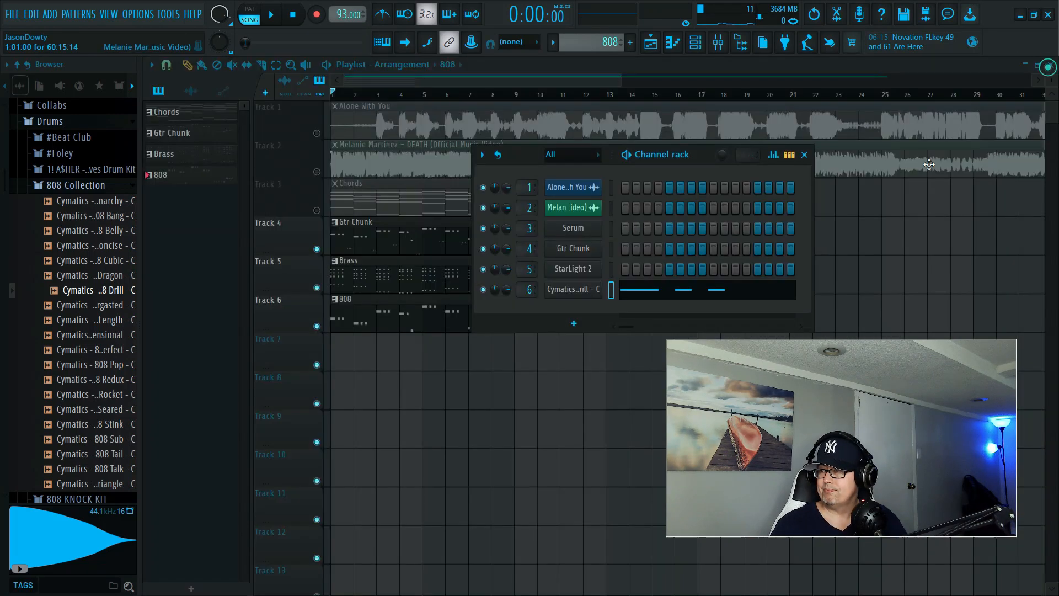
pyautogui.click(718, 42)
pyautogui.rightClick(382, 255)
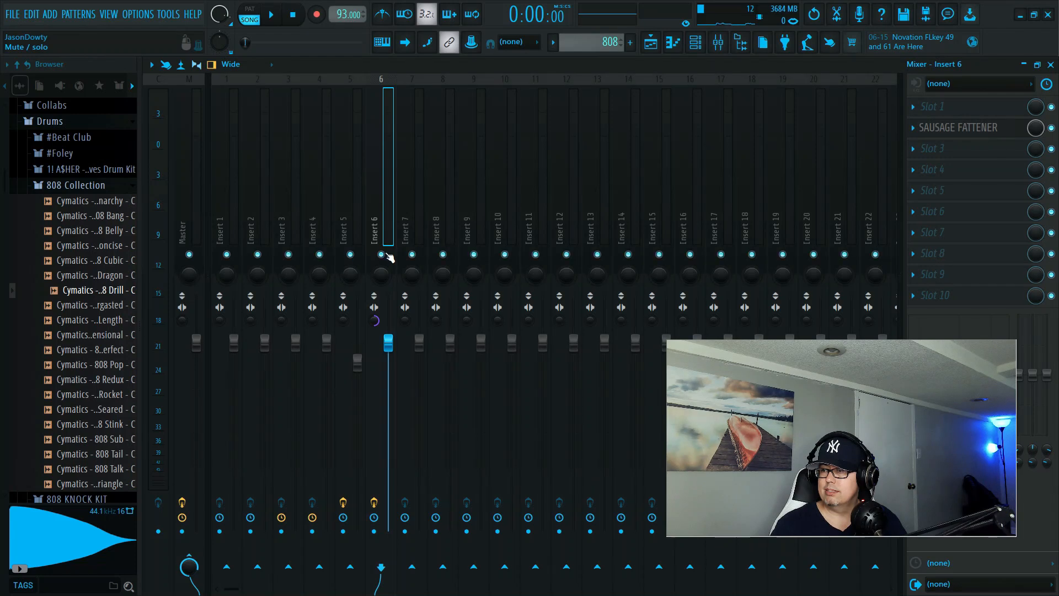
# Step: Lower Insert 6's volume to 89% (-2.6 dB) during playback, then close the mixer
pyautogui.press('space')
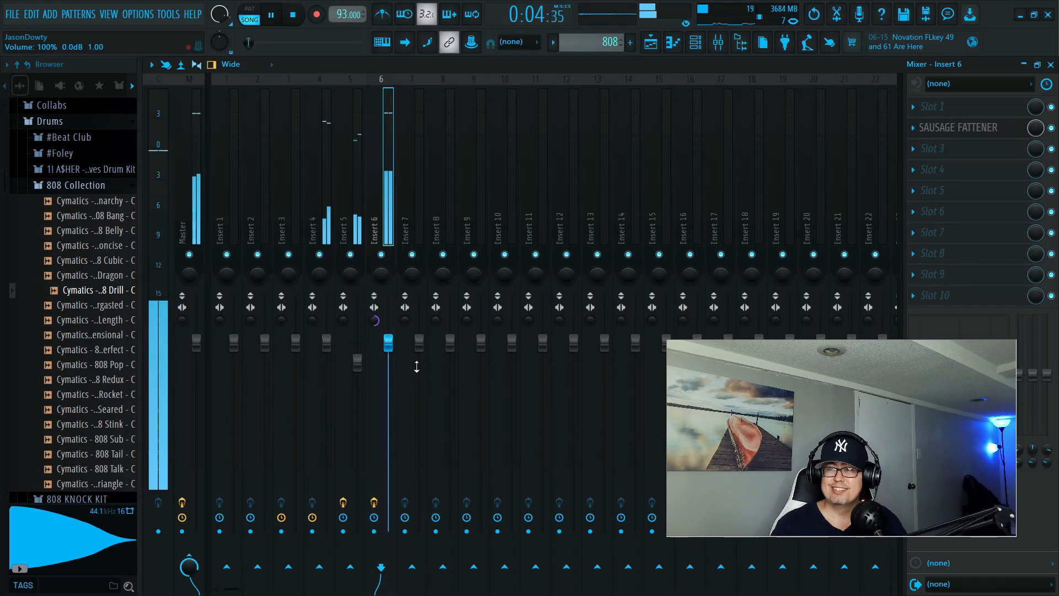
pyautogui.moveTo(389, 343); pyautogui.dragTo(390, 364)
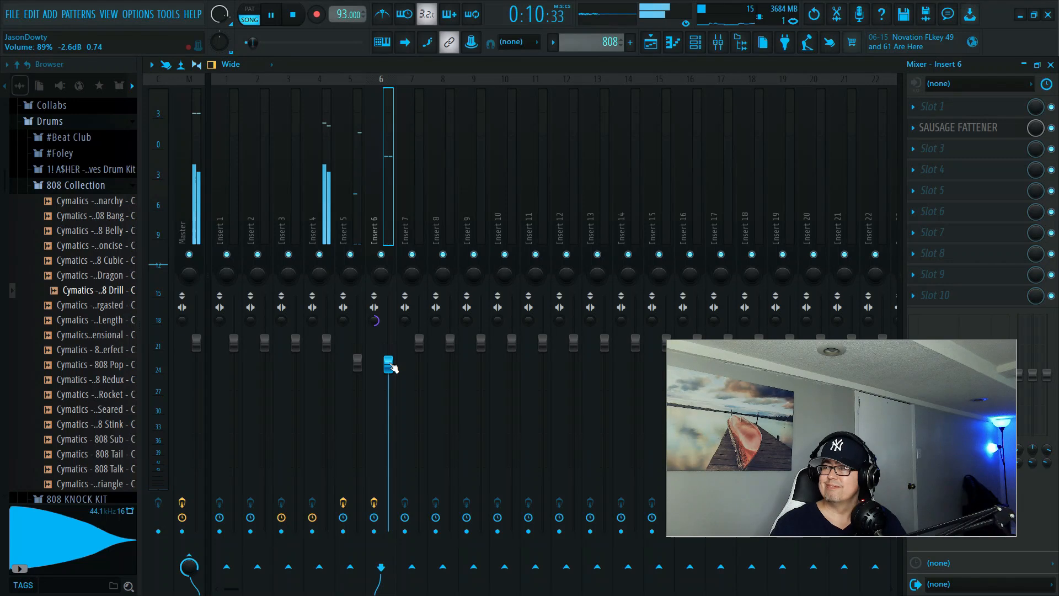
pyautogui.press('space')
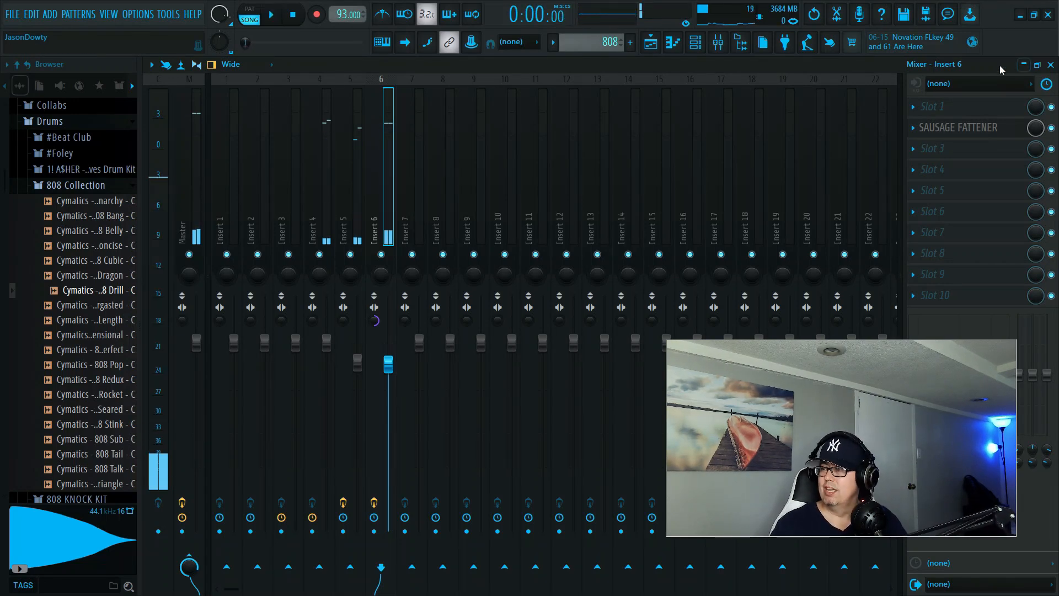
pyautogui.click(1051, 64)
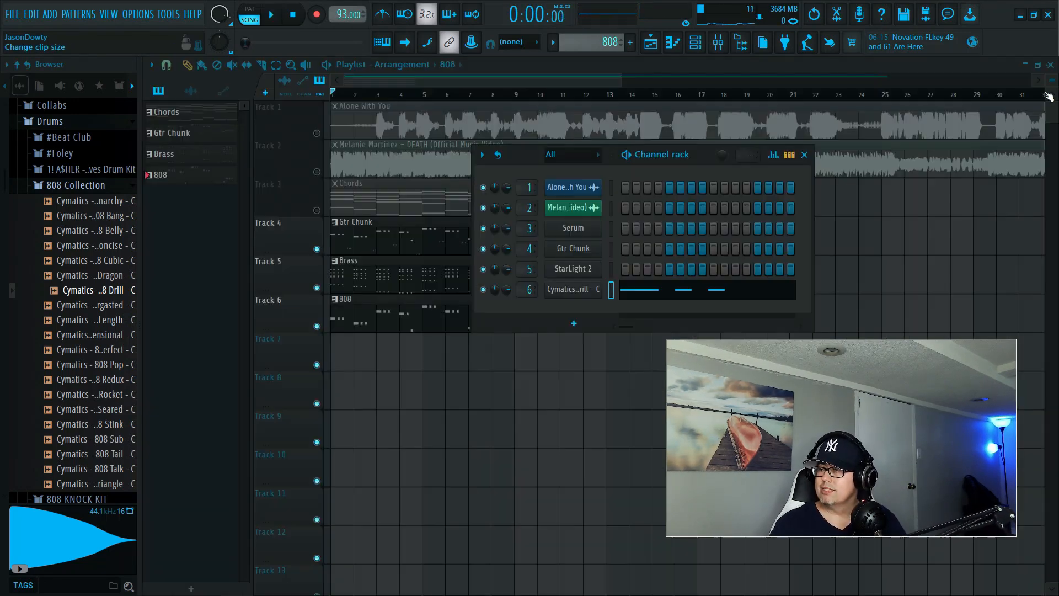
# Step: In the 808 Drill piano roll, adjust the grid snap and turn bar 1's long A#5 into two short notes, checking with playback
pyautogui.click(701, 286)
pyautogui.scroll(5, 612, 82)
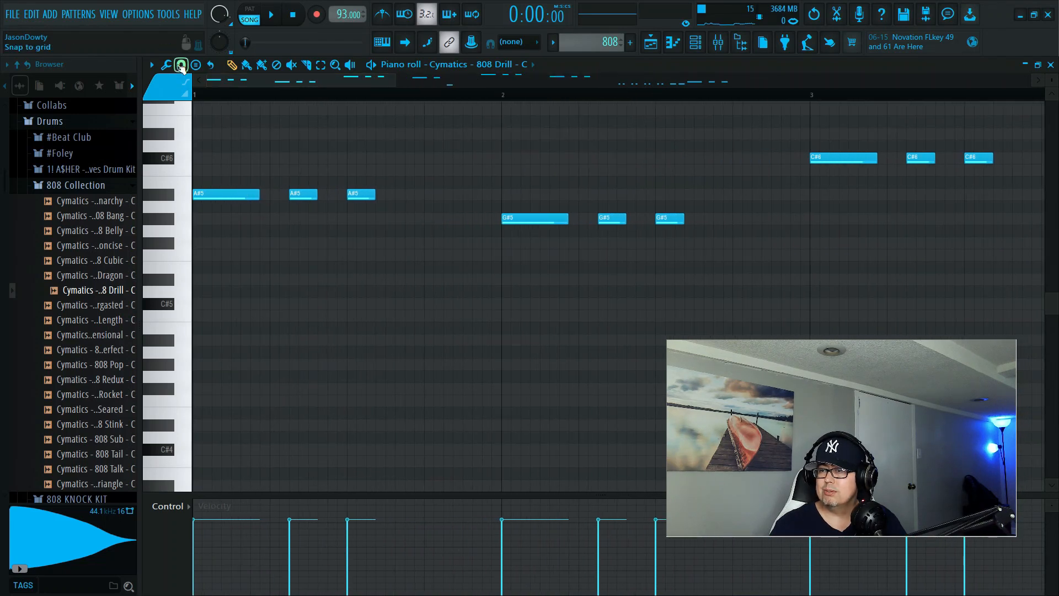
pyautogui.click(181, 65)
pyautogui.click(190, 187)
pyautogui.moveTo(255, 197); pyautogui.dragTo(221, 197)
pyautogui.click(234, 194)
pyautogui.press('space')
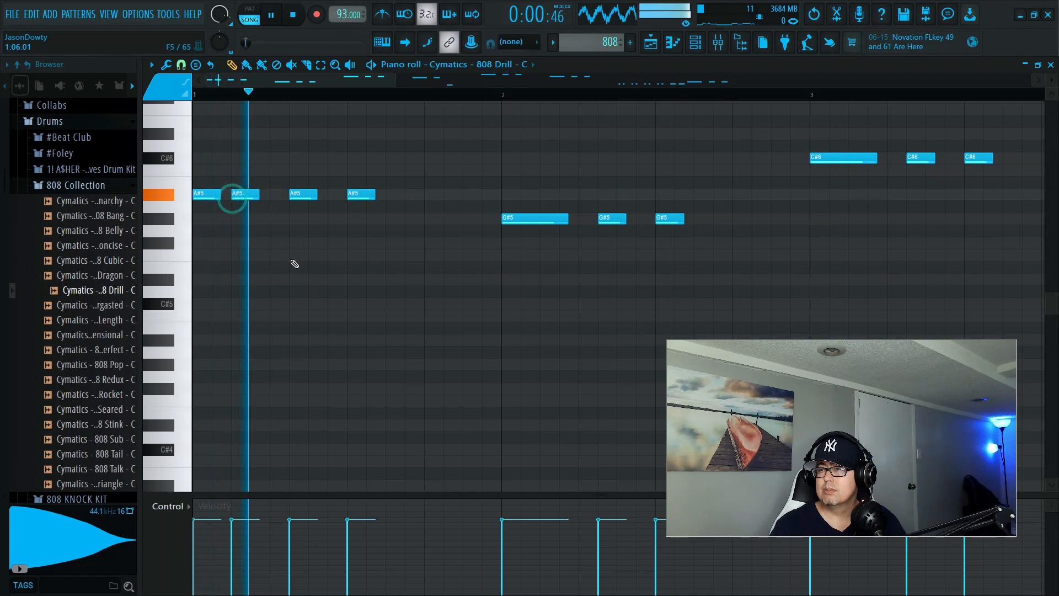
# Step: Shorten the long G#5 in bar 2 and C#6 in bar 3 to 0:01:12, adding a matching second note after each
pyautogui.moveTo(565, 220); pyautogui.dragTo(531, 220)
pyautogui.click(536, 219)
pyautogui.press('space')
pyautogui.moveTo(875, 157); pyautogui.dragTo(831, 157)
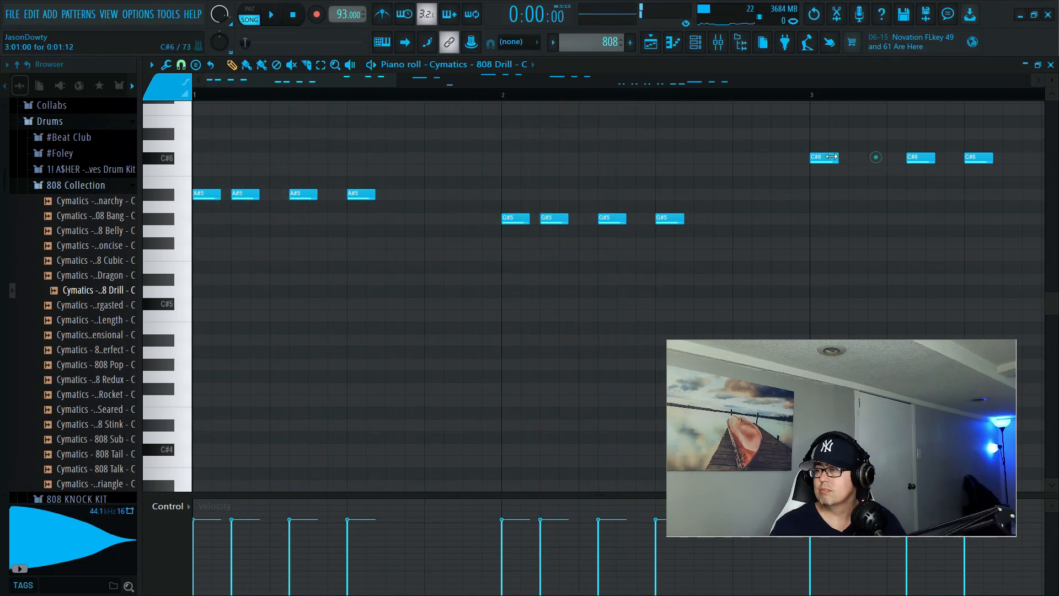
pyautogui.click(860, 158)
# Step: Split the long opening C6 in bar 4 and D#6 in bar 5 into two short notes each, and start playback
pyautogui.moveTo(334, 85); pyautogui.dragTo(463, 85)
pyautogui.moveTo(643, 171); pyautogui.dragTo(604, 171)
pyautogui.click(623, 170)
pyautogui.moveTo(950, 134); pyautogui.dragTo(913, 135)
pyautogui.click(937, 135)
pyautogui.press('space')
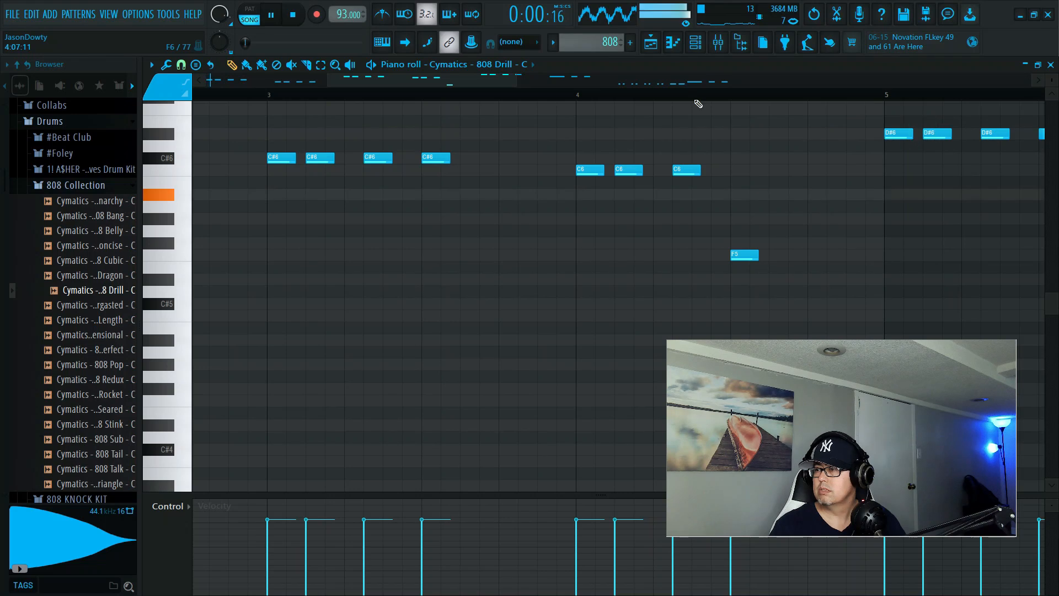
# Step: Shorten the long C#6 in bar 6 and G#5 in bar 8 to 0:01:12, placing a second short note after each
pyautogui.moveTo(408, 86); pyautogui.dragTo(513, 86)
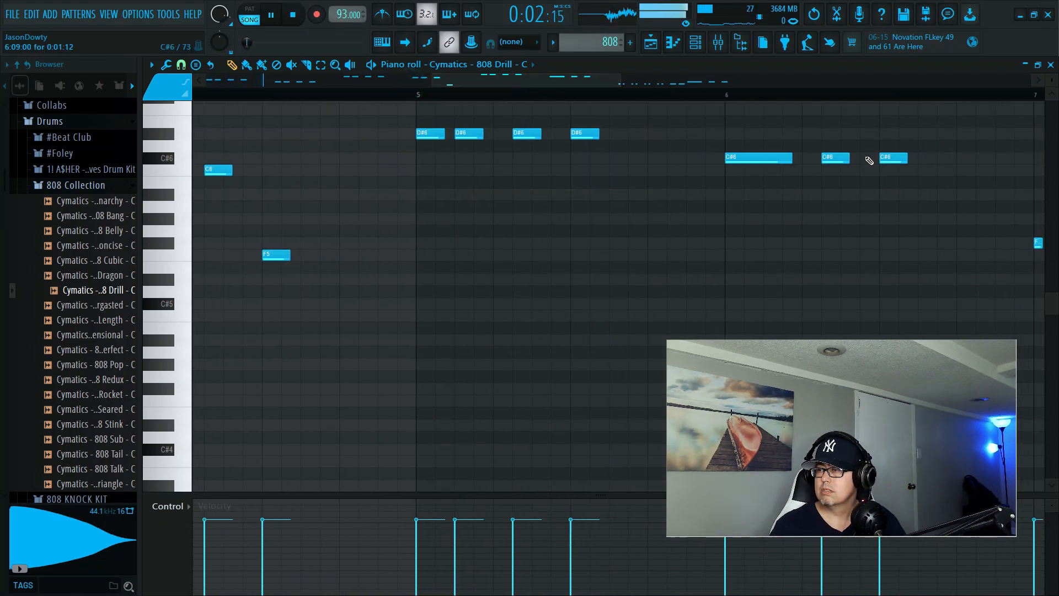
pyautogui.moveTo(791, 158); pyautogui.dragTo(768, 163)
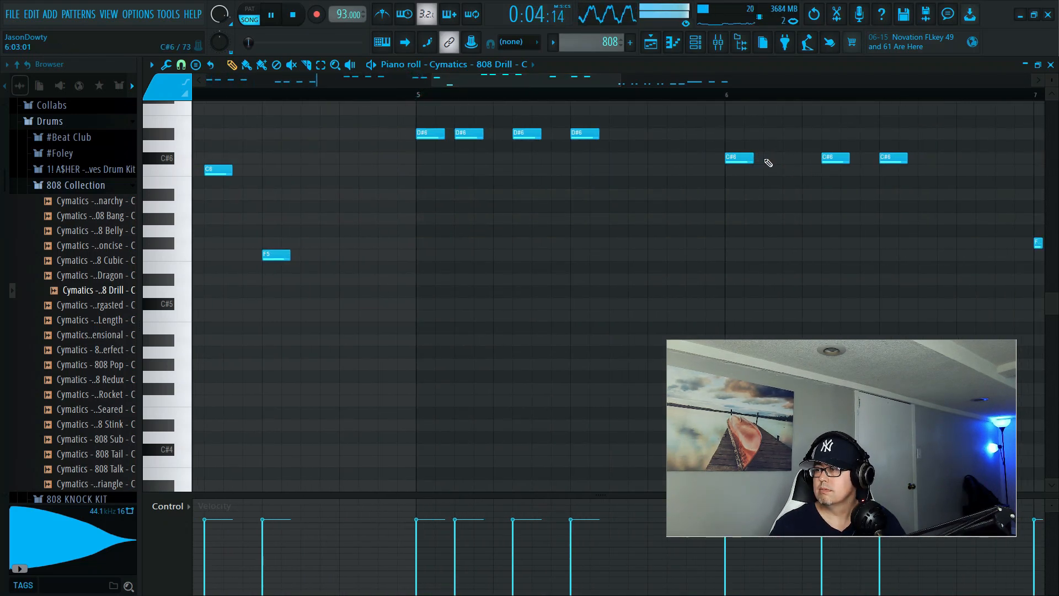
pyautogui.moveTo(600, 81); pyautogui.dragTo(676, 82)
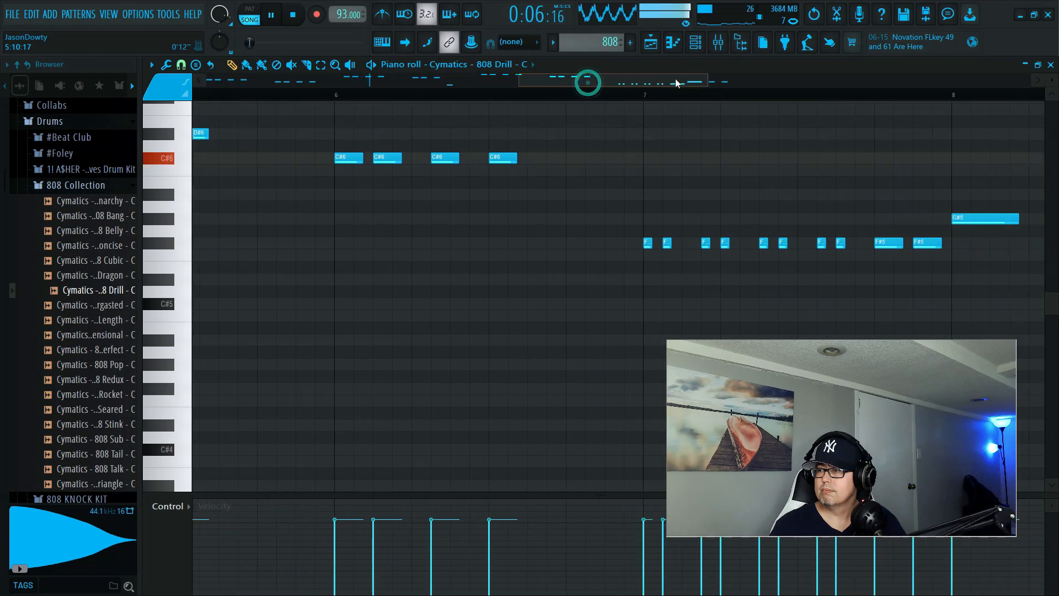
pyautogui.moveTo(1015, 219); pyautogui.dragTo(977, 219)
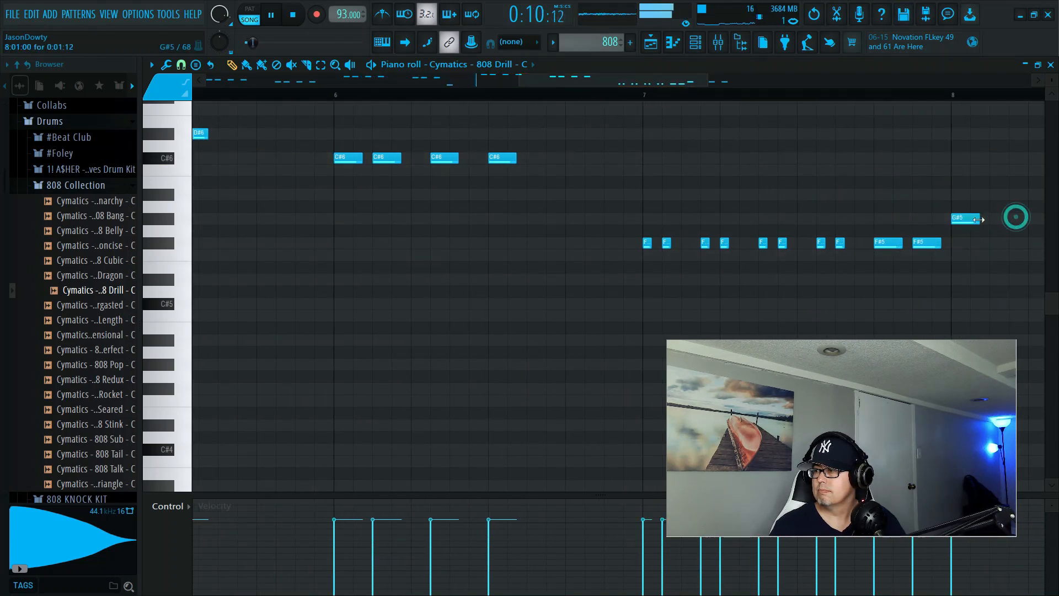
pyautogui.click(992, 219)
pyautogui.moveTo(569, 85); pyautogui.dragTo(674, 84)
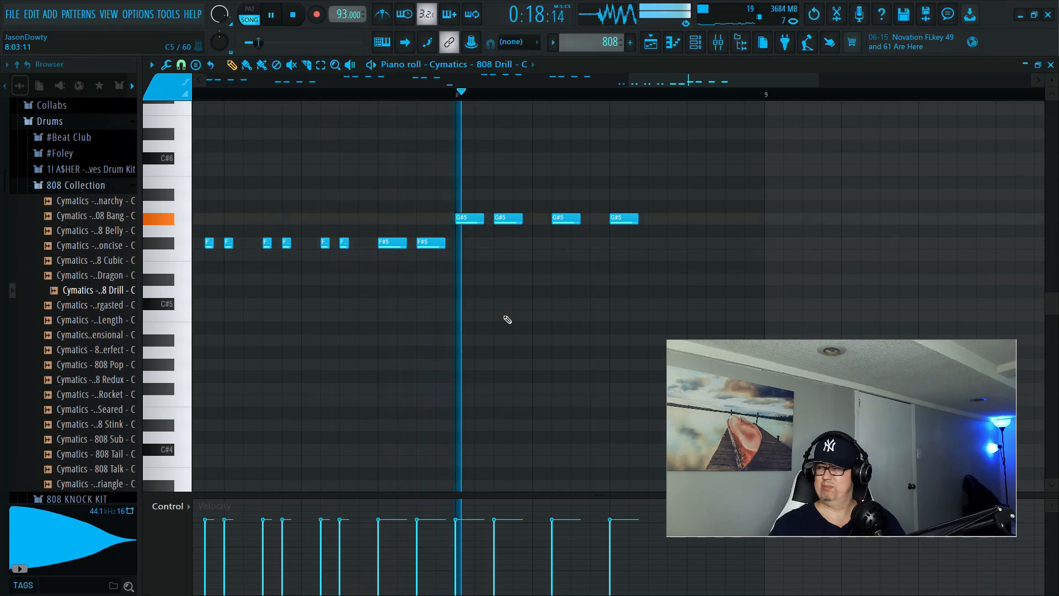
# Step: Stop playback and close the piano roll and channel rack to return to the playlist
pyautogui.press('space')
pyautogui.click(1050, 66)
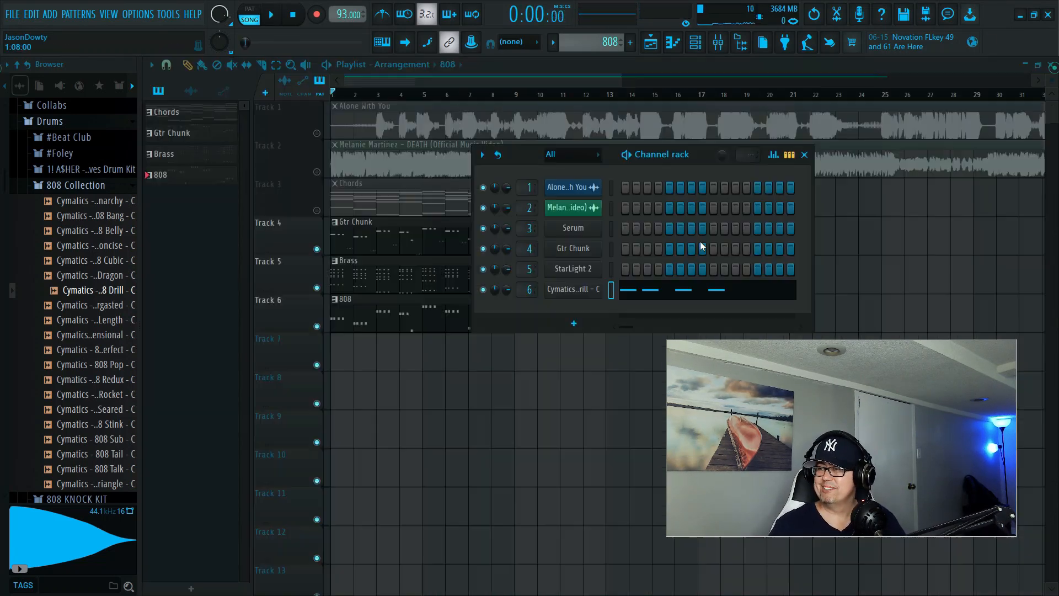
pyautogui.click(804, 156)
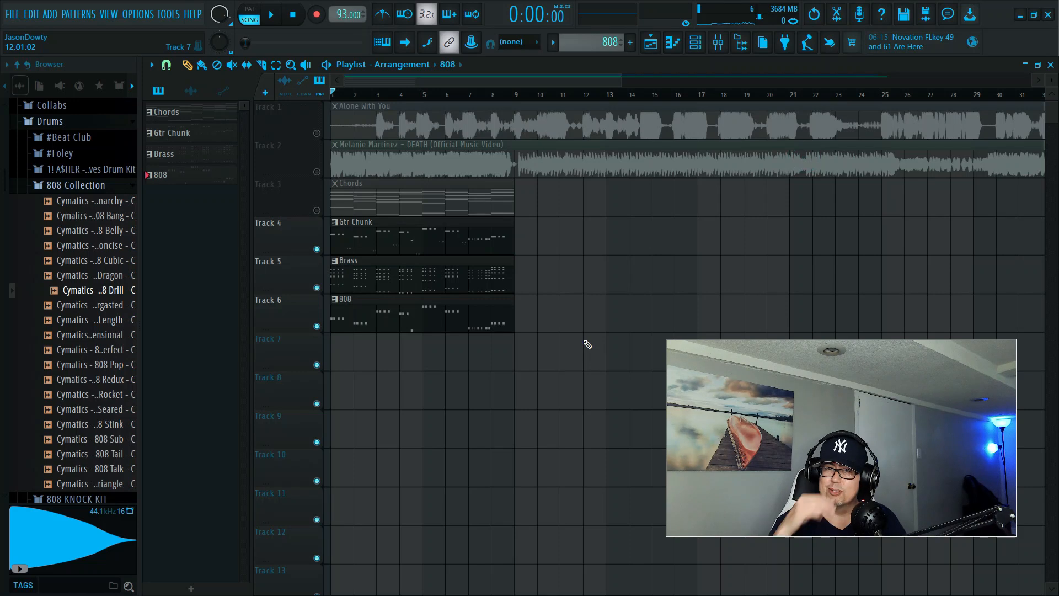